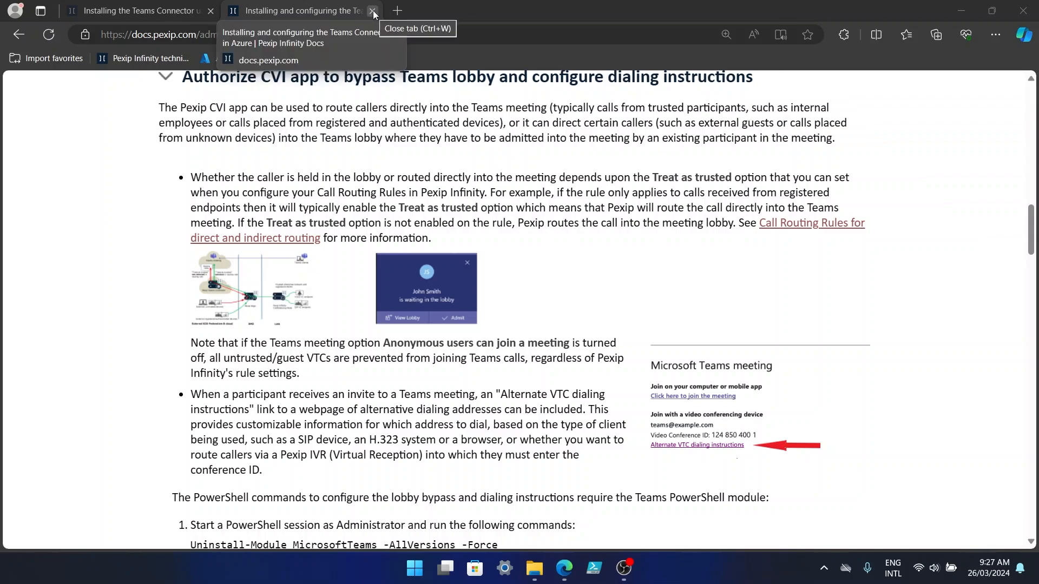
# Collapse the lobby bypass section, open 'Configuring Pexip Infinity as a Microsoft Teams gateway' and scroll to Prerequisites.
pyautogui.click(164, 80)
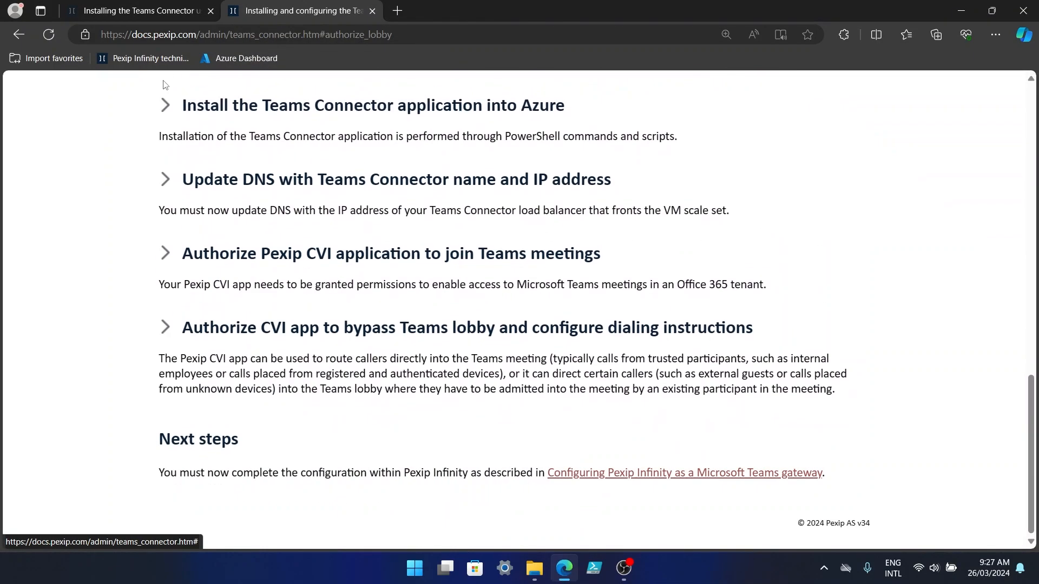
pyautogui.scroll(-2, 724, 438)
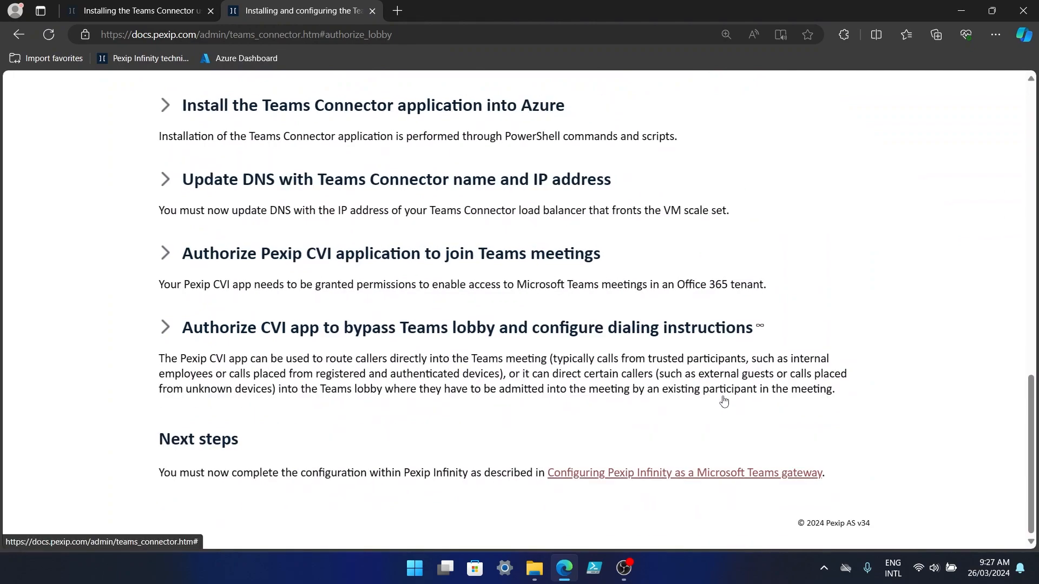
pyautogui.click(625, 480)
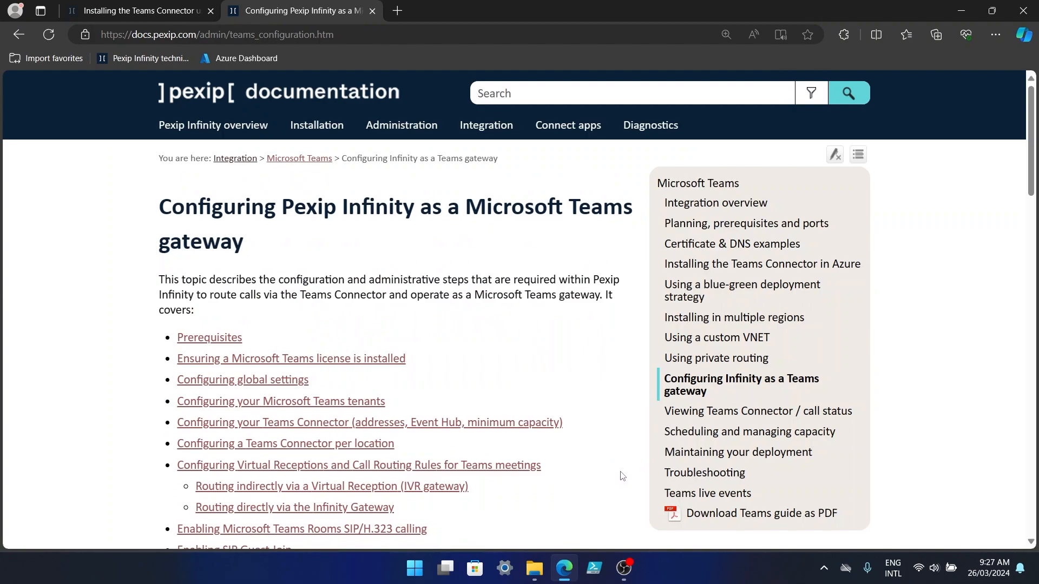
pyautogui.scroll(-5, 622, 476)
pyautogui.scroll(-2, 712, 438)
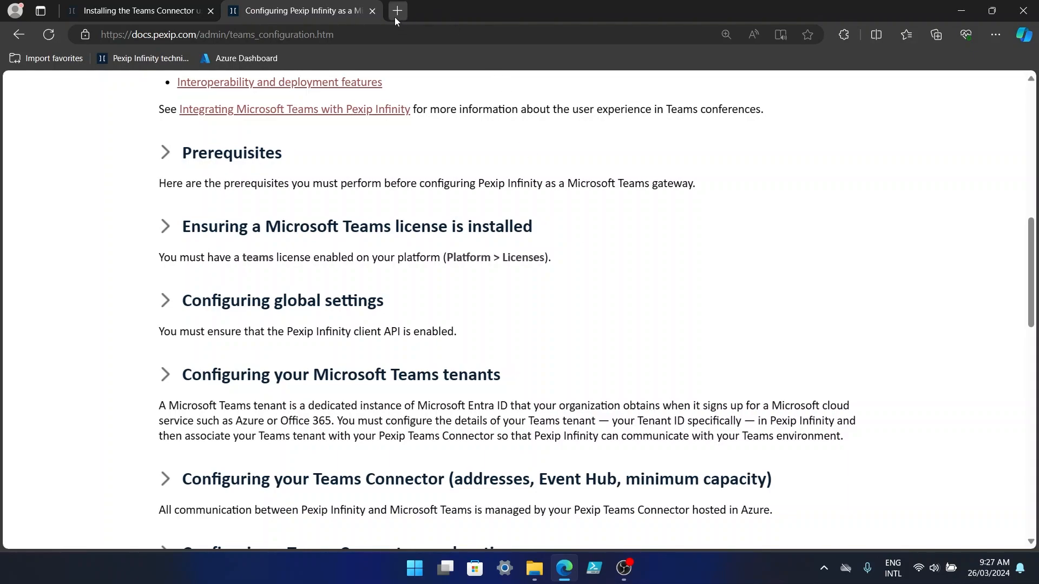
# Go to mgr.demo.pexappeal.com in a new browser tab.
pyautogui.click(396, 11)
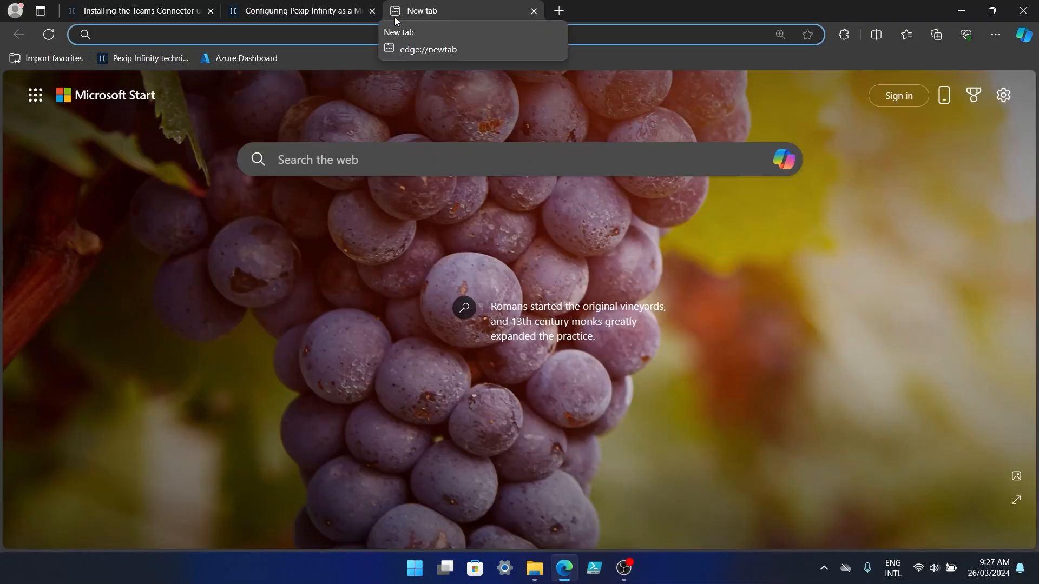
pyautogui.write('mgr.demo.pexappeal.com')
pyautogui.press('Return')
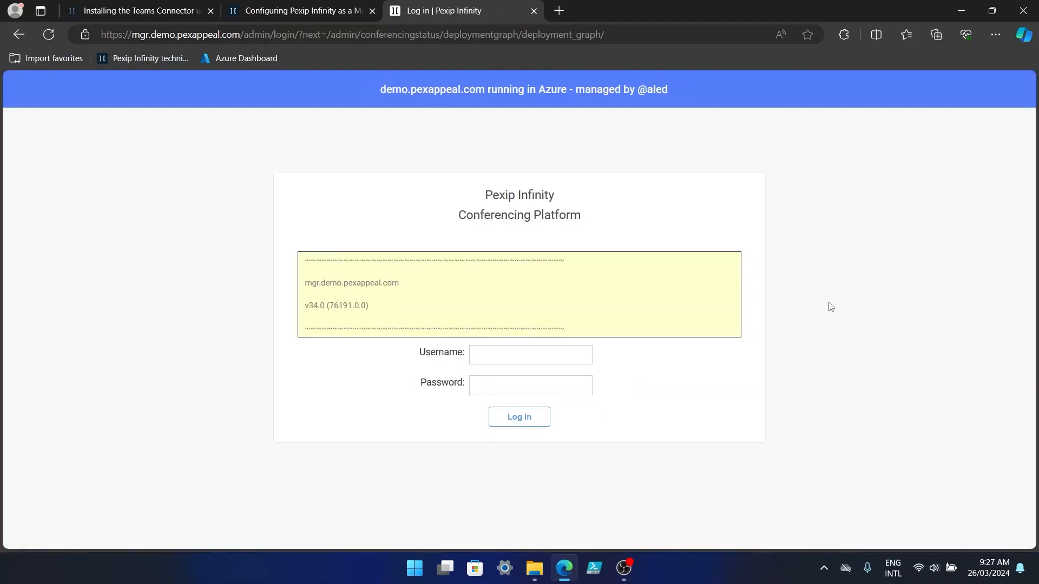
# Log in to the management node as admin with the account password.
pyautogui.click(533, 358)
pyautogui.write('admin')
pyautogui.press('Tab')
pyautogui.write('•••')
pyautogui.press('Return')
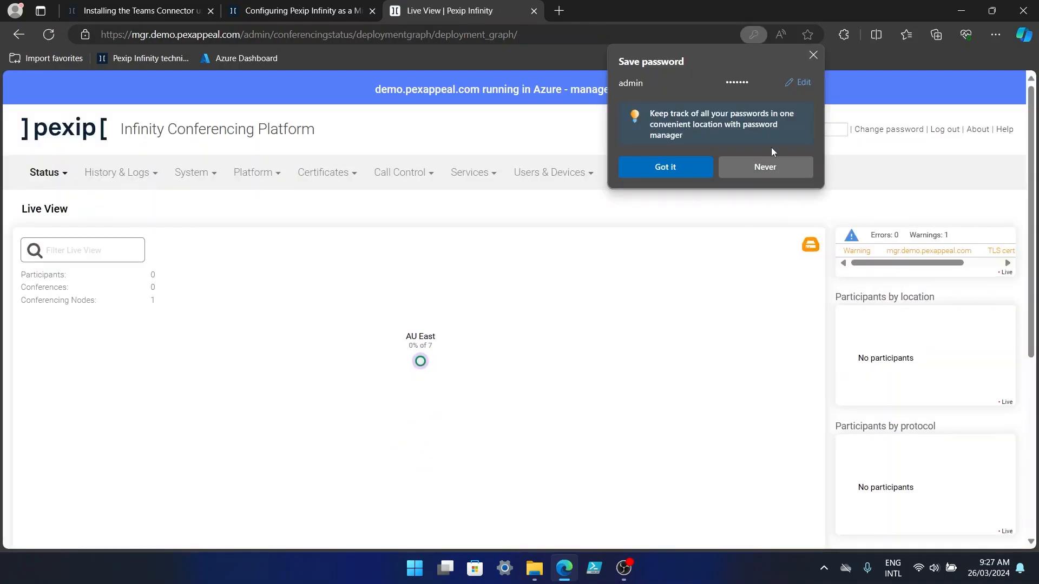
# Review the docs' Prerequisites and Teams license requirement sections, then go back to Live View.
pyautogui.click(780, 170)
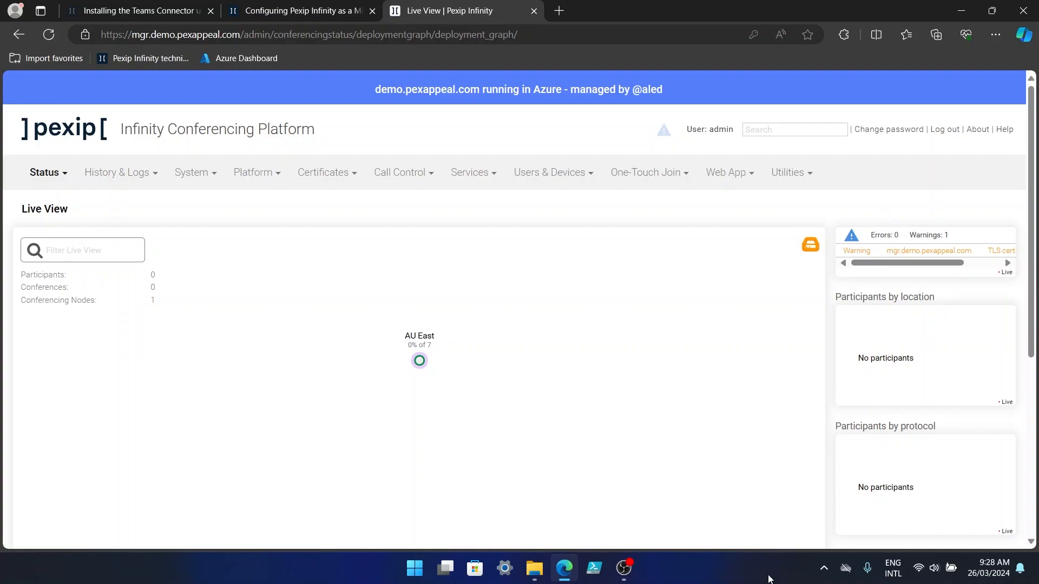
pyautogui.click(311, 12)
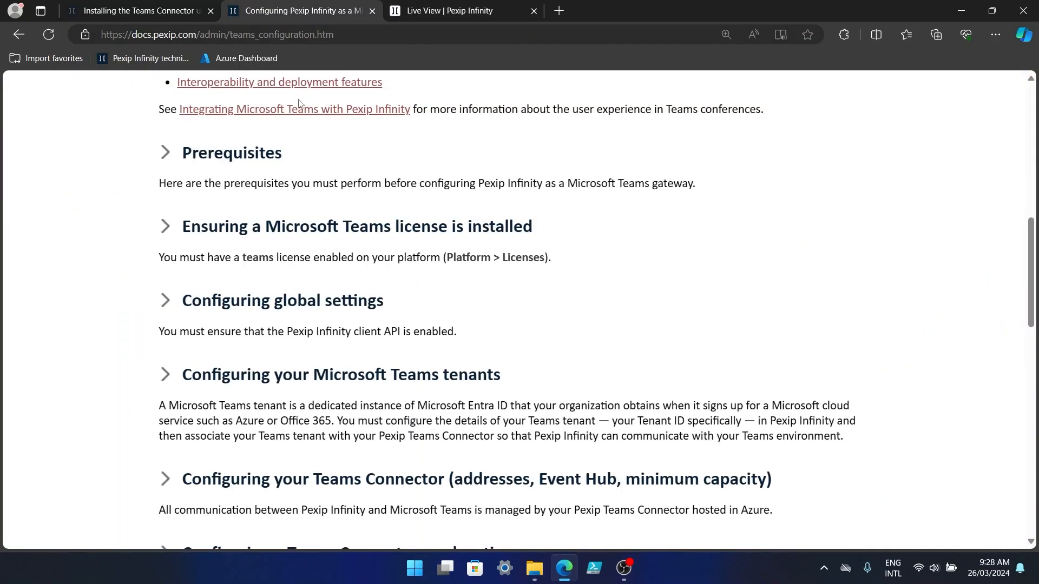
pyautogui.click(165, 156)
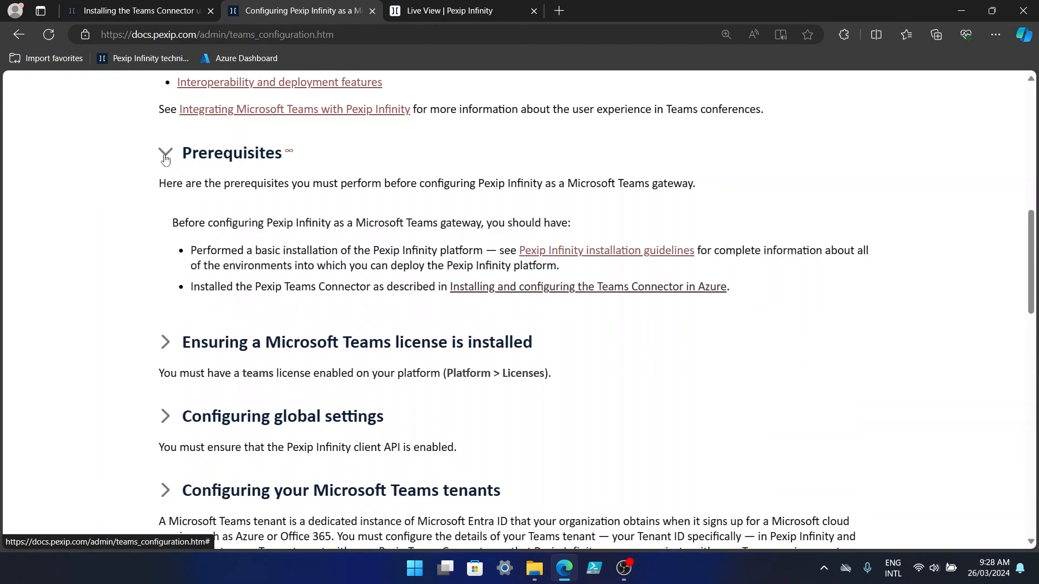
pyautogui.click(165, 157)
pyautogui.click(167, 228)
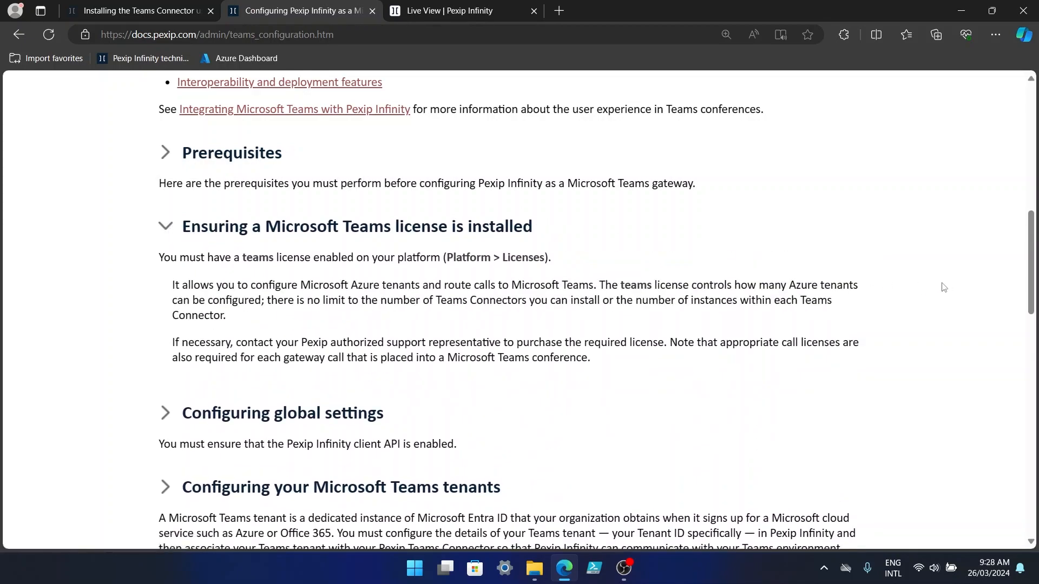
pyautogui.click(438, 19)
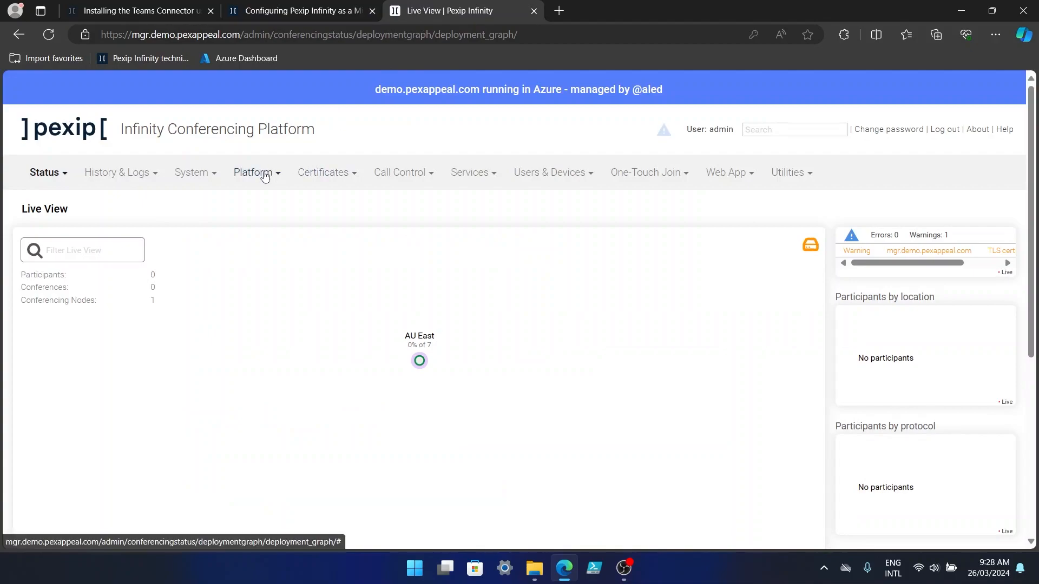
# Check Platform > Licenses for an enabled teams license, then collapse the docs' license section.
pyautogui.moveTo(264, 175)
pyautogui.click(278, 266)
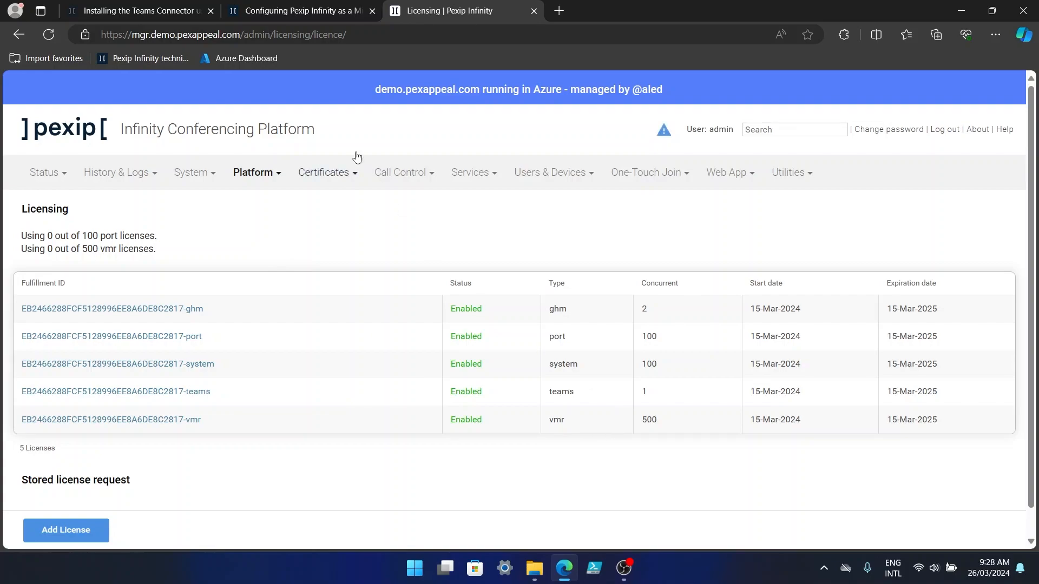
pyautogui.click(317, 14)
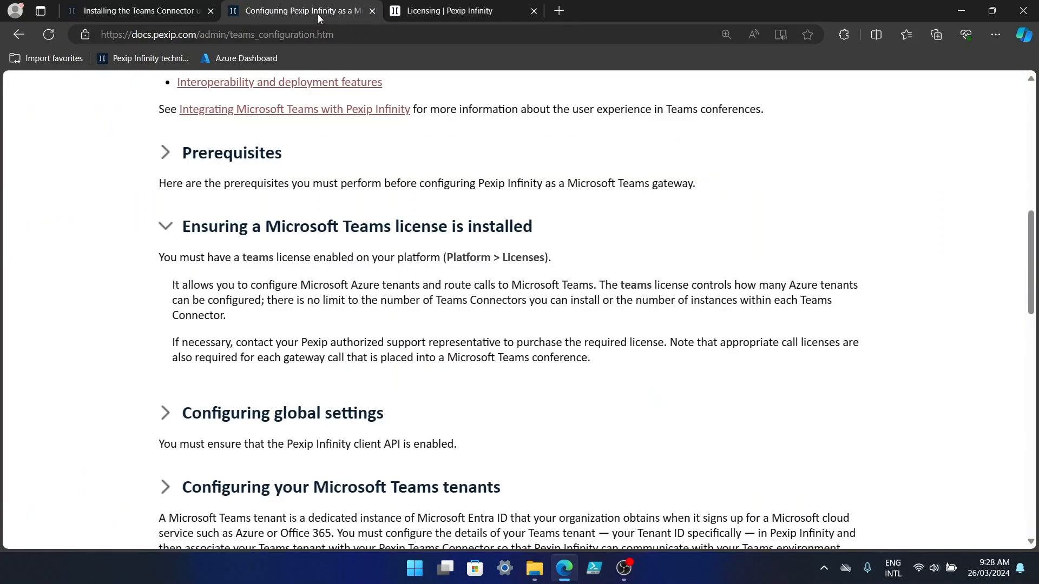
pyautogui.click(164, 232)
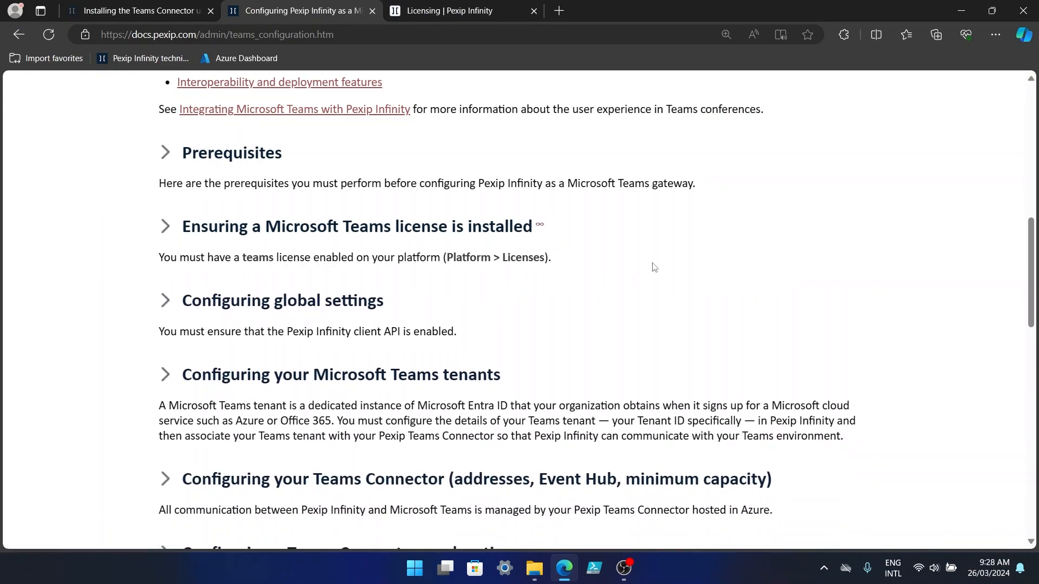
pyautogui.scroll(-2, 654, 267)
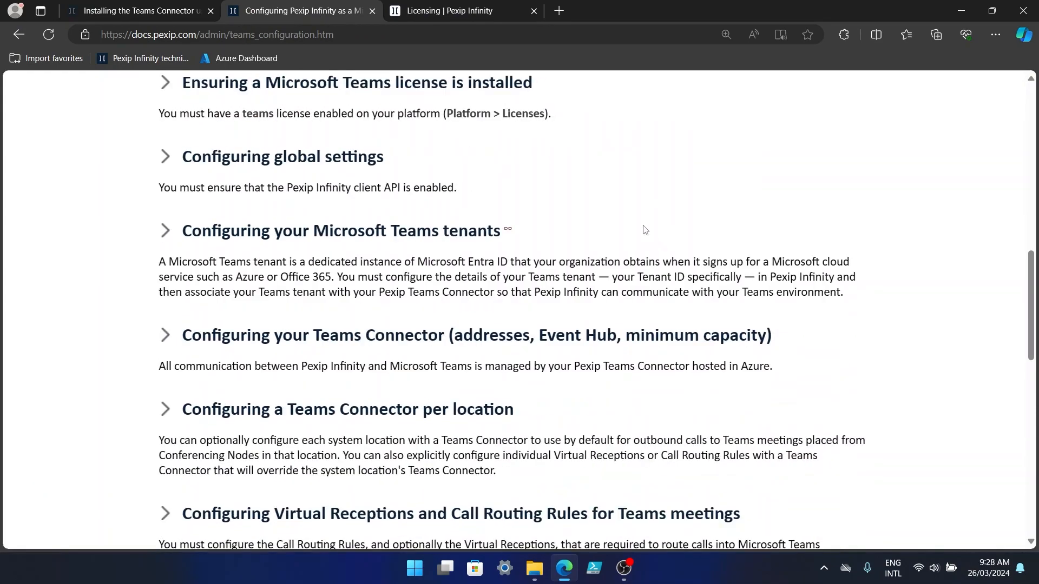
# Verify Client API support is enabled under Connectivity in Platform > Global Settings, per the docs.
pyautogui.click(166, 157)
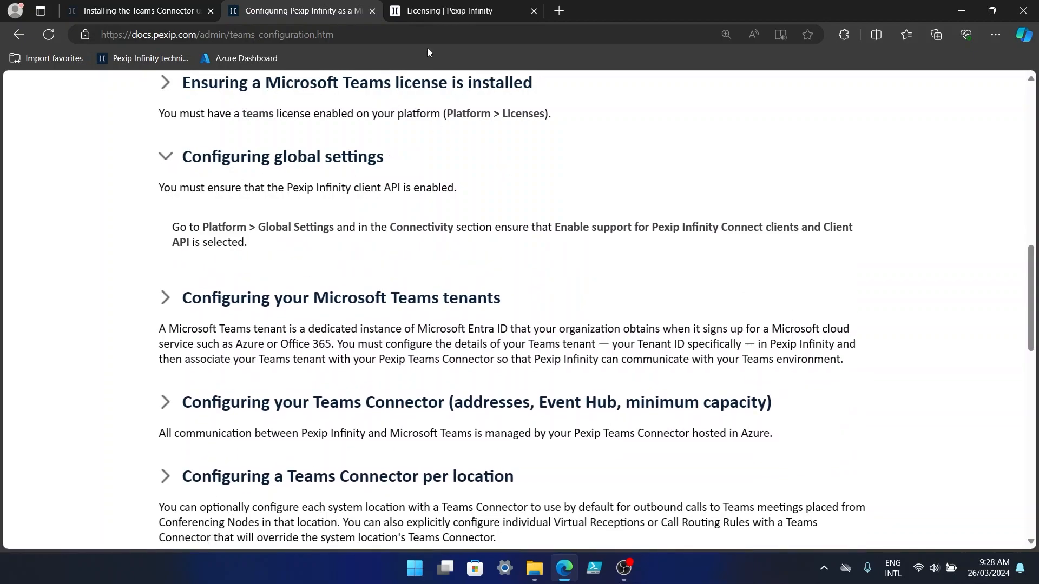
pyautogui.click(449, 10)
pyautogui.click(257, 172)
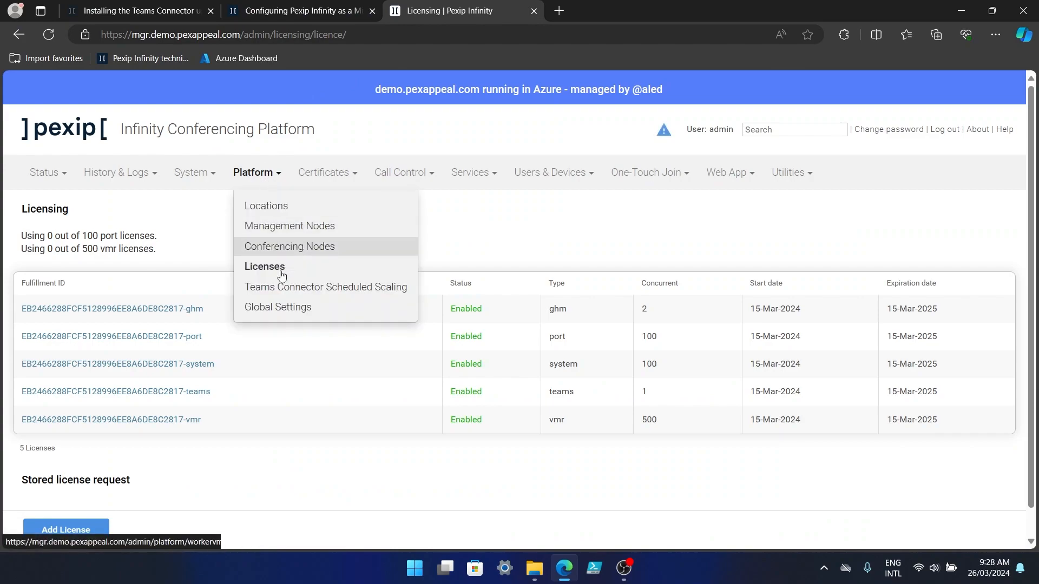
pyautogui.click(291, 307)
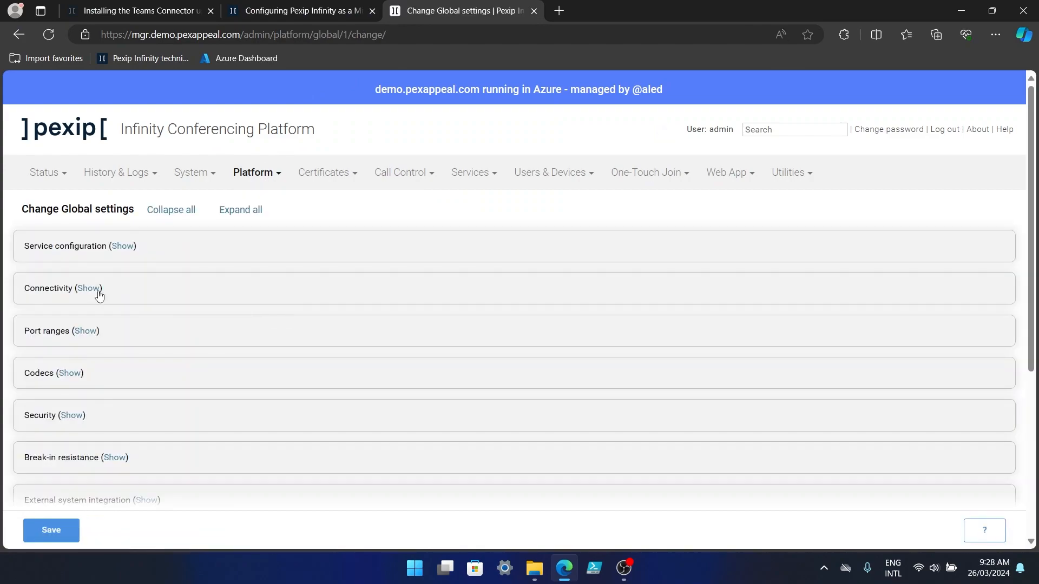
pyautogui.click(96, 291)
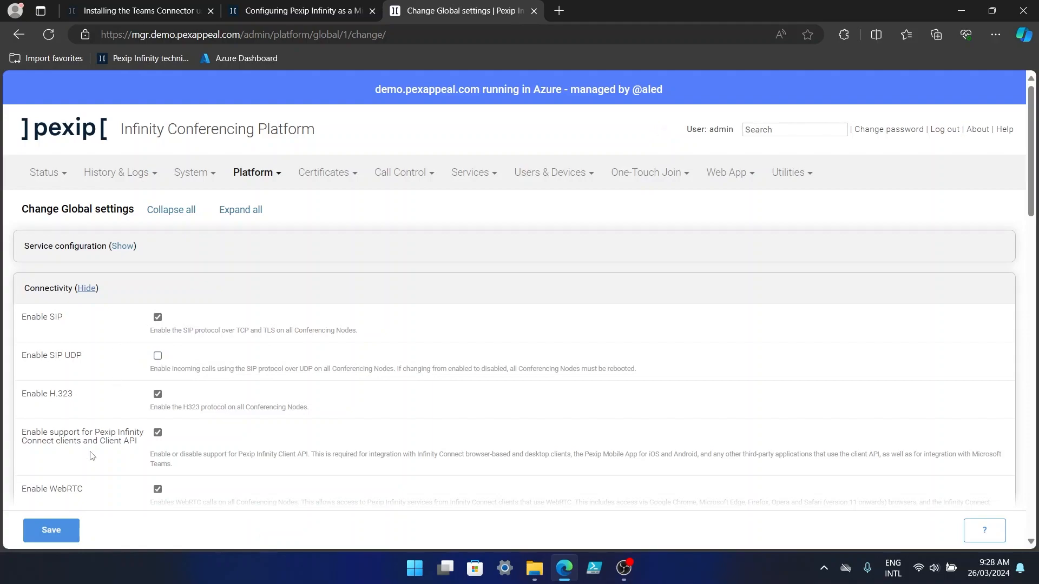
pyautogui.click(327, 16)
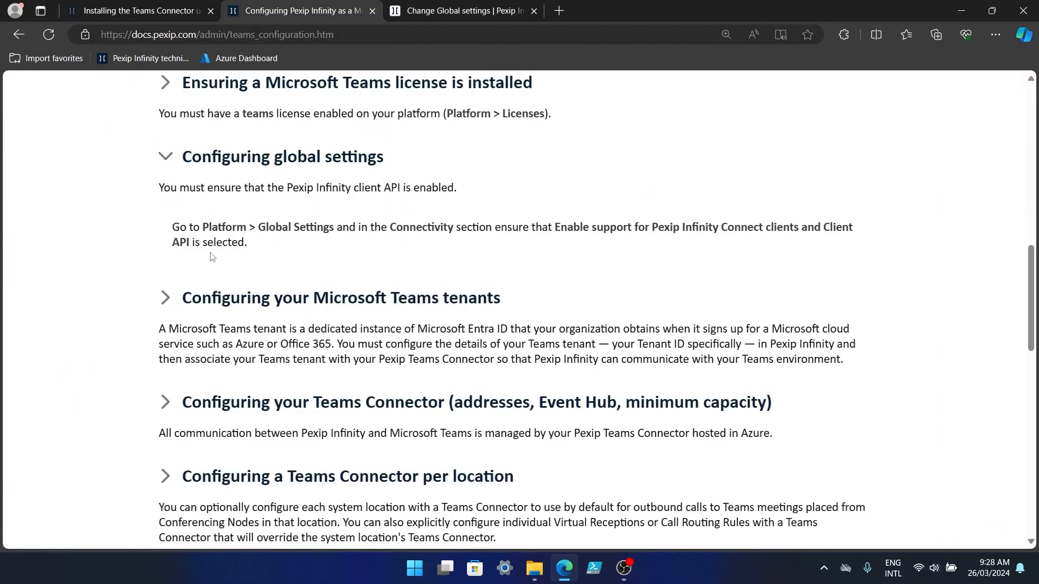
pyautogui.click(164, 157)
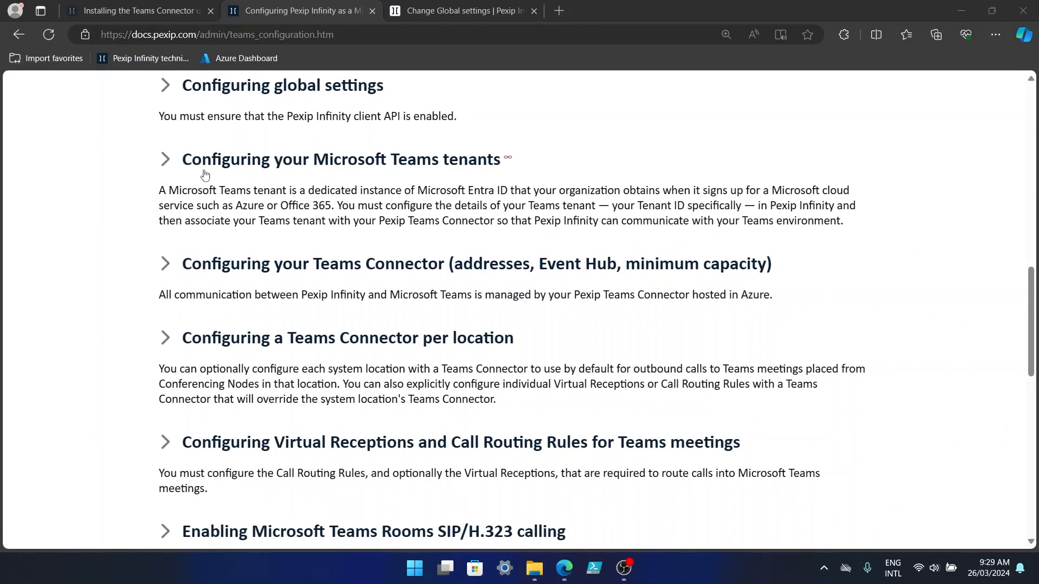
# Expand the docs' Teams tenants steps and open Call Control > Microsoft Teams Tenants.
pyautogui.click(163, 161)
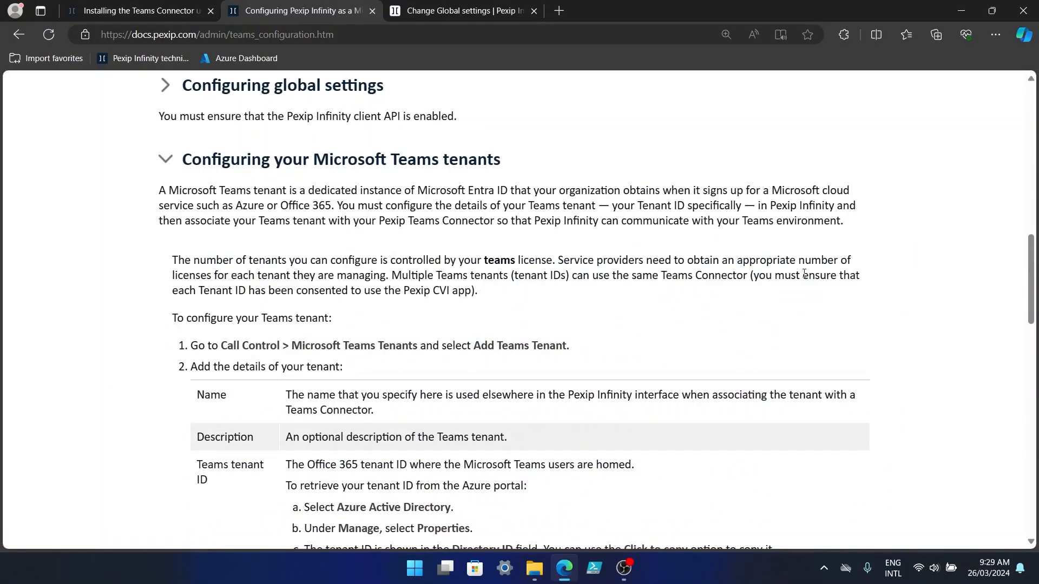
pyautogui.scroll(-1, 804, 273)
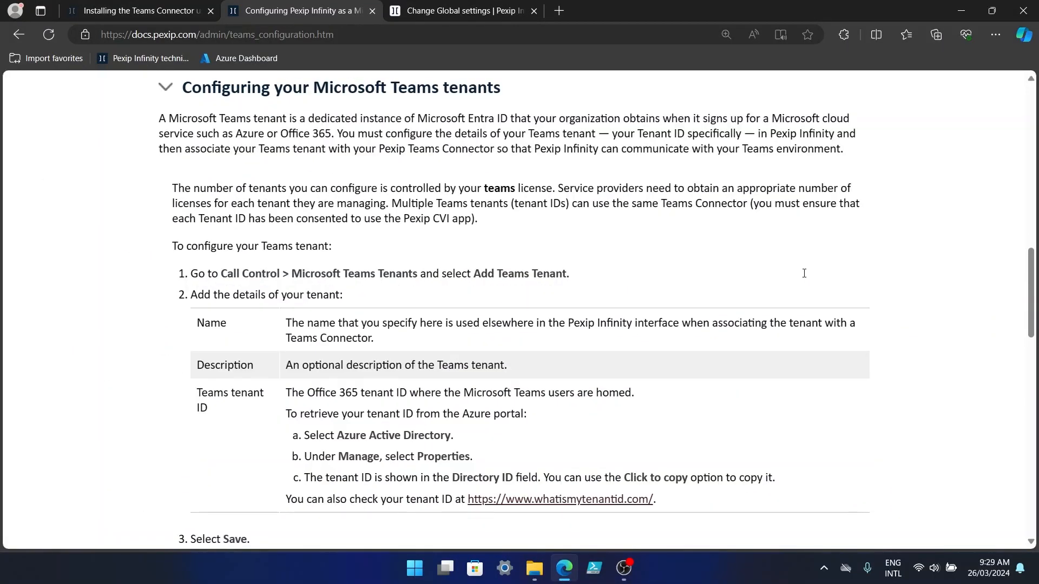
pyautogui.click(478, 12)
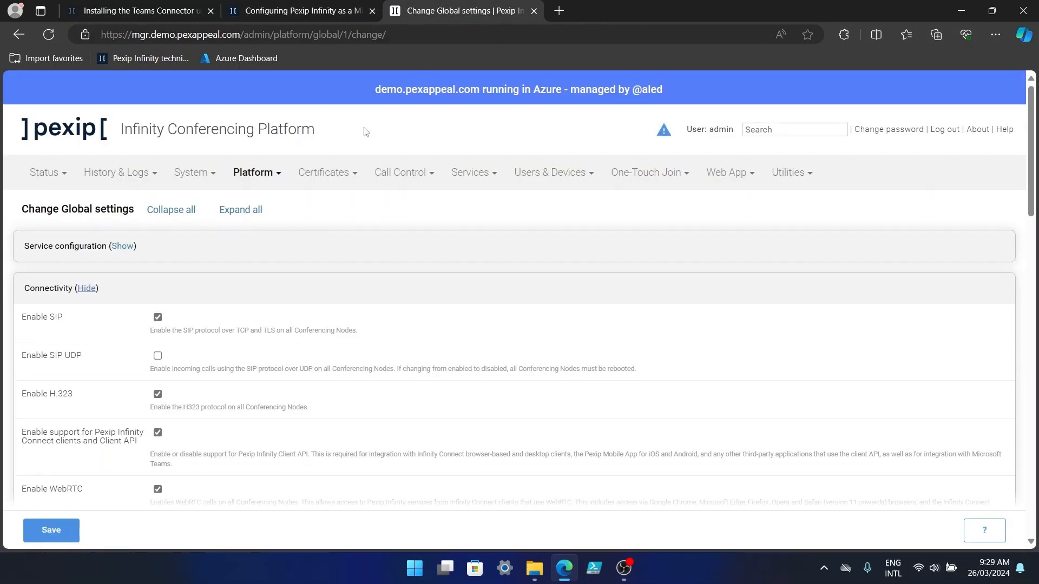
pyautogui.click(414, 173)
pyautogui.click(440, 287)
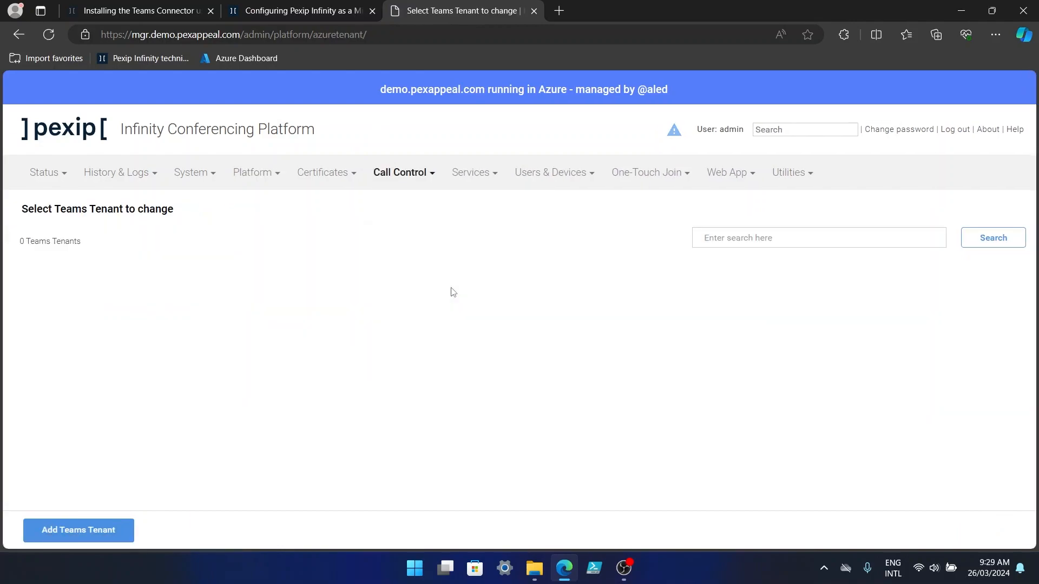
# Add a new Teams tenant named demo-alpha.pexappeal.com.
pyautogui.click(117, 534)
pyautogui.click(220, 245)
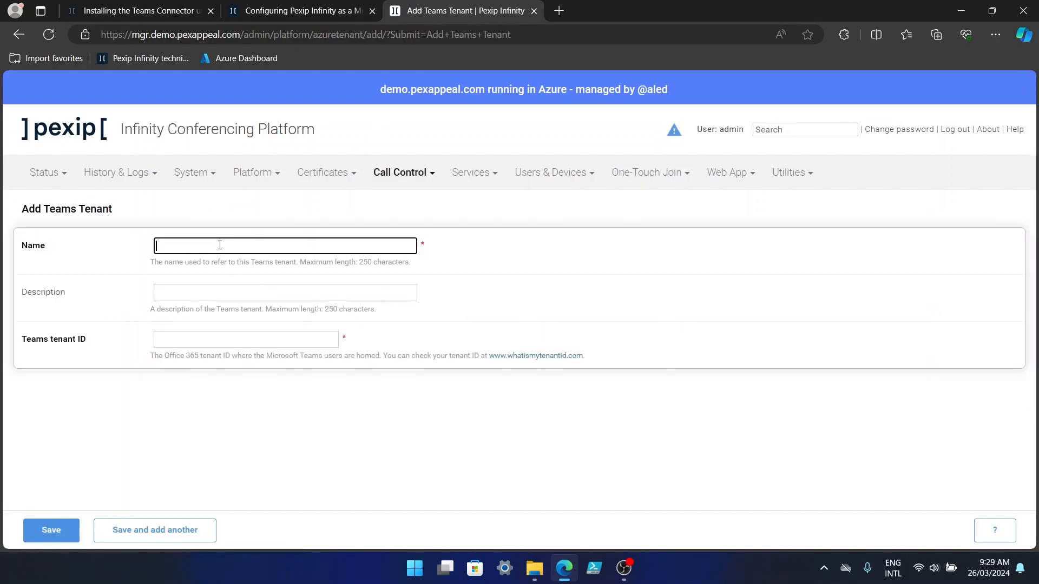
pyautogui.write('demo-alpha.pexappeal.com')
# Look up the tenant ID for demo-alpha.pexappeal.com on whatismytenantid.com.
pyautogui.rightClick(532, 361)
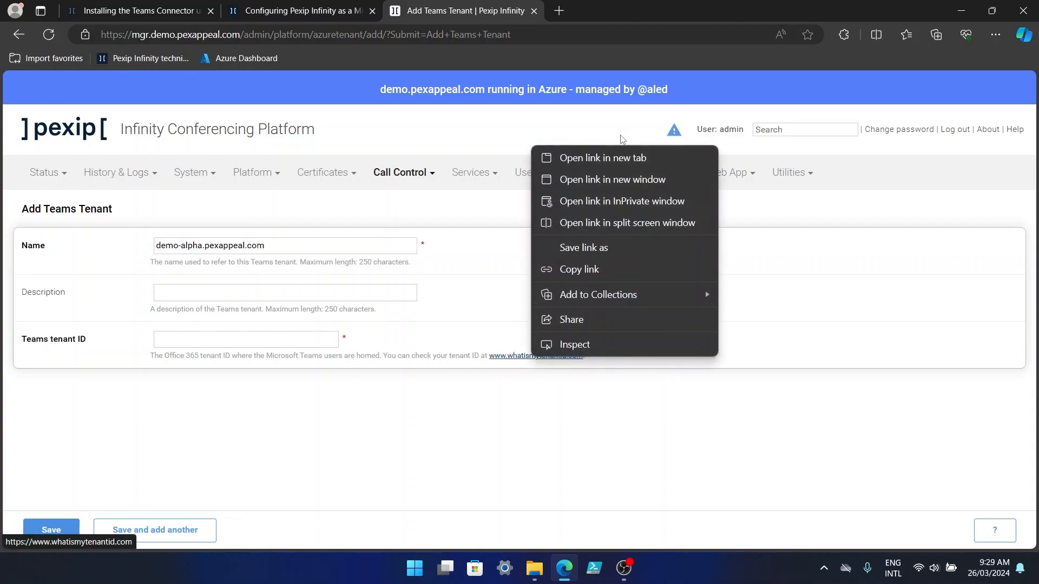
pyautogui.click(615, 157)
pyautogui.click(609, 15)
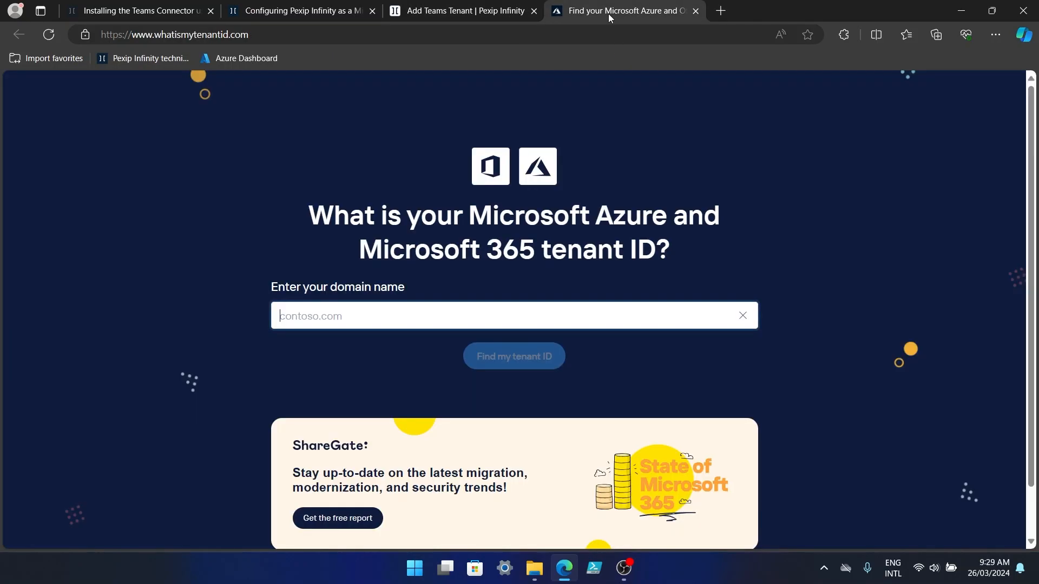
pyautogui.click(457, 325)
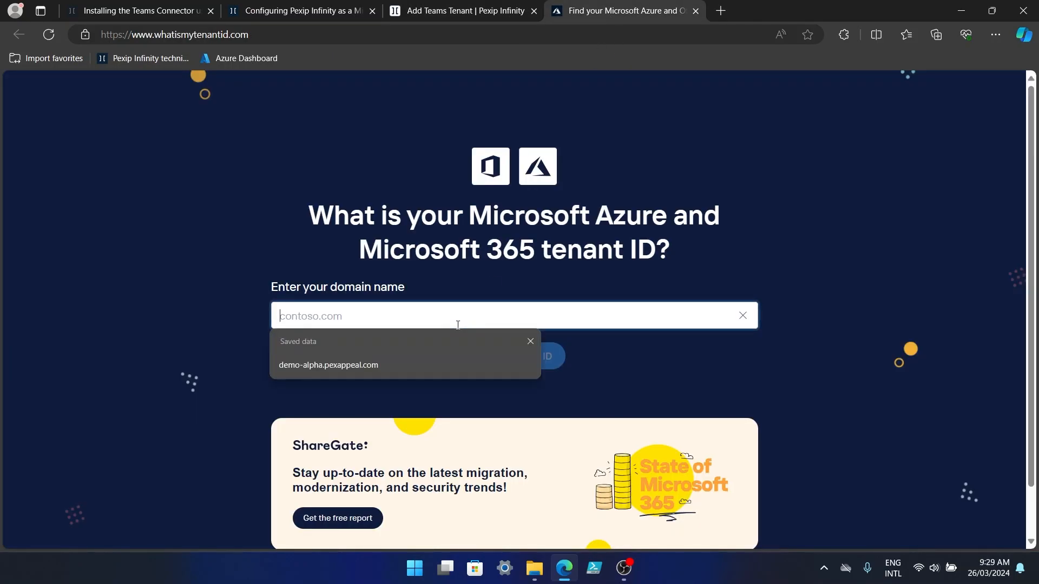
pyautogui.click(374, 365)
pyautogui.click(537, 363)
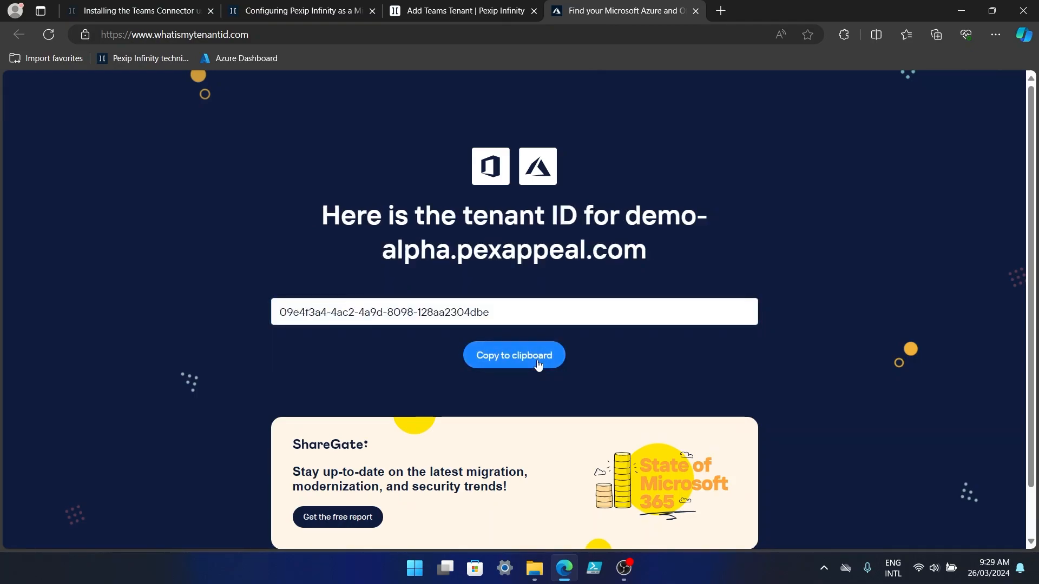
# Copy the tenant ID and return to the Add Teams Tenant form's tenant ID field.
pyautogui.click(529, 363)
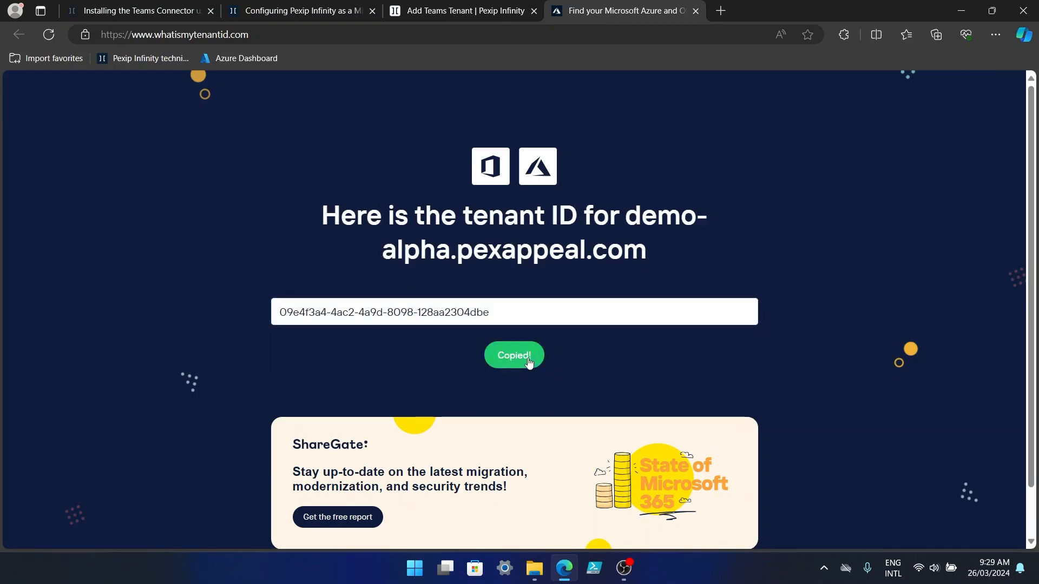
pyautogui.click(427, 11)
pyautogui.click(260, 341)
# Paste the tenant ID, save the demo-alpha.pexappeal.com tenant, and close the lookup tab.
pyautogui.hotkey('ctrl', 'v')
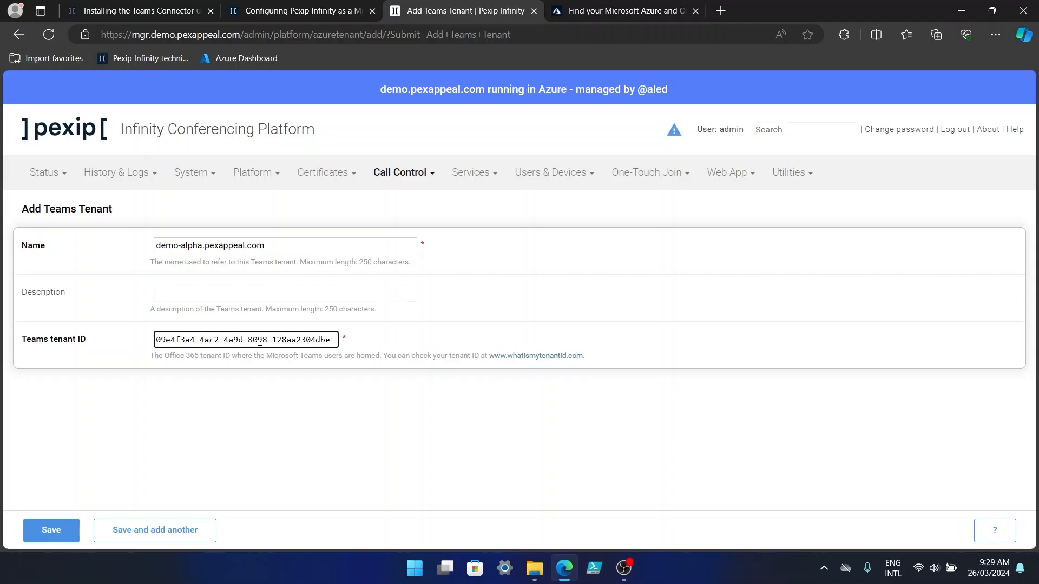
pyautogui.click(52, 530)
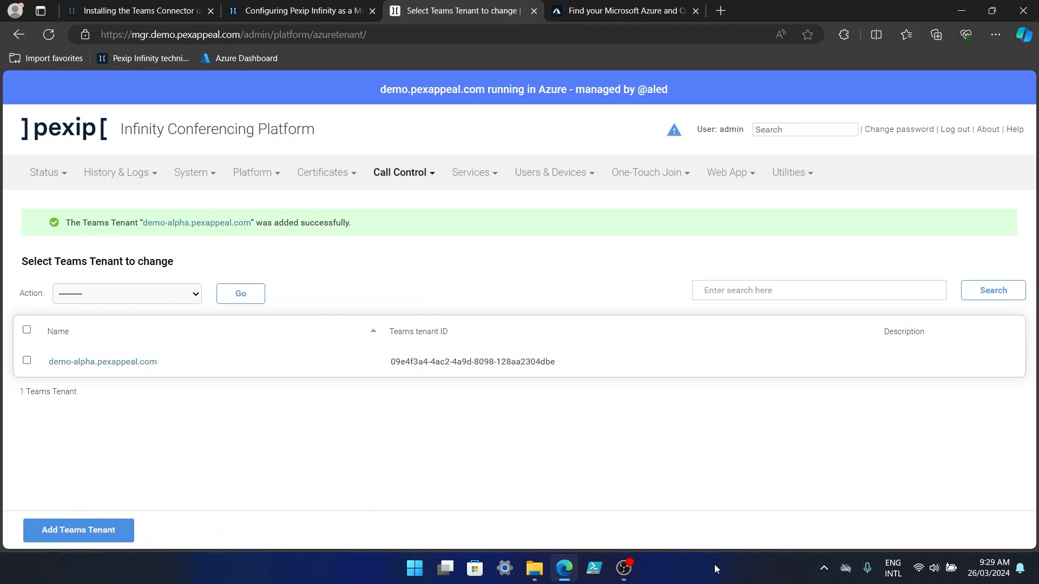
pyautogui.click(695, 11)
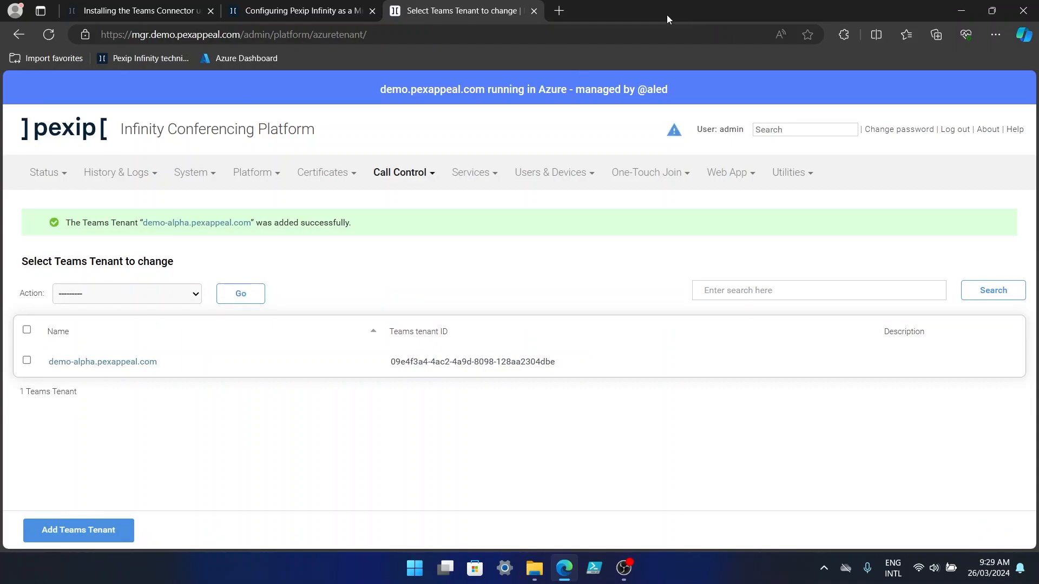
pyautogui.click(317, 12)
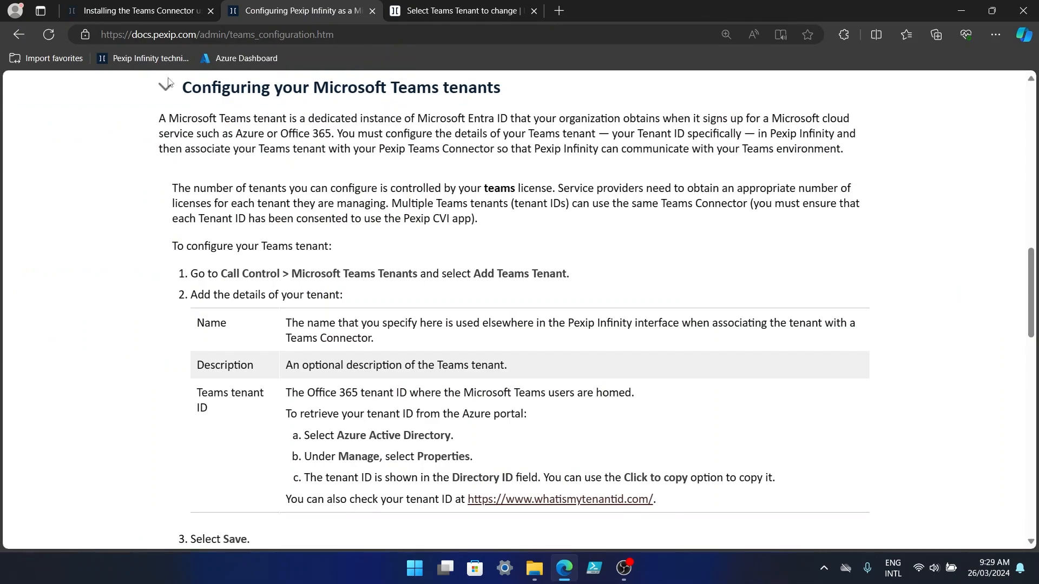
# Expand the docs section 'Configuring your Teams Connector (addresses, Event Hub, minimum capacity)'.
pyautogui.click(778, 117)
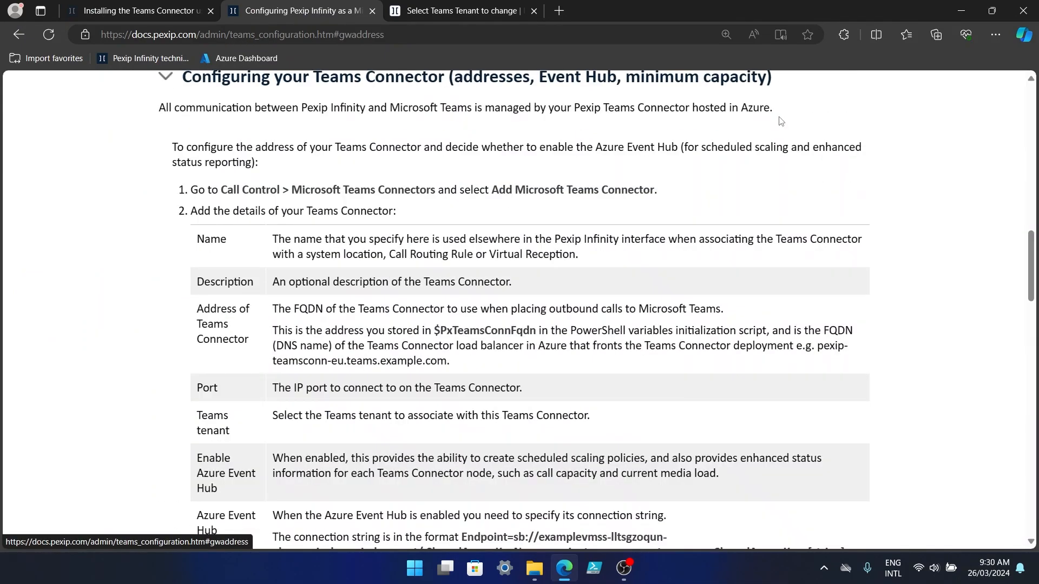
pyautogui.click(712, 572)
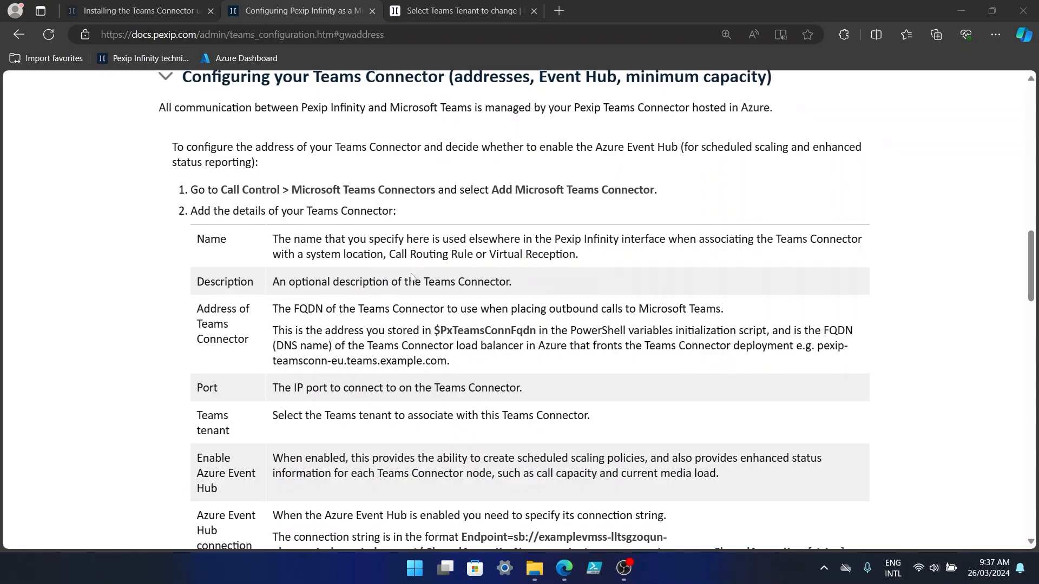
# Open the Add Microsoft Teams Connector form under Call Control > Microsoft Teams Connectors.
pyautogui.click(466, 15)
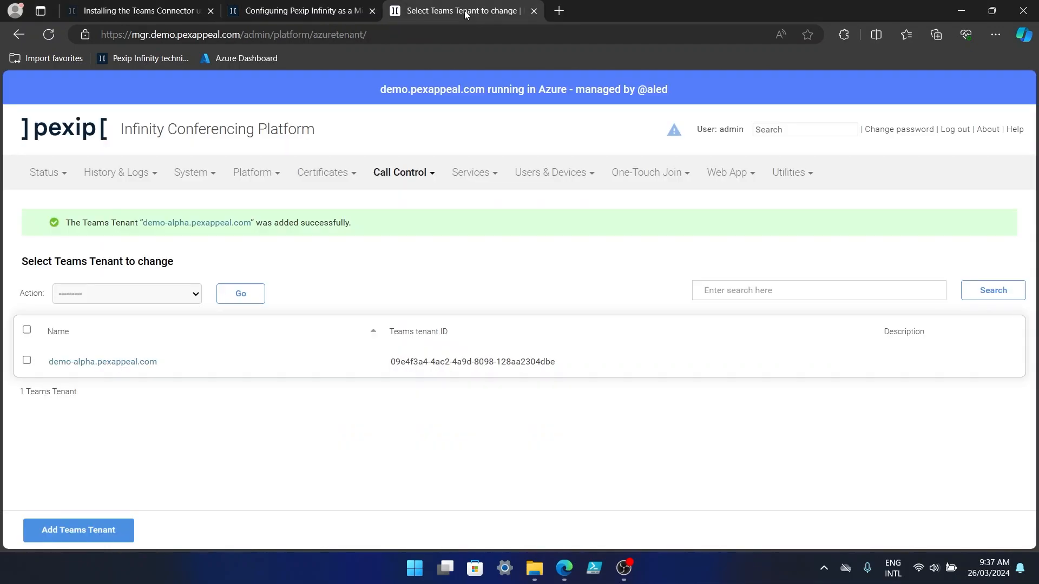
pyautogui.moveTo(404, 176)
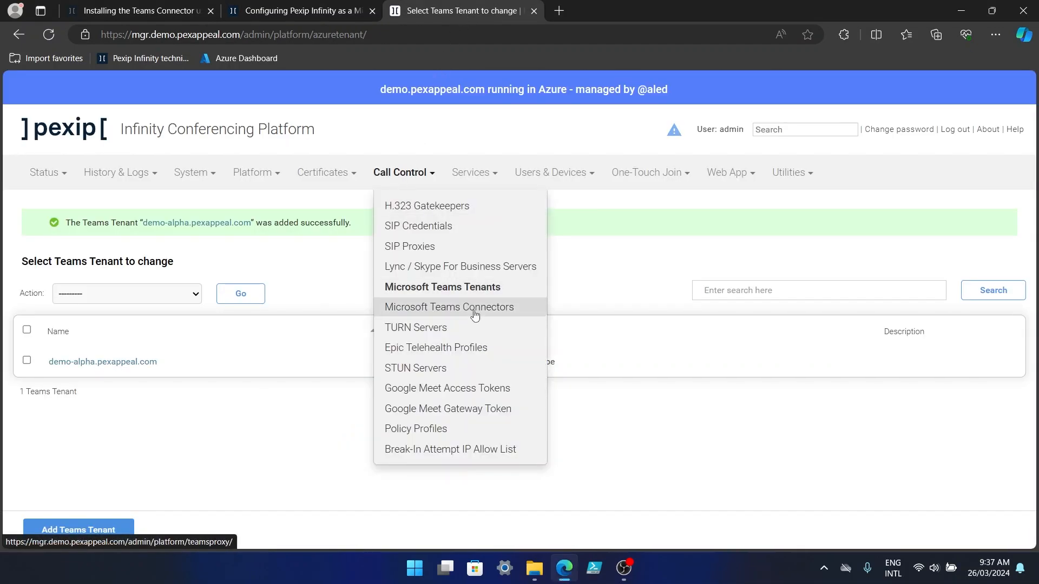
pyautogui.click(474, 308)
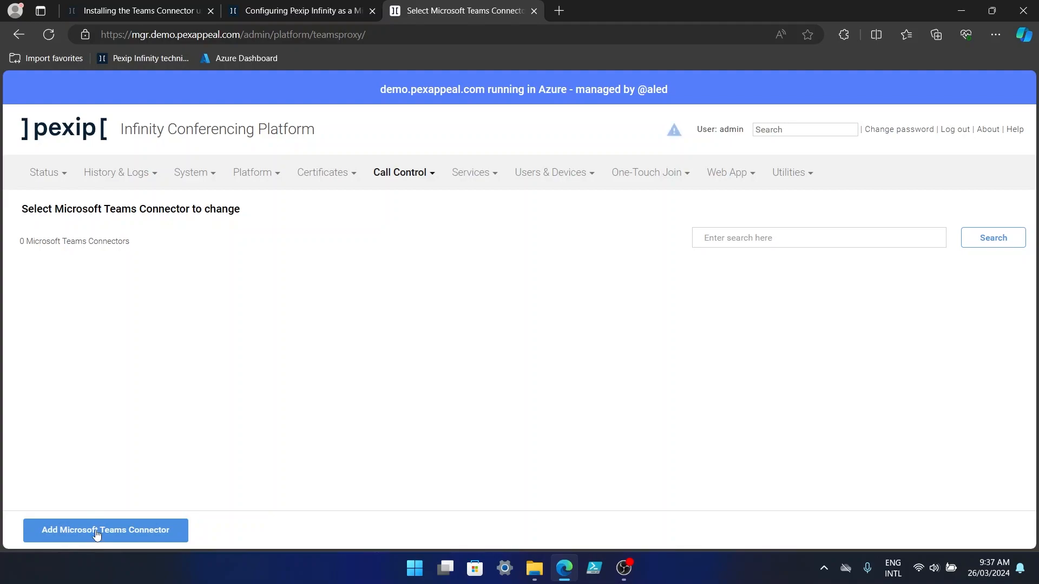
pyautogui.click(96, 537)
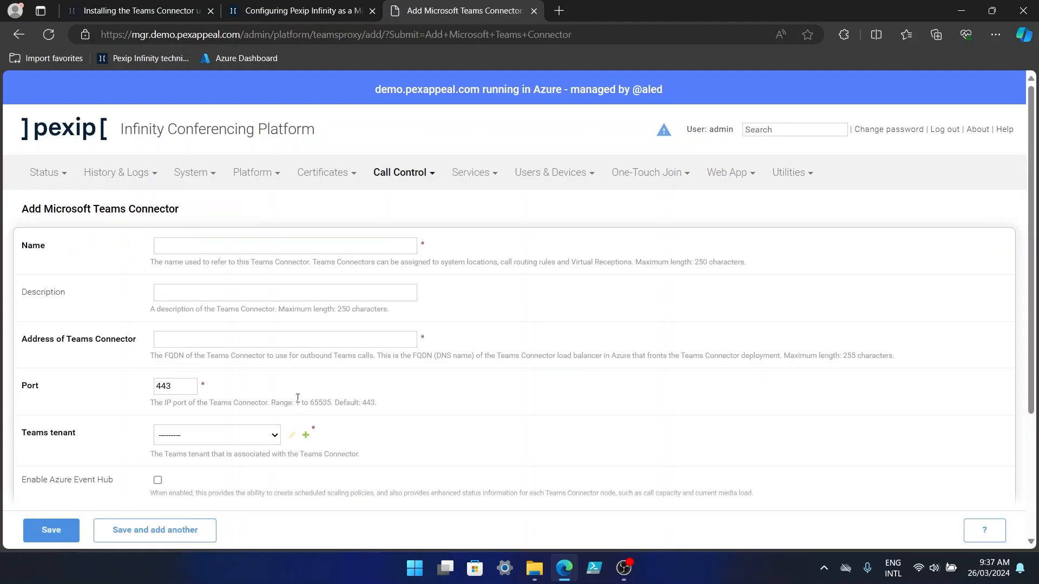
# Enter 'Blue Connector' as the connector's name.
pyautogui.click(261, 243)
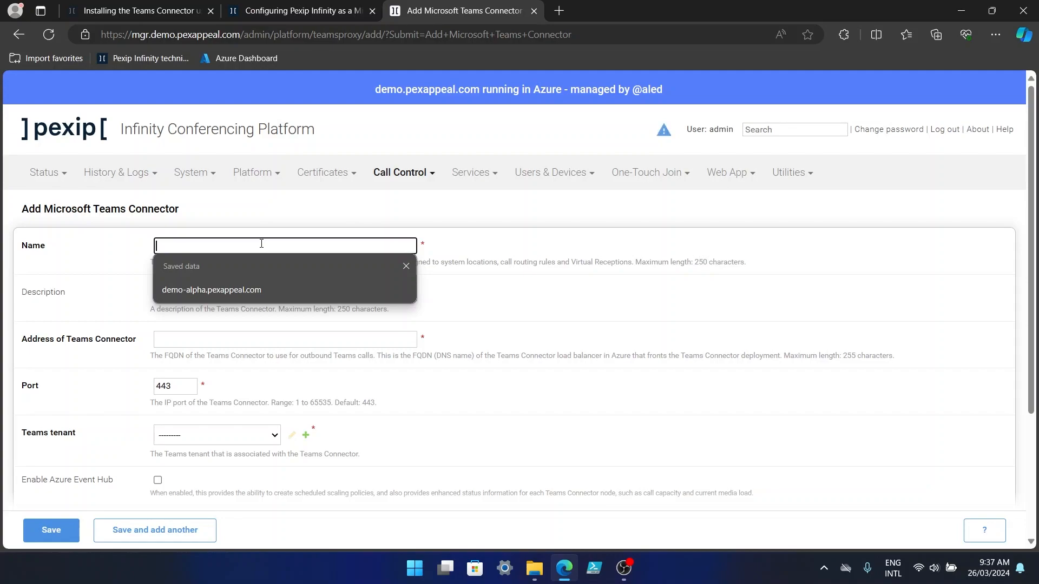
pyautogui.write('Blu')
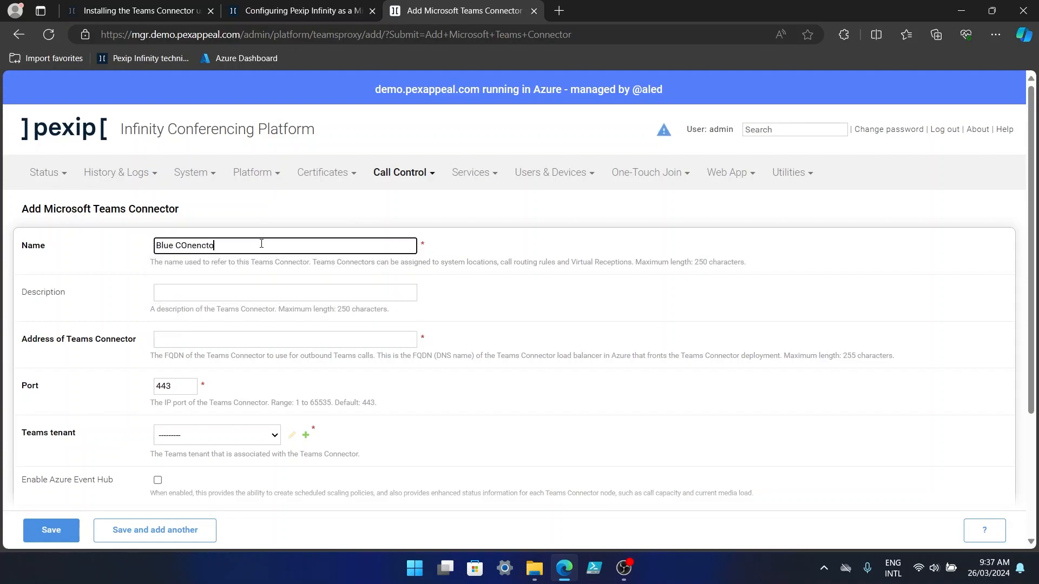
pyautogui.write('e COnencto')
pyautogui.press('BackSpace')
pyautogui.press('BackSpace')
pyautogui.press('BackSpace')
pyautogui.press('BackSpace')
pyautogui.press('BackSpace')
pyautogui.press('BackSpace')
pyautogui.press('BackSpace')
pyautogui.click(319, 338)
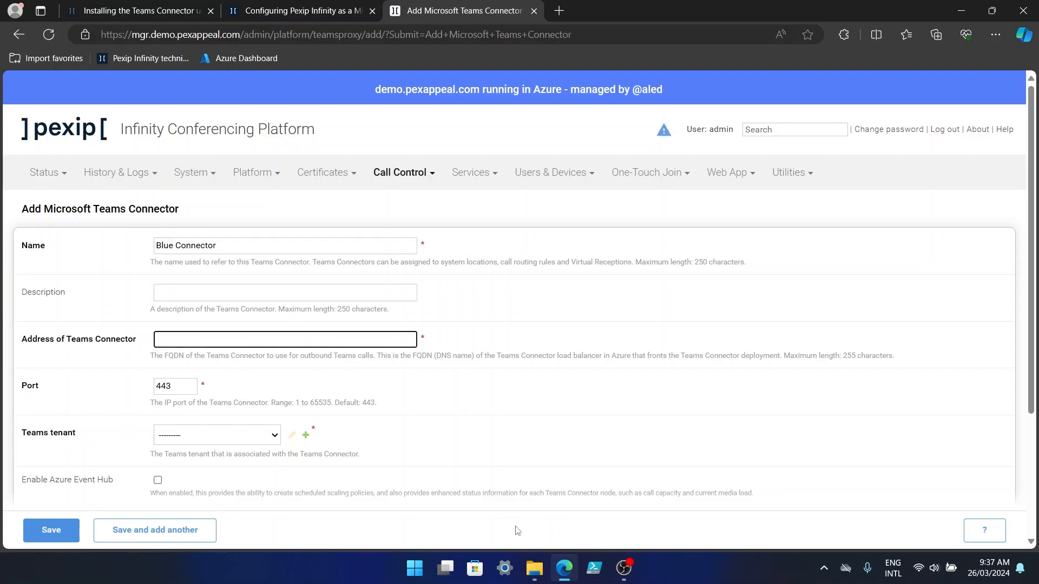
# Copy the hostname blue.pexip-teamsconn.teams.demo.pexappeal.com from TC_deployment's next.steps.txt.
pyautogui.click(534, 568)
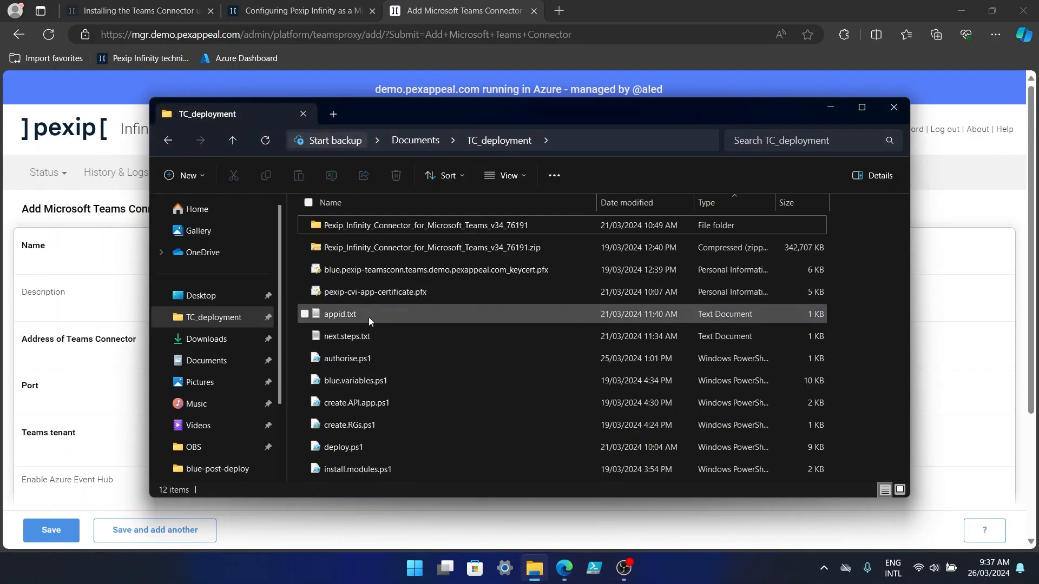
pyautogui.click(363, 338)
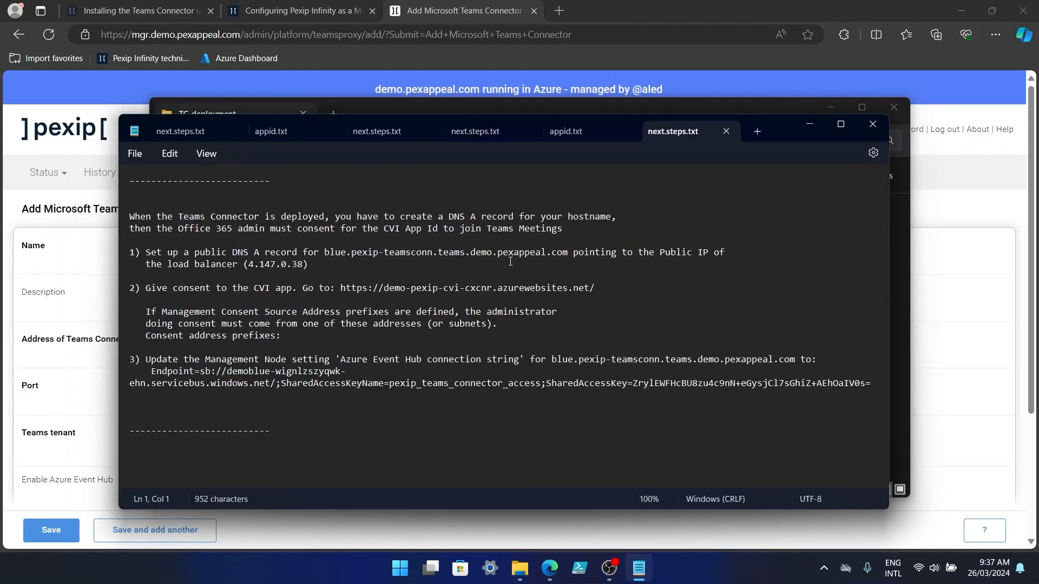
pyautogui.moveTo(326, 250); pyautogui.dragTo(569, 253)
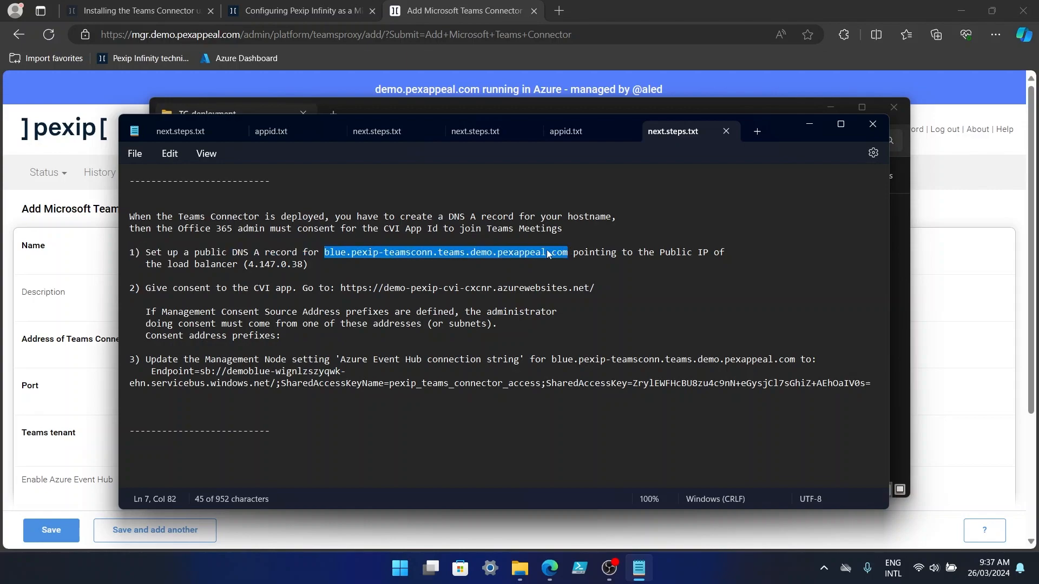
pyautogui.rightClick(542, 254)
pyautogui.click(595, 327)
pyautogui.click(958, 359)
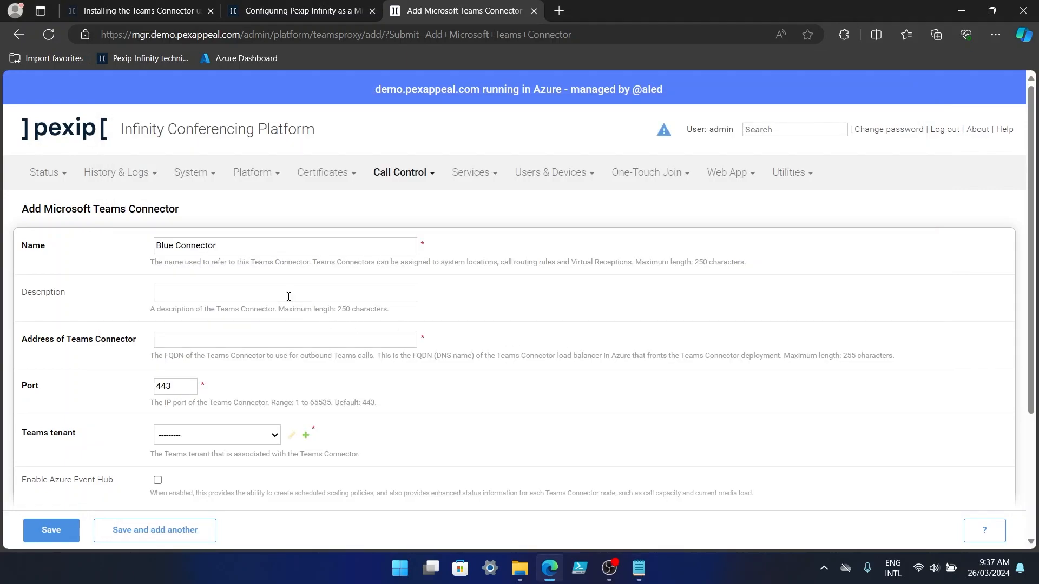
# Paste the connector address, select tenant demo-alpha.pexappeal.com, and enable Azure Event Hub.
pyautogui.click(203, 340)
pyautogui.hotkey('ctrl', 'v')
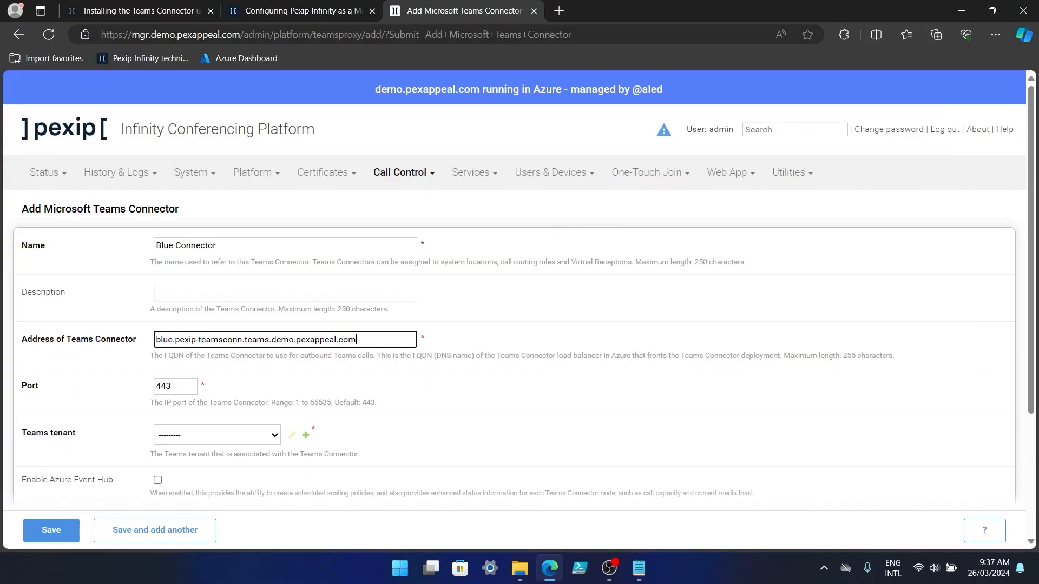
pyautogui.click(242, 440)
pyautogui.click(253, 465)
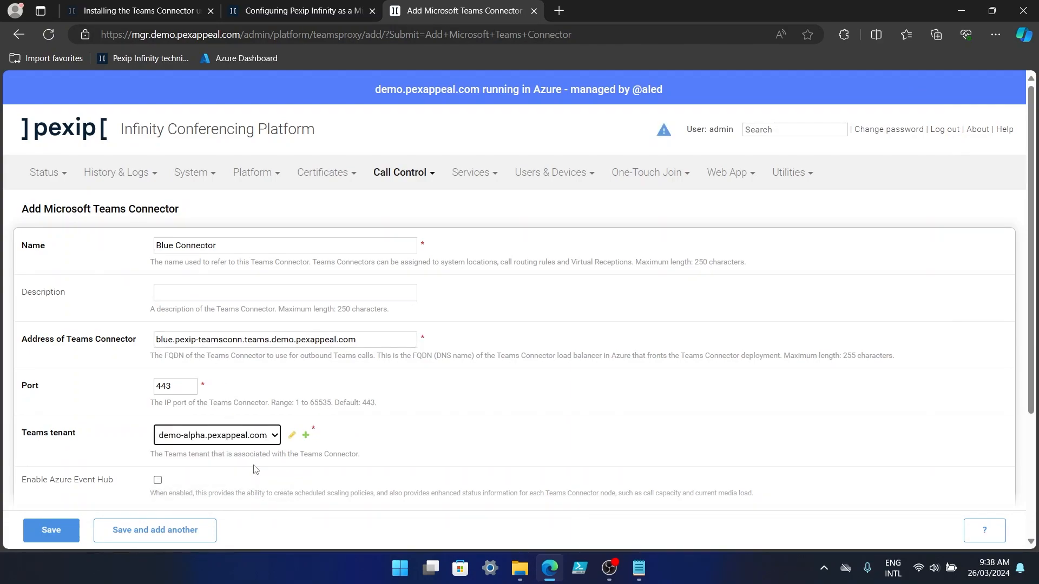
pyautogui.scroll(-3, 505, 424)
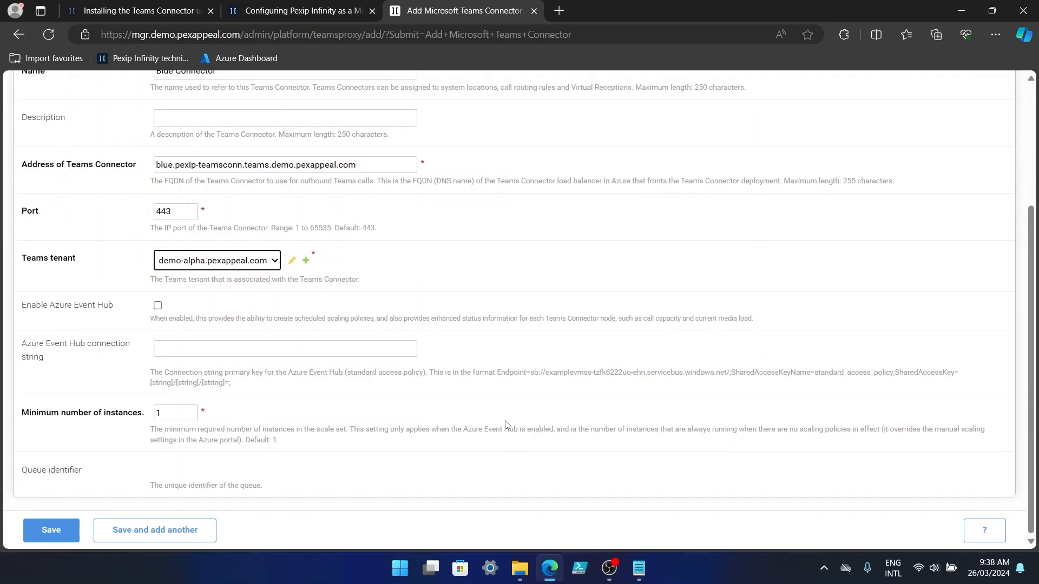
pyautogui.click(158, 306)
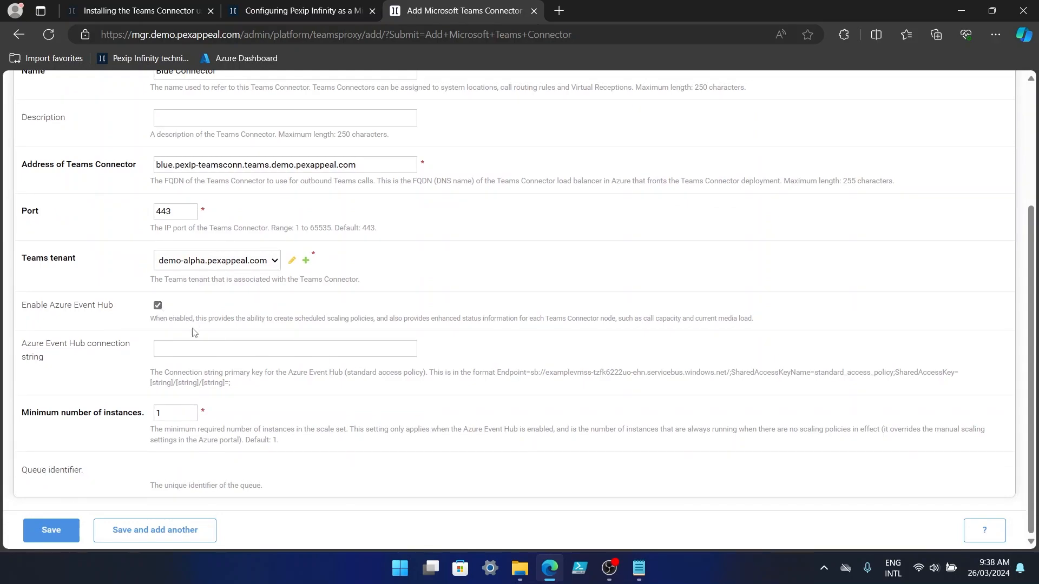
pyautogui.click(218, 352)
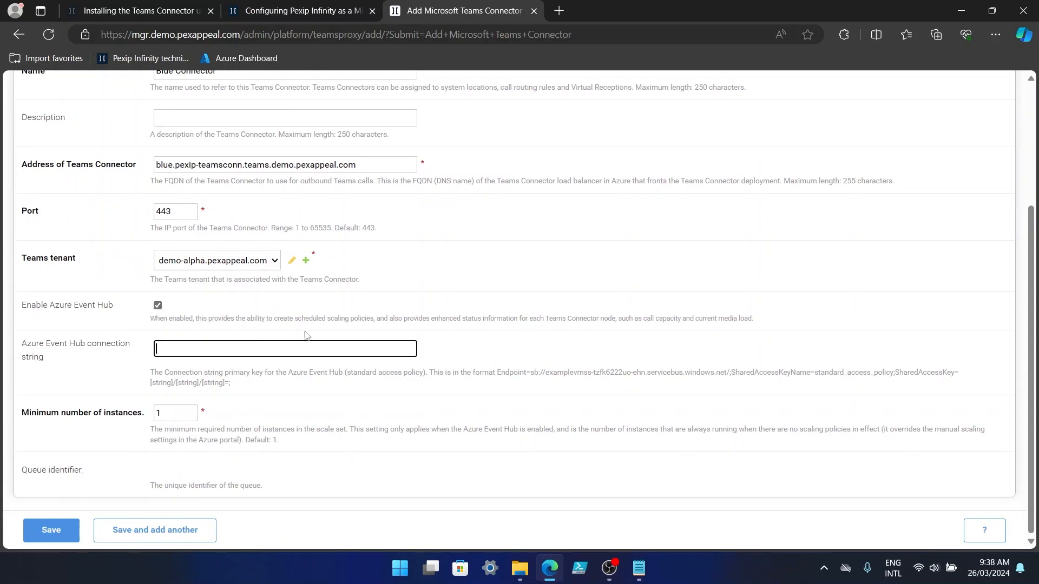
pyautogui.click(559, 11)
# Open resource group demo-TeamsConn-blue-static-RG from the Azure dashboard, consulting the docs' connection-string steps.
pyautogui.click(250, 63)
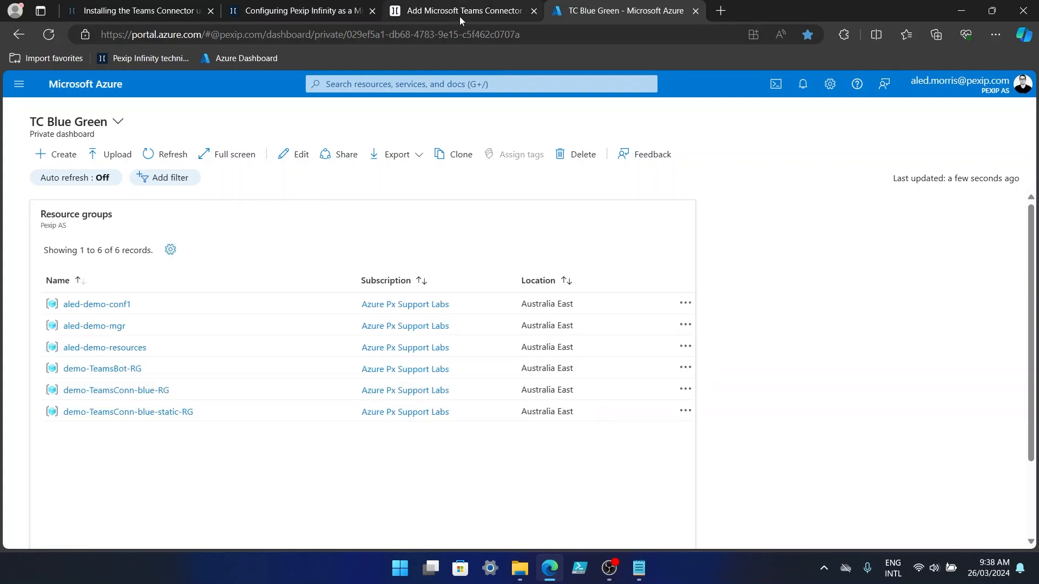
pyautogui.click(330, 14)
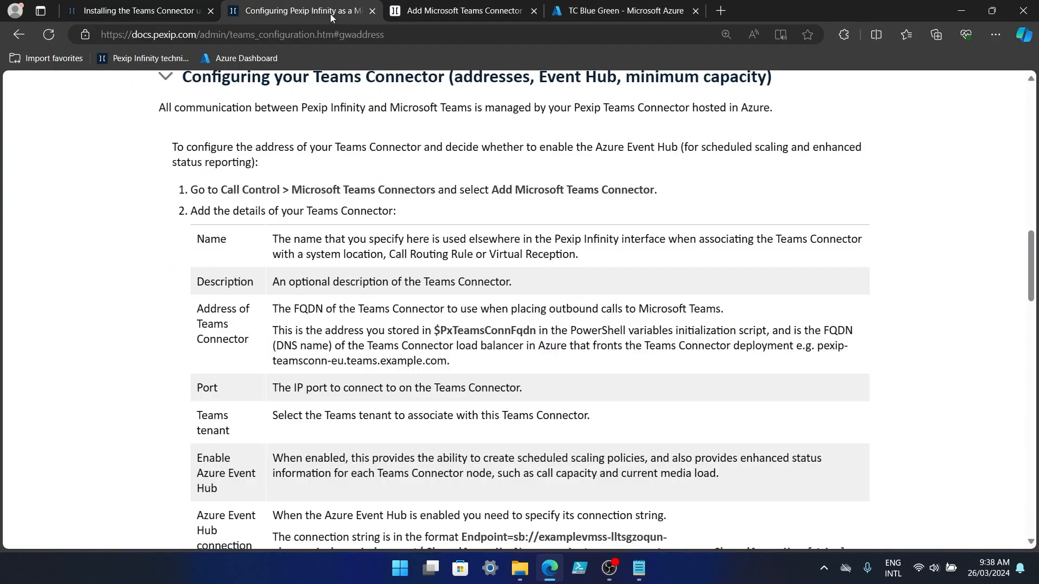
pyautogui.scroll(-4, 633, 327)
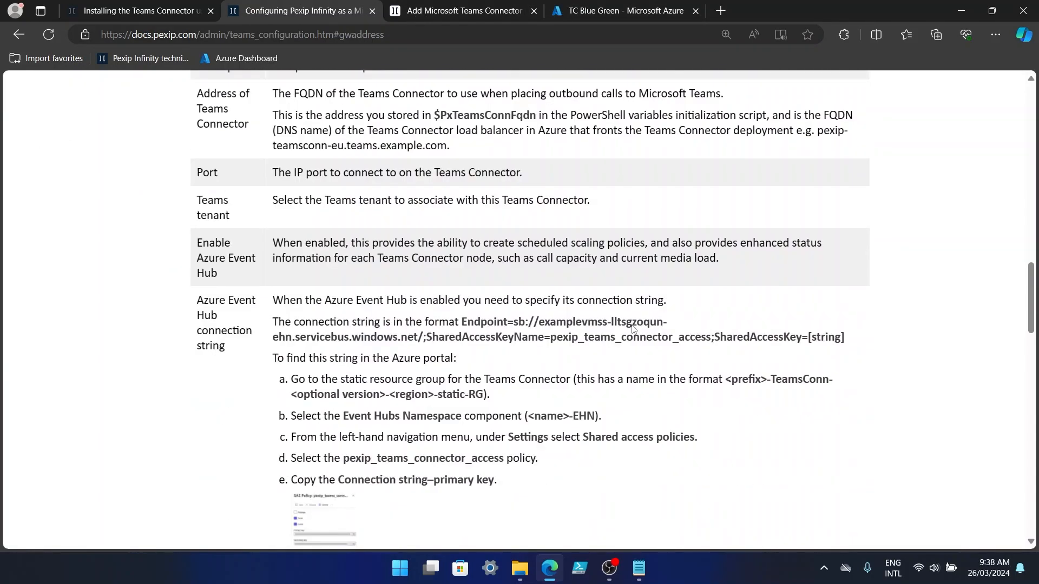
pyautogui.scroll(-1, 632, 325)
pyautogui.scroll(-1, 633, 329)
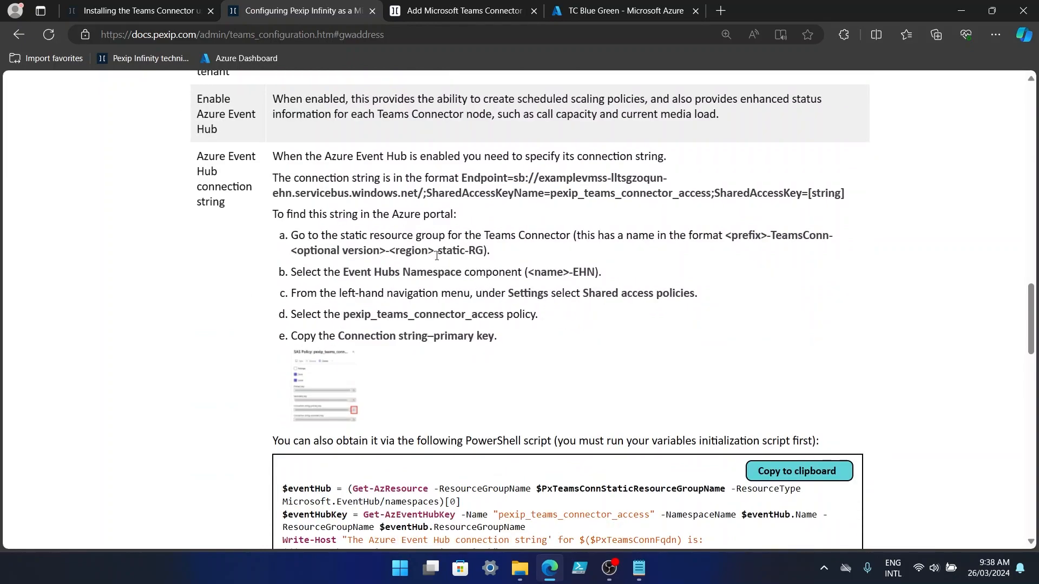
pyautogui.click(623, 13)
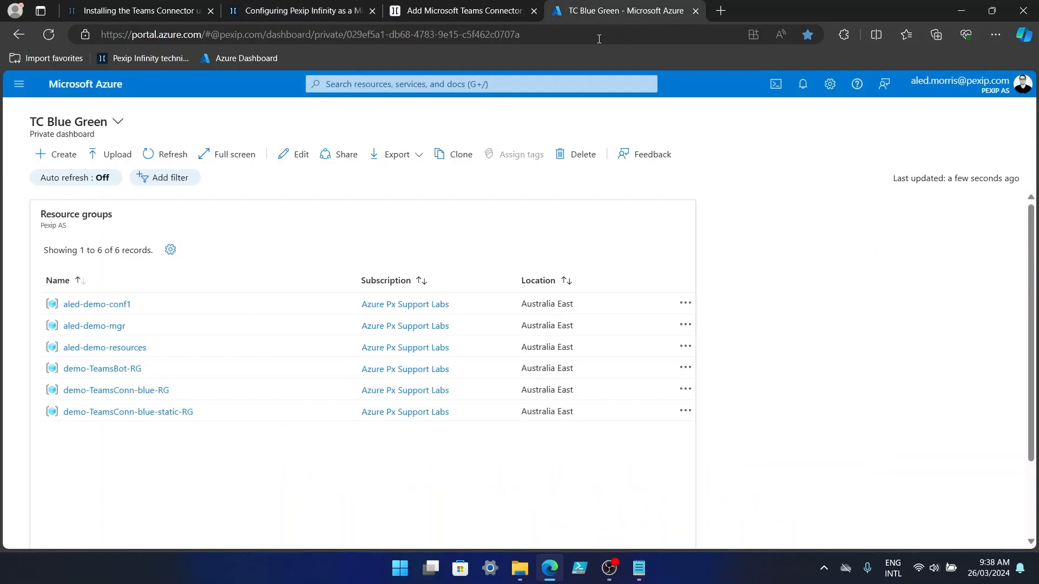
pyautogui.click(153, 413)
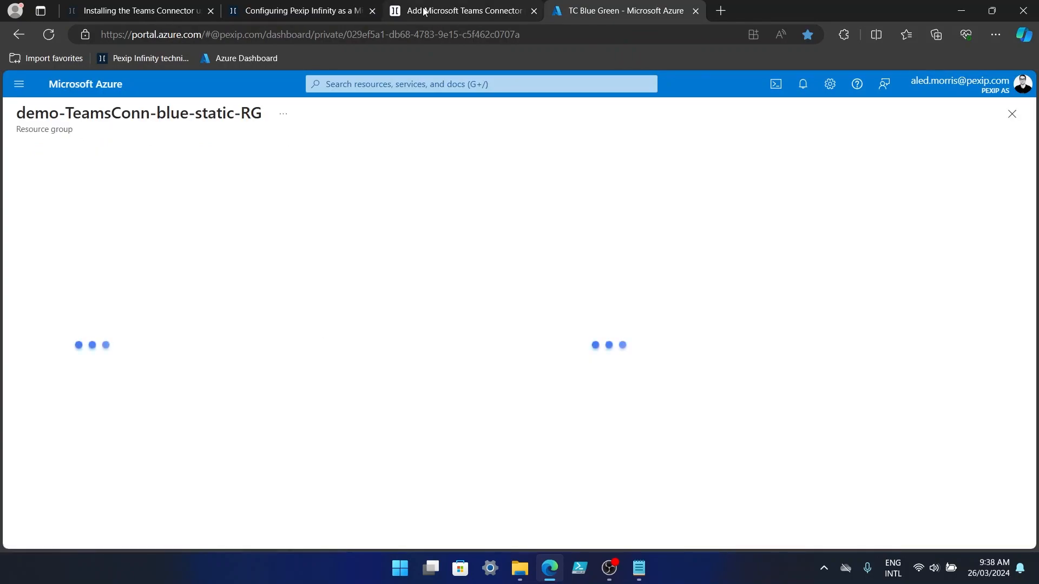
pyautogui.click(318, 15)
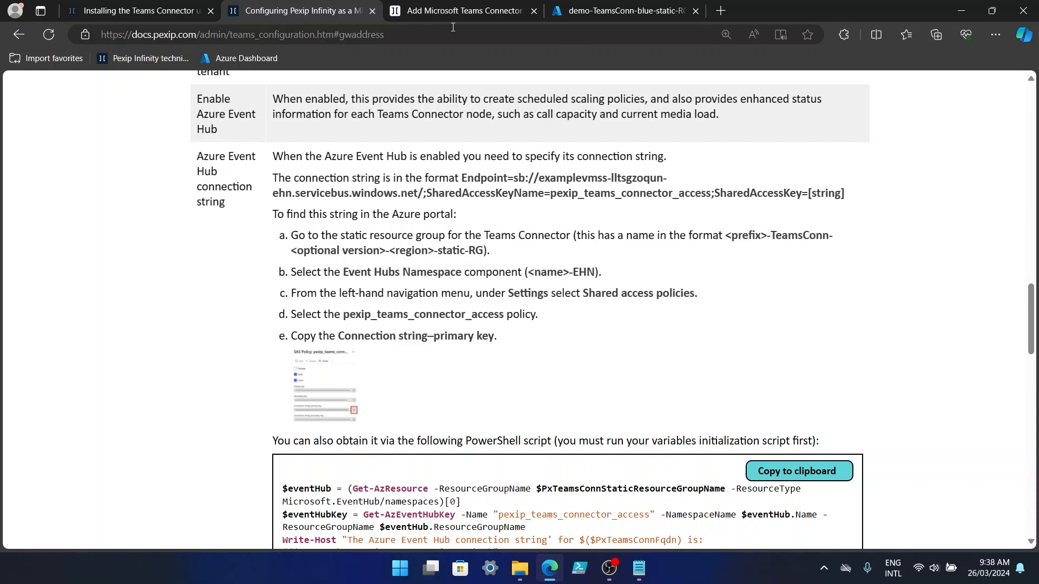
# Open the demoblue-wignlzszyqwk-EHN Event Hubs namespace and its Shared access policies.
pyautogui.click(609, 10)
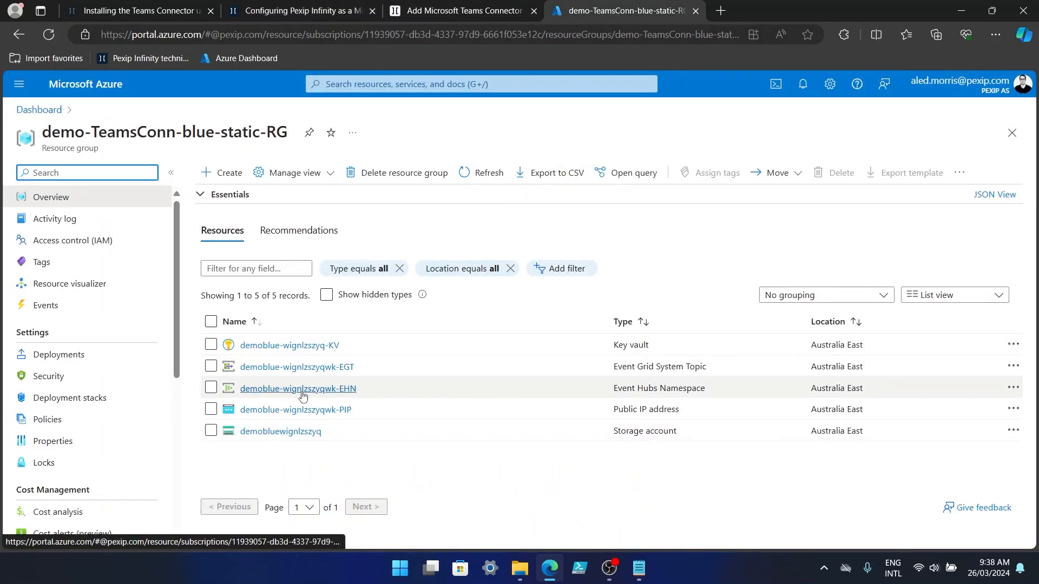
pyautogui.click(340, 388)
pyautogui.click(320, 13)
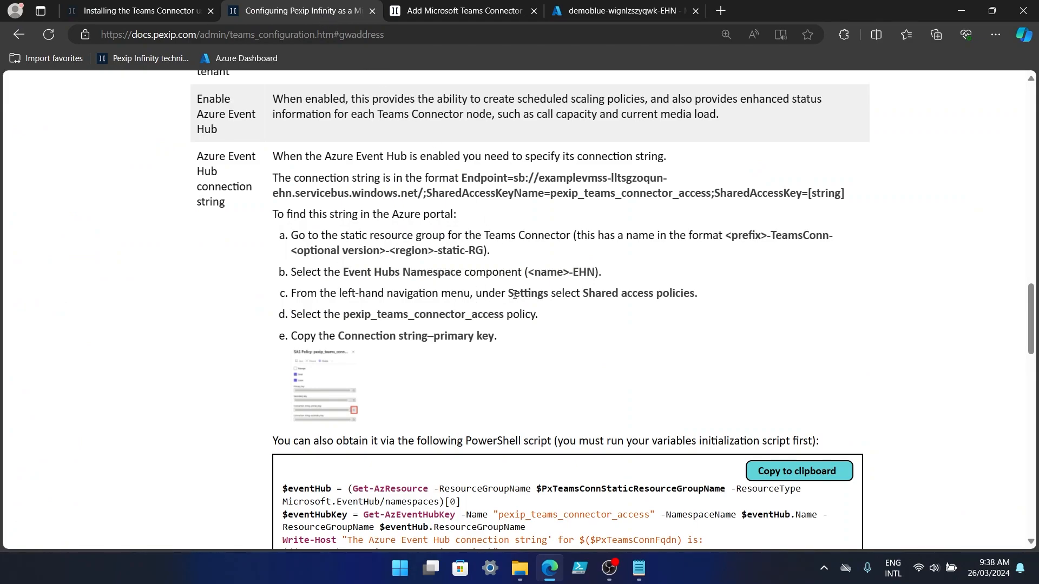
pyautogui.click(600, 13)
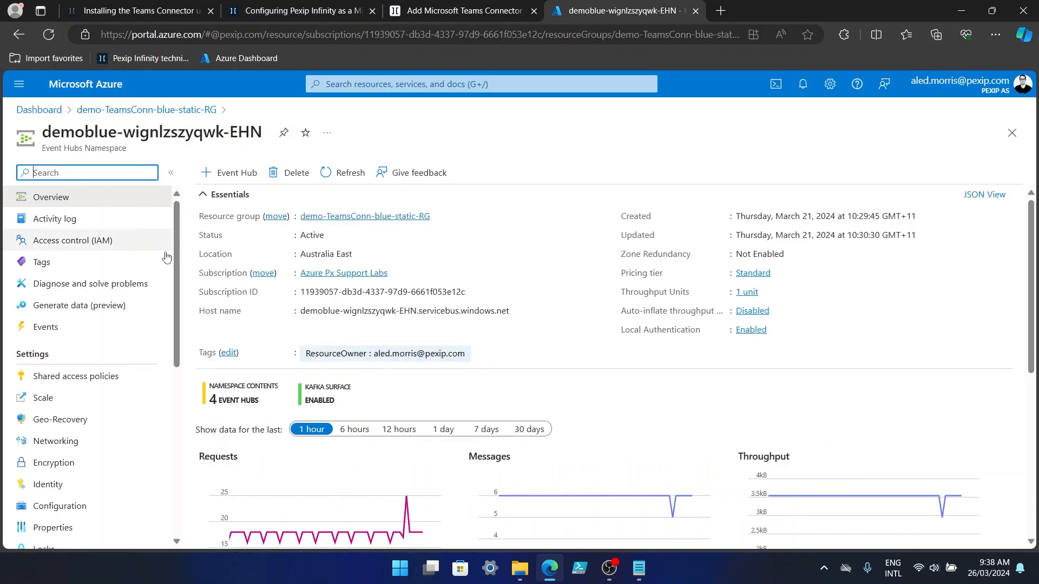
pyautogui.click(69, 377)
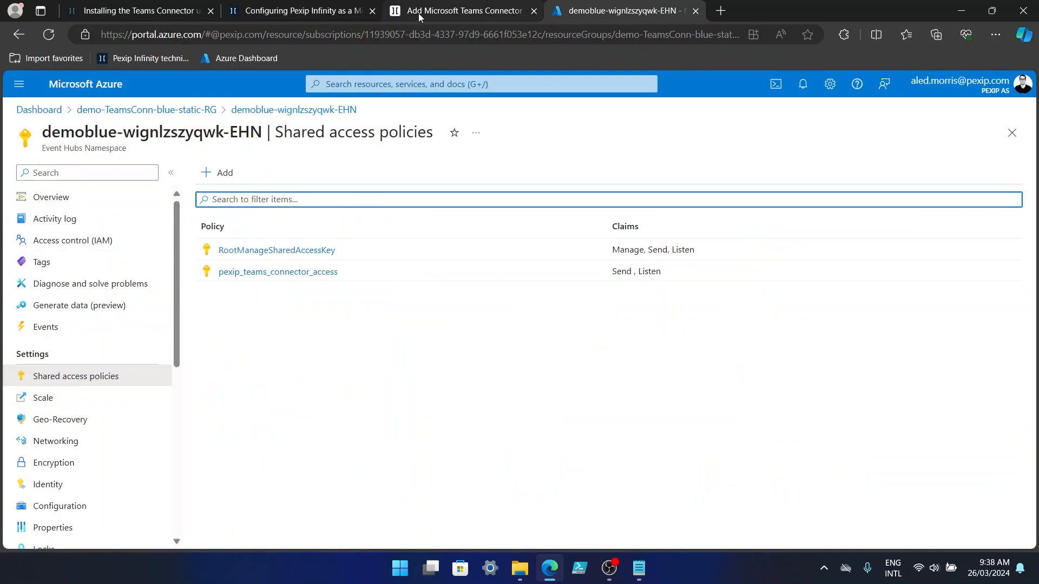
pyautogui.click(325, 11)
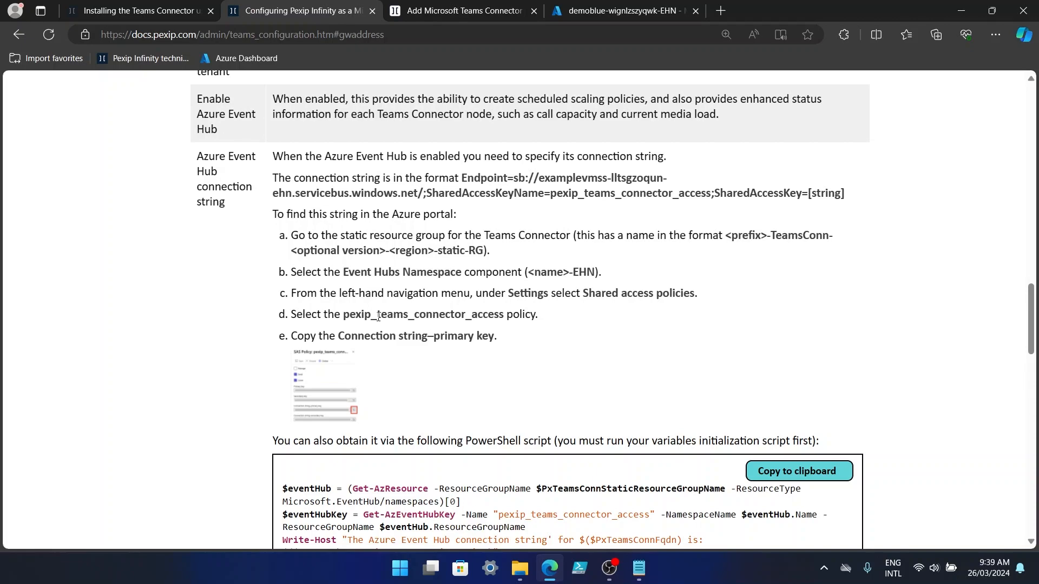
# Copy the pexip_teams_connector_access policy's primary-key connection string.
pyautogui.click(608, 12)
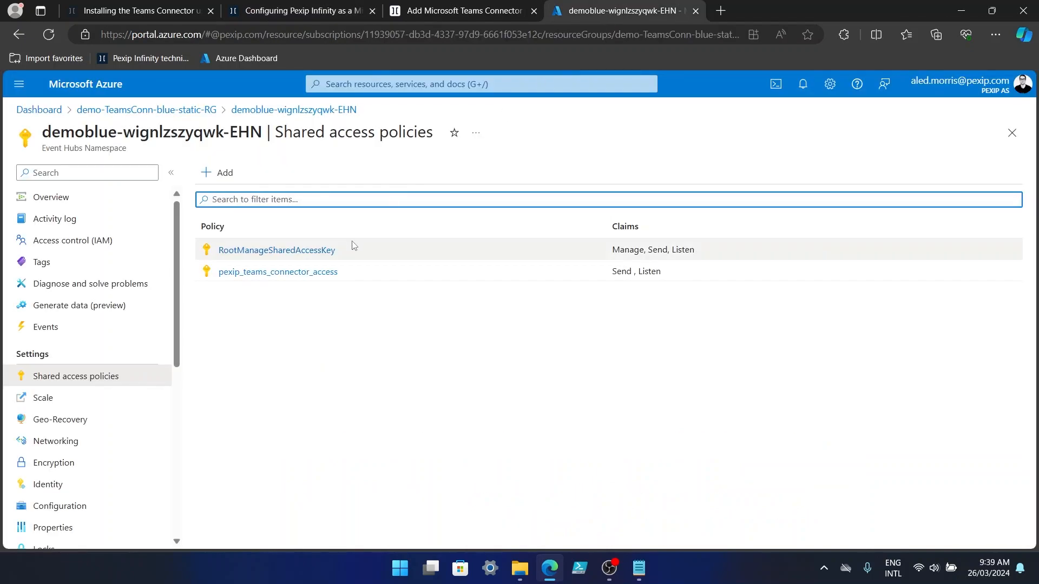
pyautogui.click(315, 272)
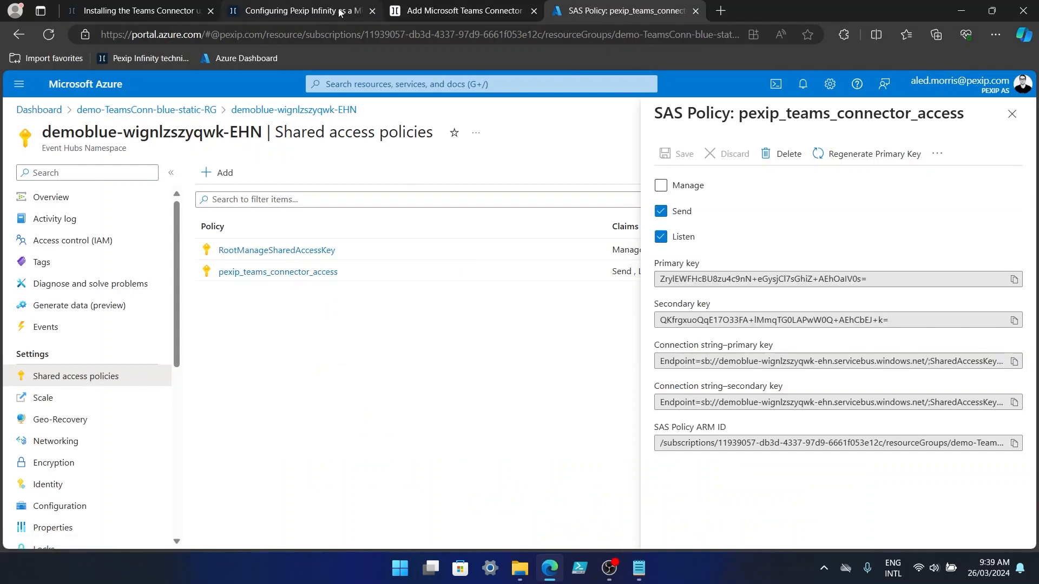
pyautogui.click(310, 13)
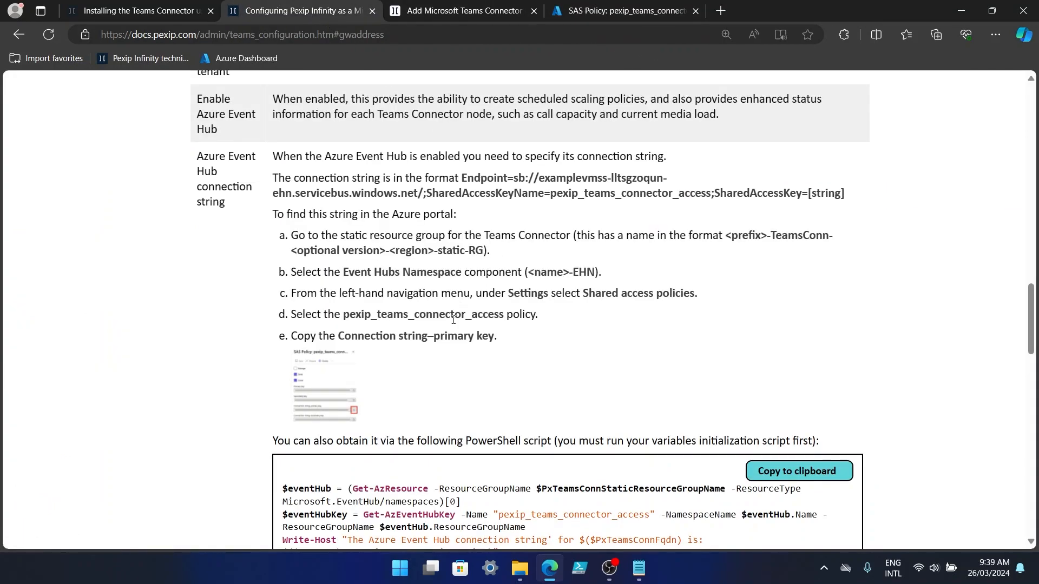
pyautogui.click(643, 11)
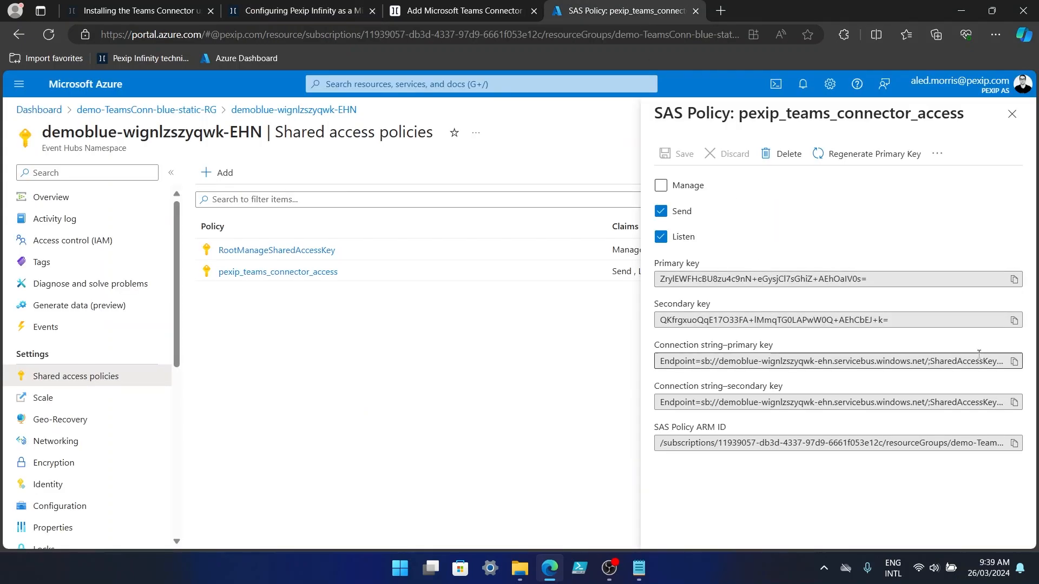
pyautogui.click(1016, 363)
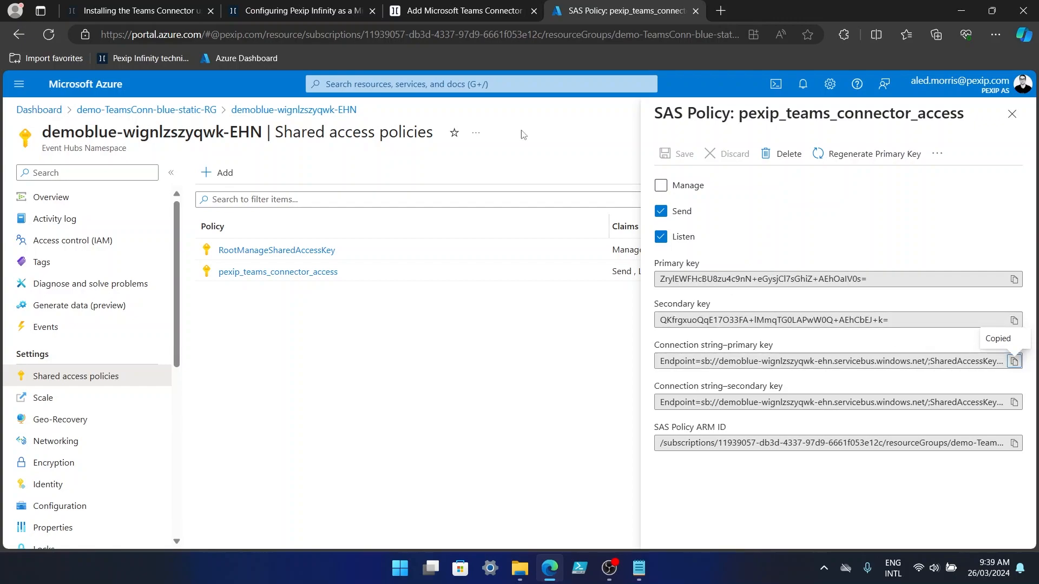
pyautogui.click(402, 14)
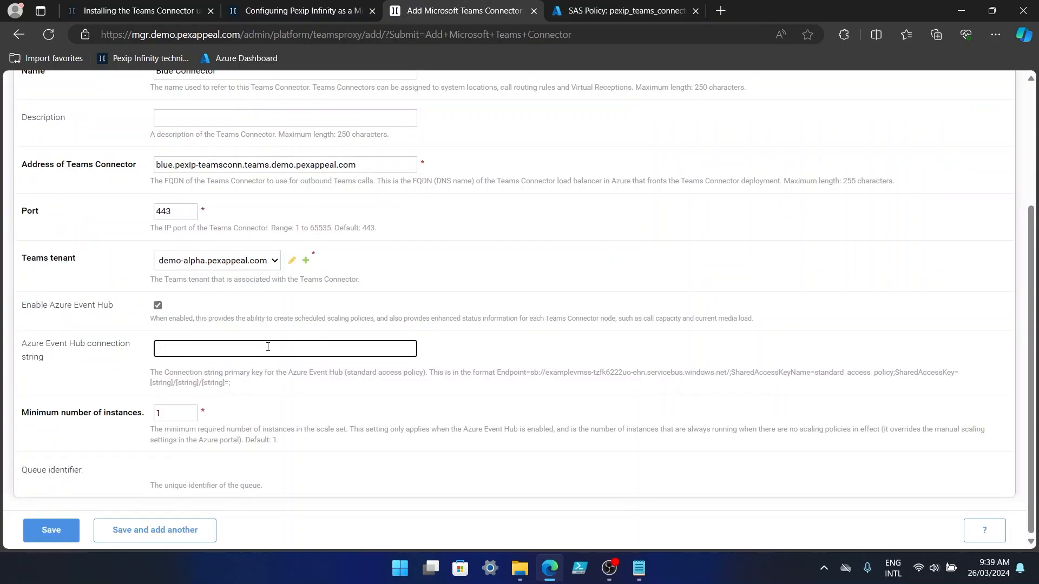
# Paste the Event Hub connection string into the form and save Blue Connector.
pyautogui.hotkey('ctrl', 'v')
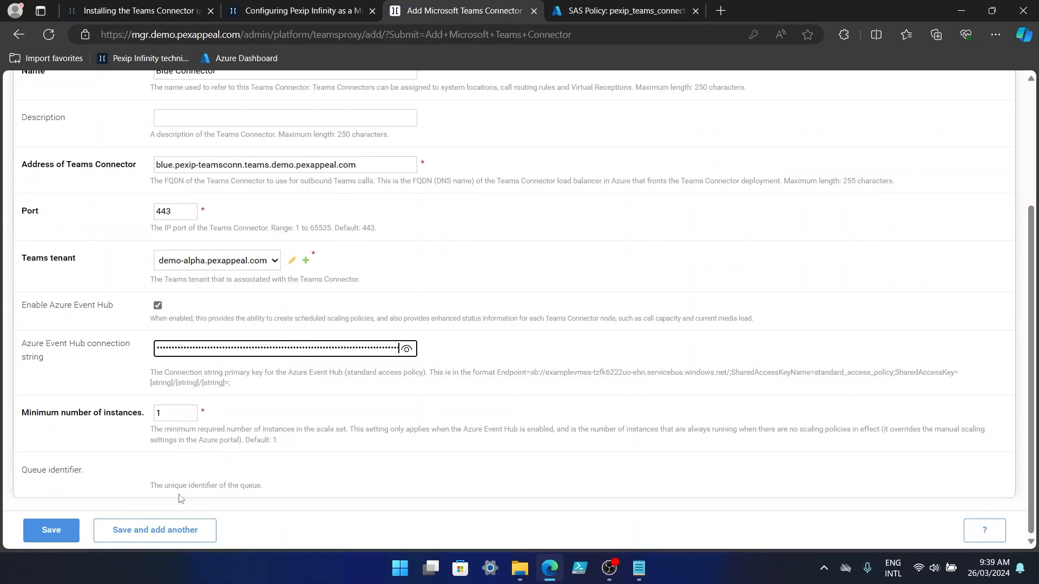
pyautogui.click(49, 530)
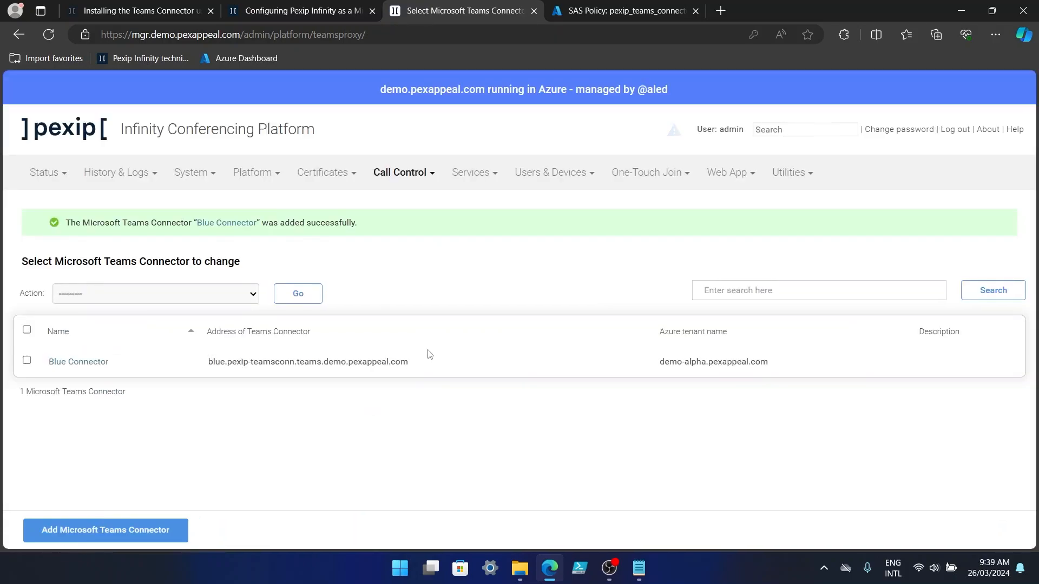
pyautogui.click(336, 16)
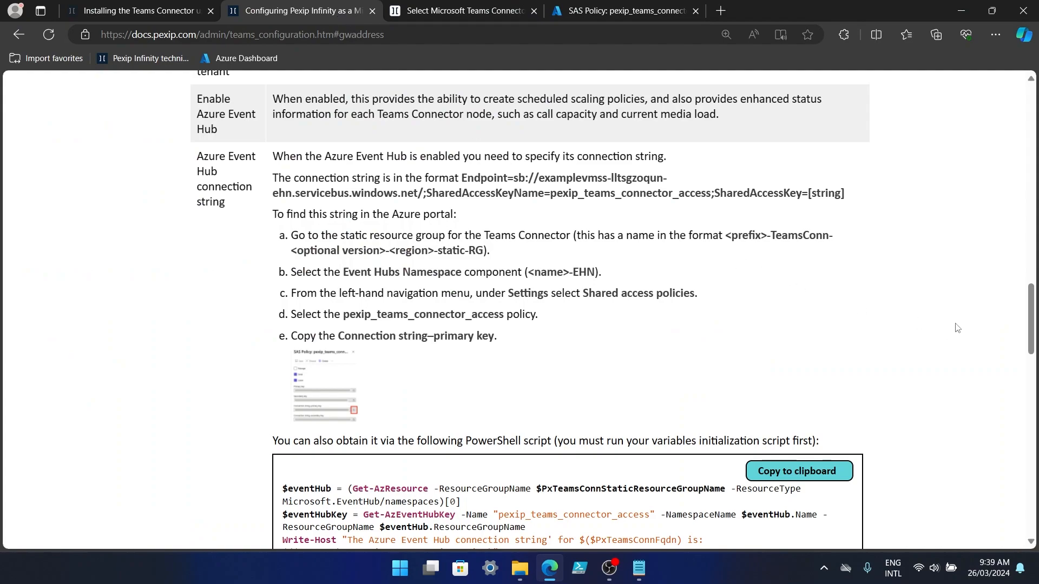
# Skim the remaining Teams Connector docs and jump back to 'Configuring your Teams Connector'.
pyautogui.scroll(-4, 954, 327)
pyautogui.scroll(-4, 952, 328)
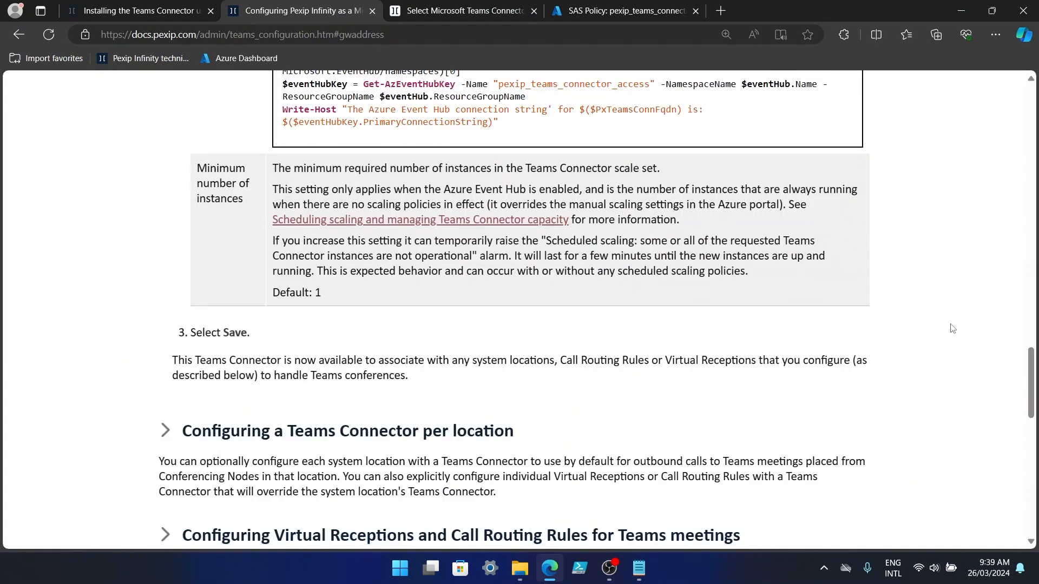
pyautogui.scroll(14, 952, 329)
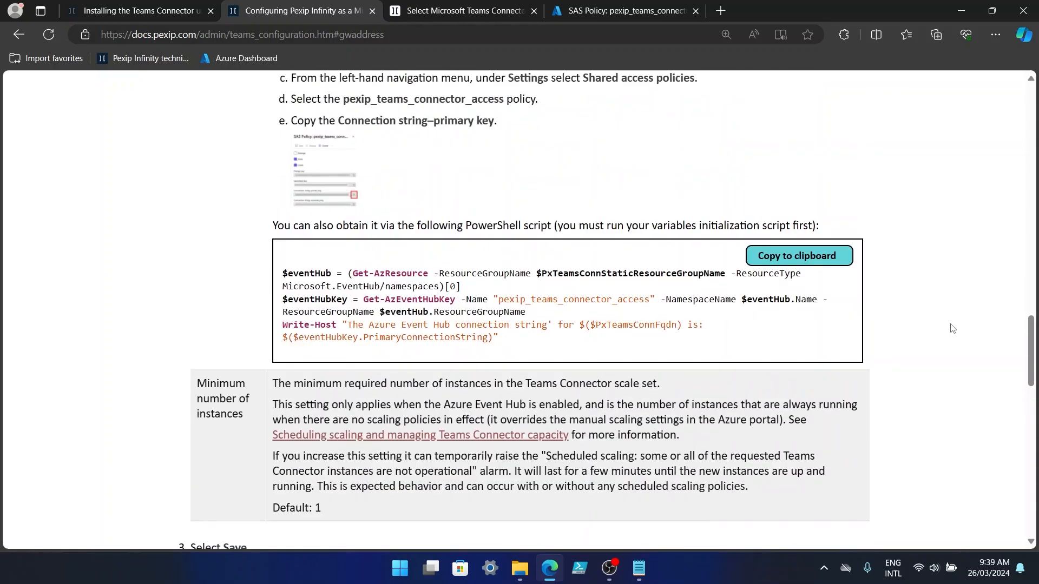
pyautogui.scroll(7, 952, 328)
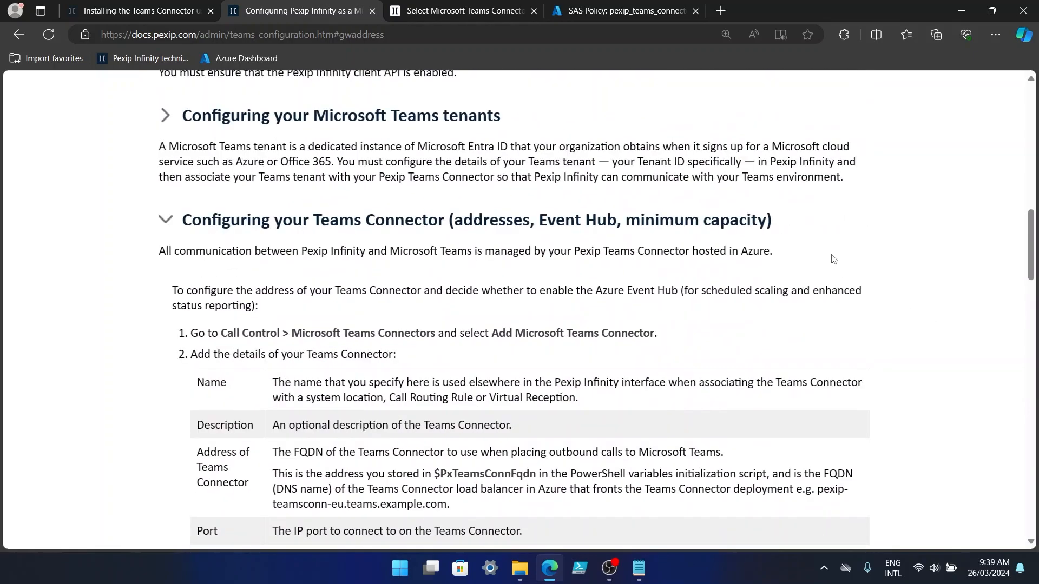
pyautogui.click(780, 222)
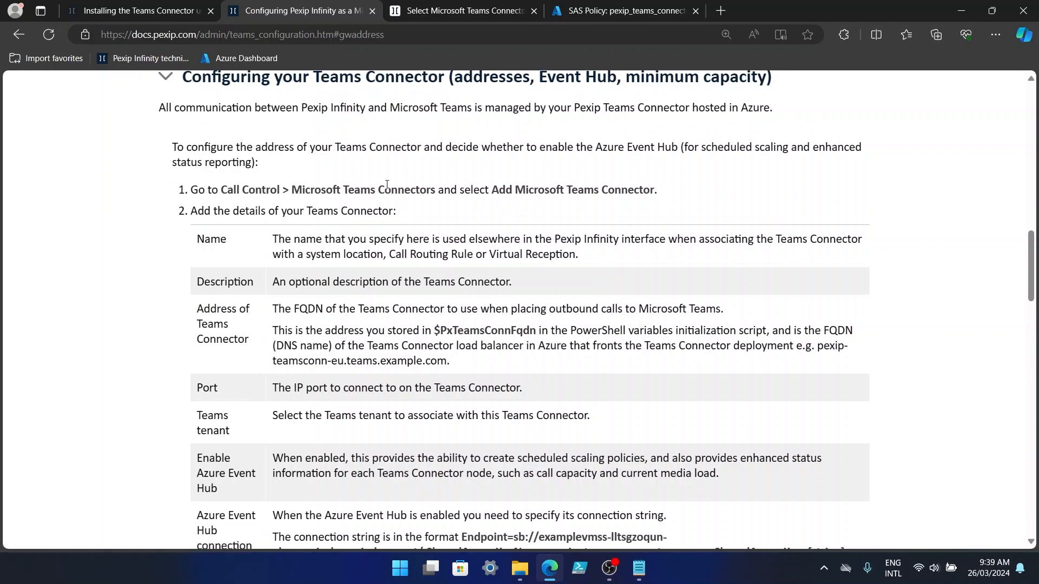
pyautogui.click(724, 577)
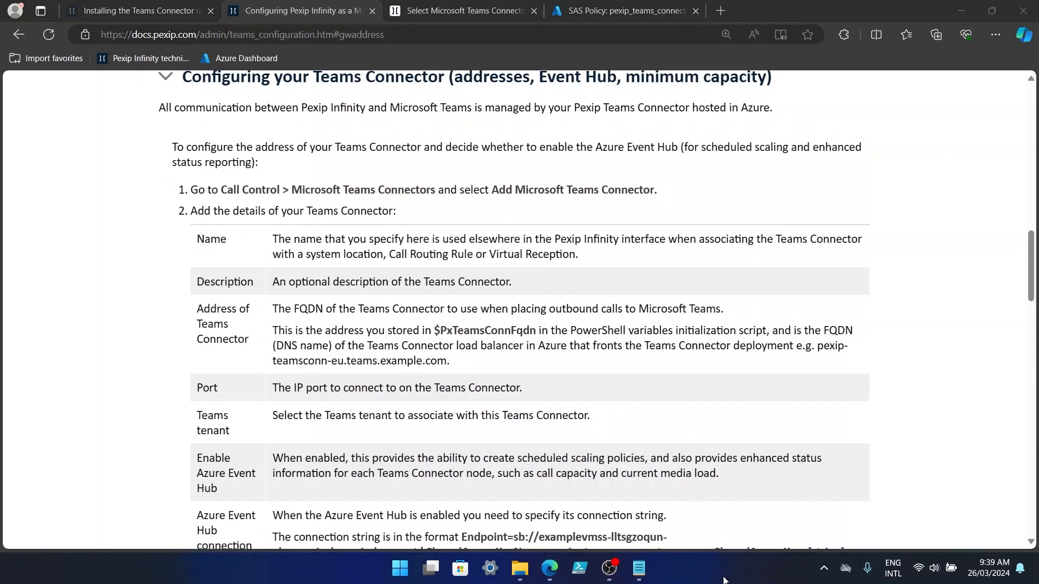
# Open Live View from the admin pages and check the alarm indicator.
pyautogui.click(461, 13)
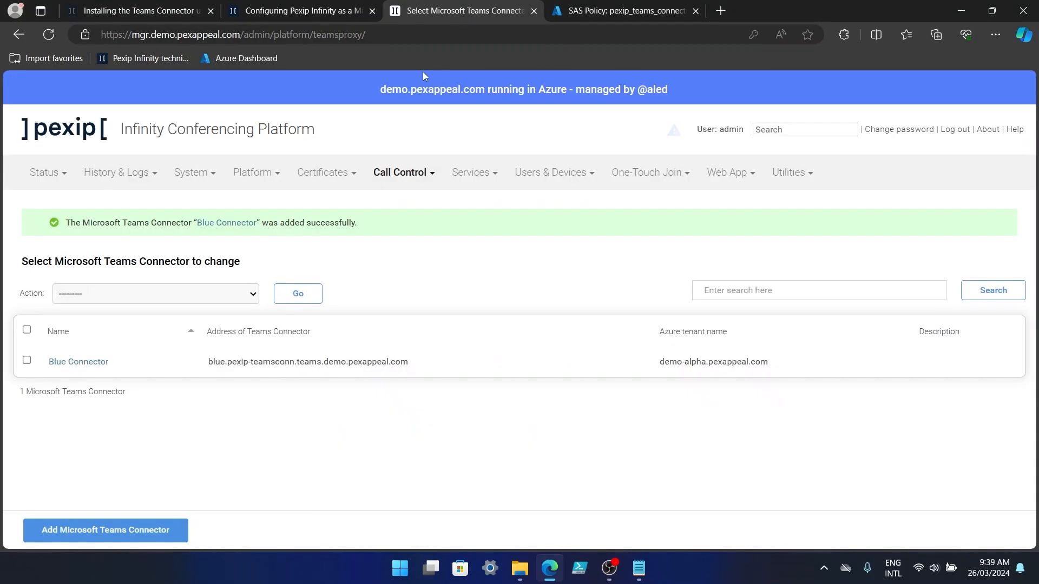
pyautogui.click(60, 138)
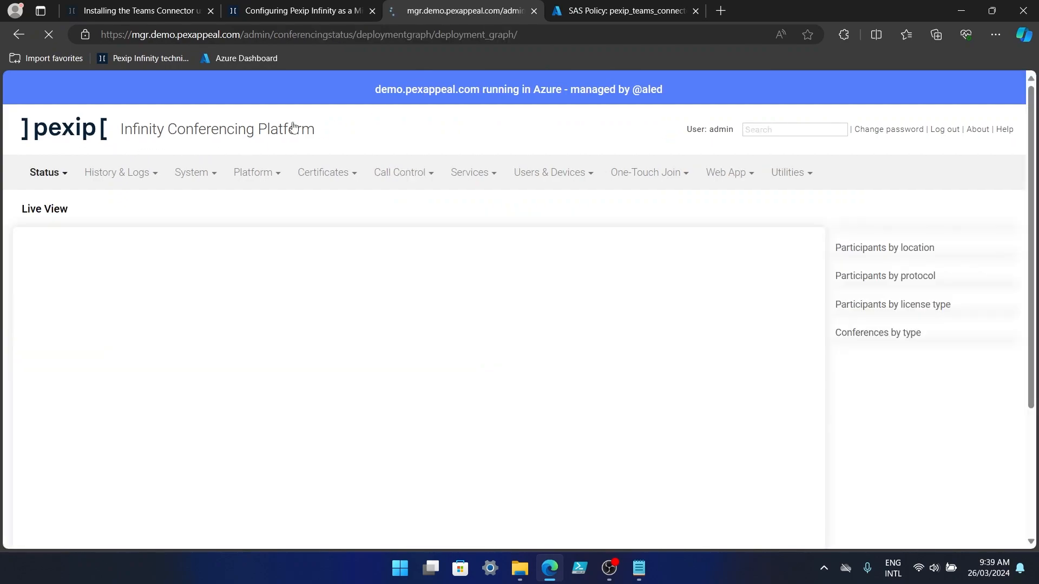
pyautogui.moveTo(816, 250)
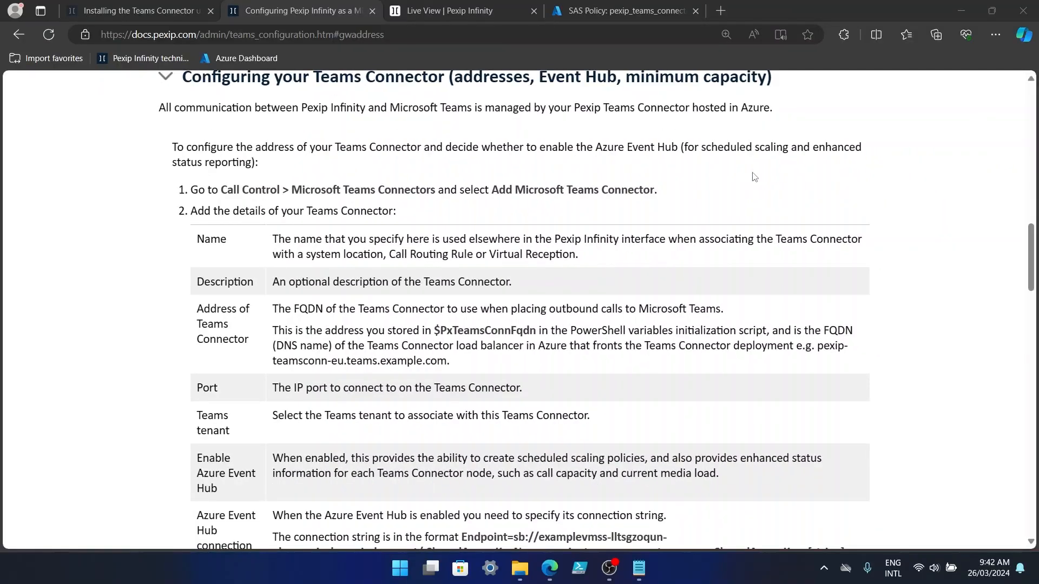
# Collapse both Teams Connector doc sections and expand 'Configuring Virtual Receptions and Call Routing Rules'.
pyautogui.click(165, 79)
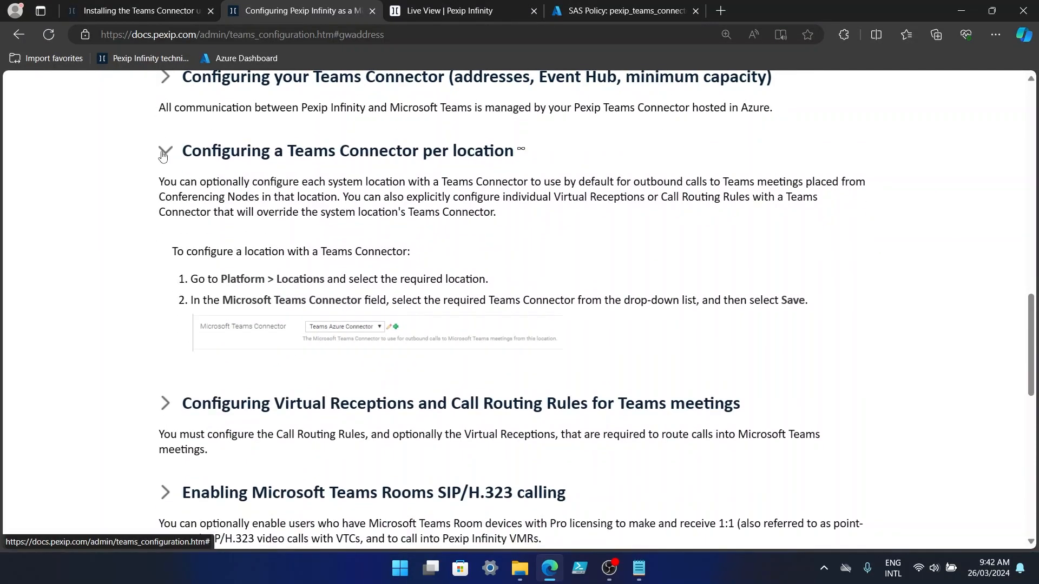
pyautogui.click(161, 154)
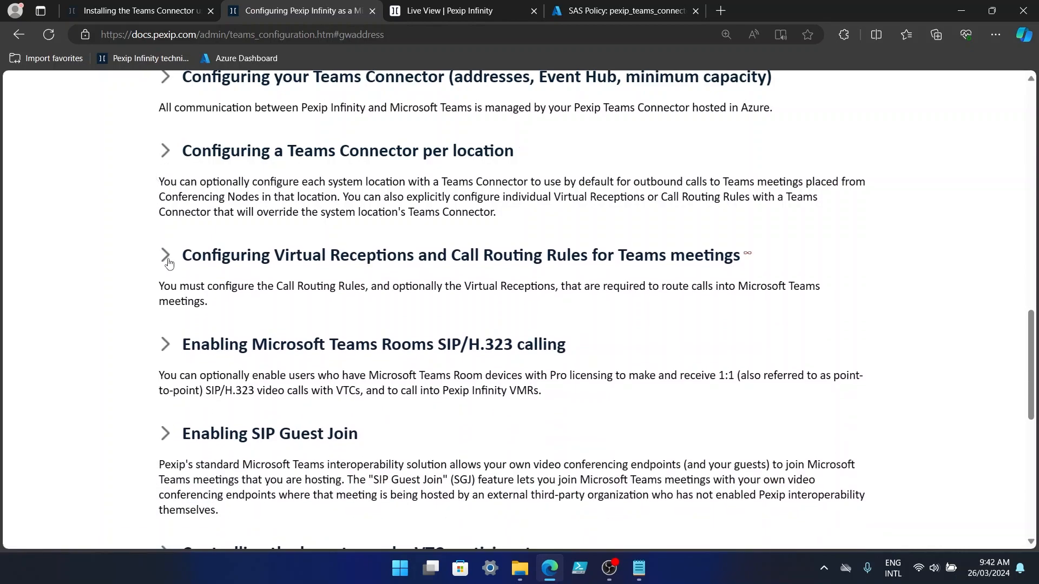
pyautogui.click(750, 260)
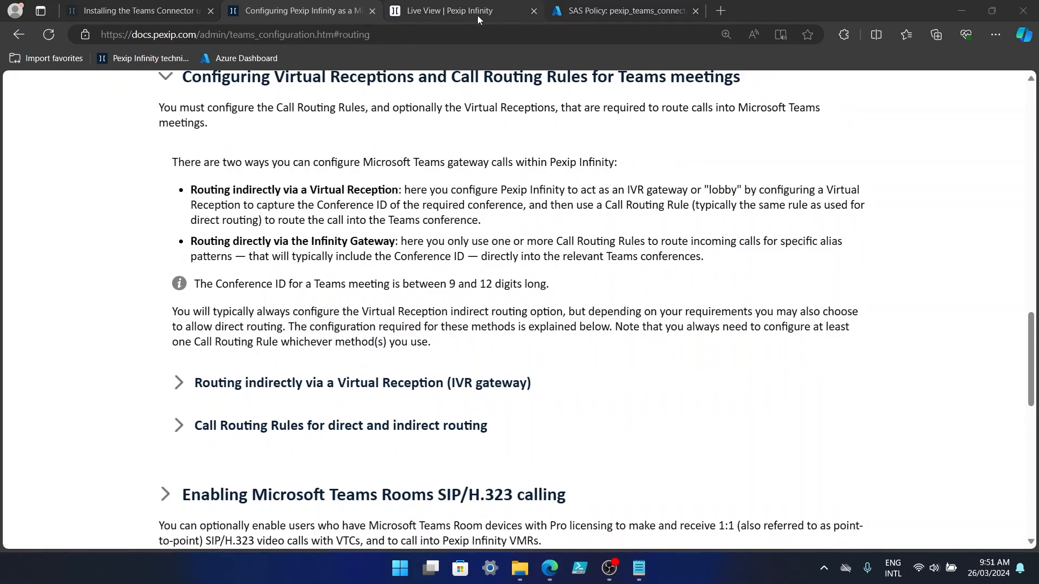
pyautogui.click(477, 15)
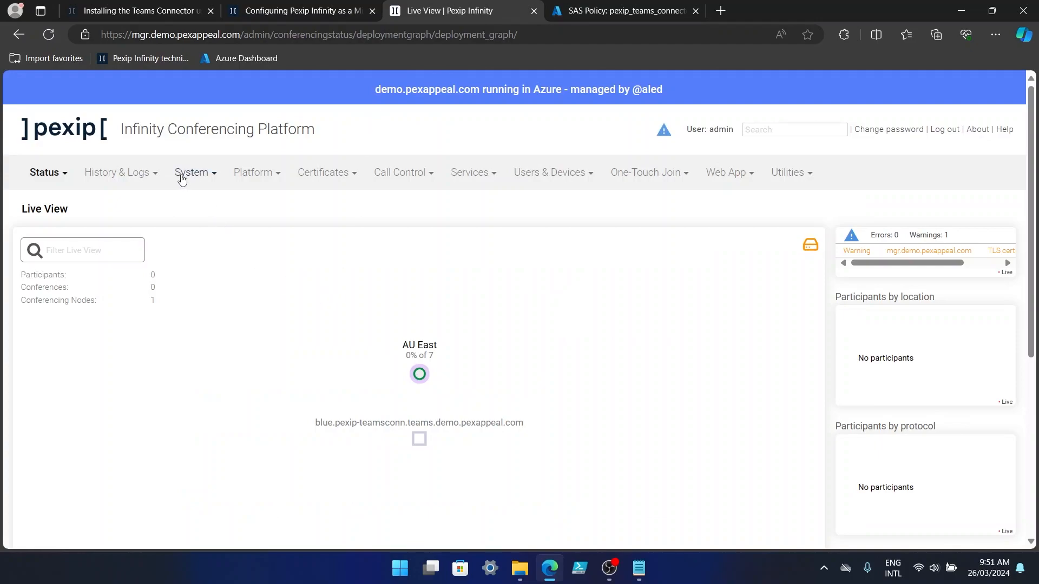
# Start a new Microsoft Teams type Virtual Reception named Teams.
pyautogui.click(469, 174)
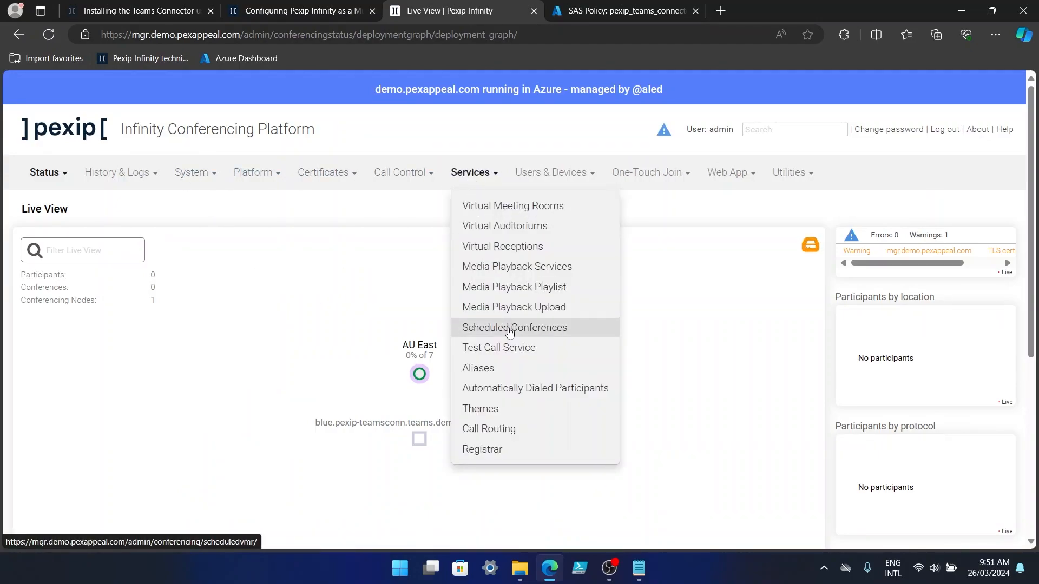
pyautogui.click(527, 248)
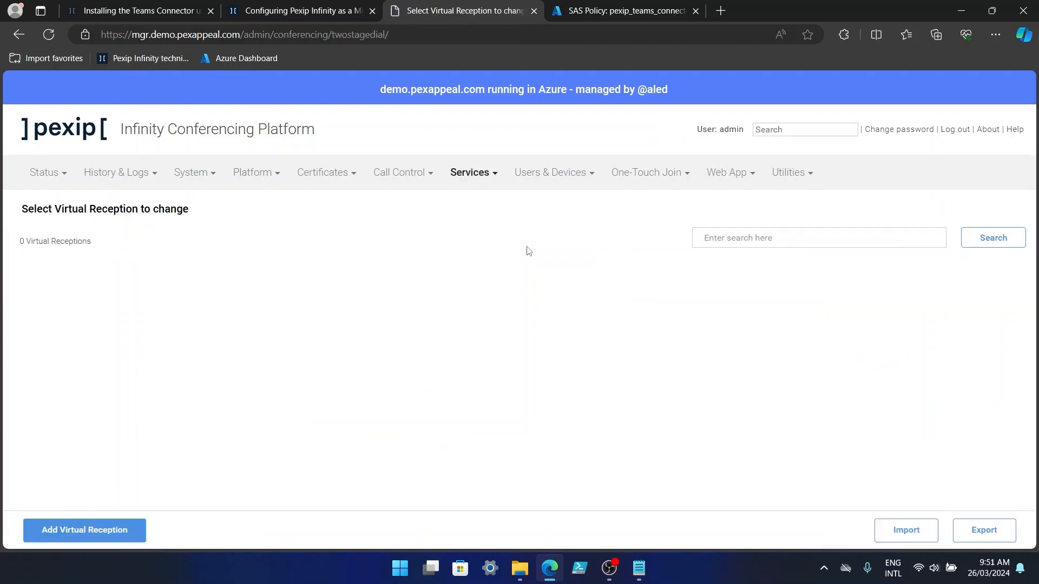
pyautogui.click(108, 533)
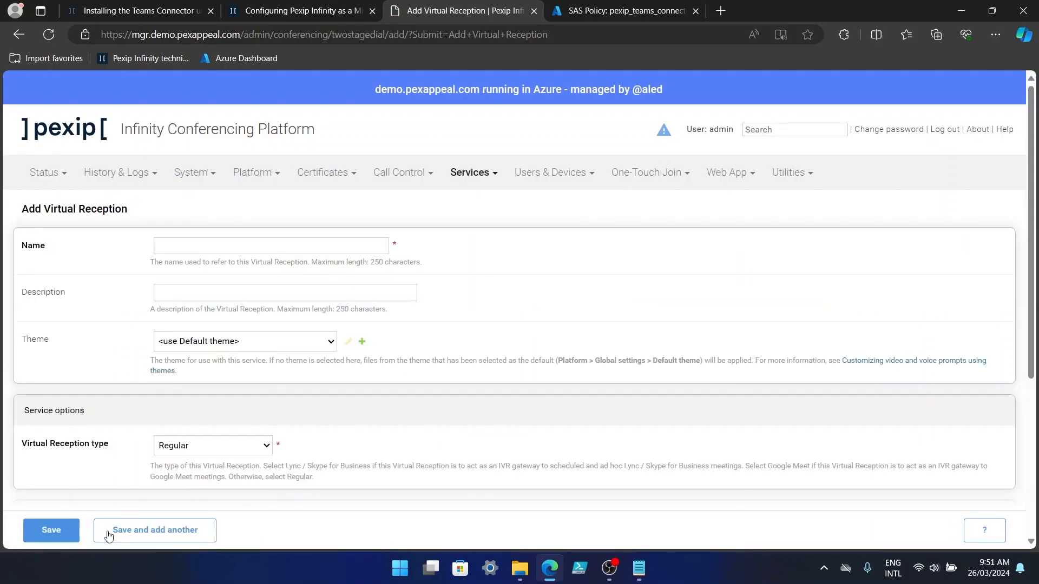
pyautogui.click(195, 245)
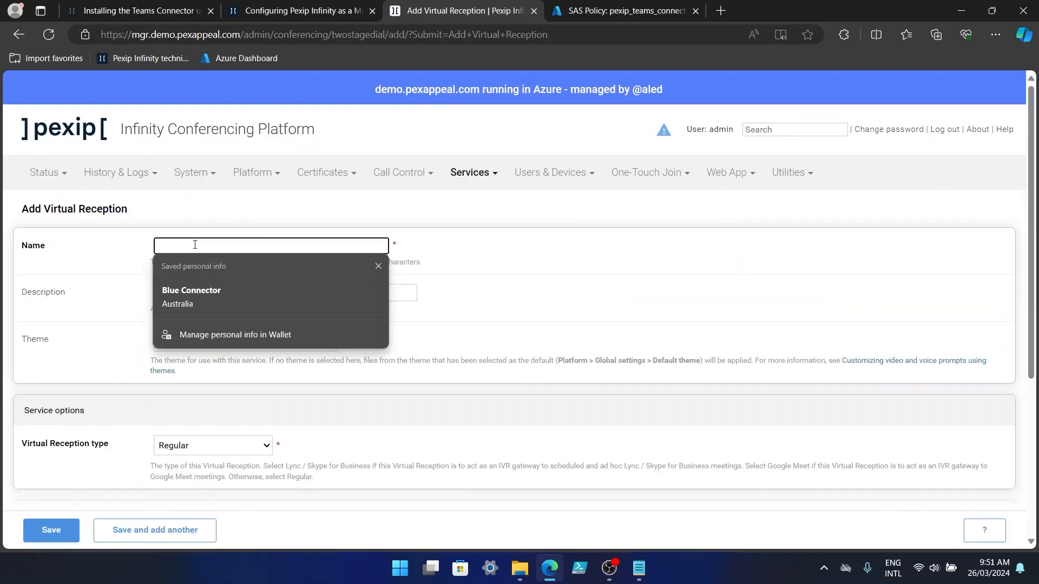
pyautogui.write('Teams VR')
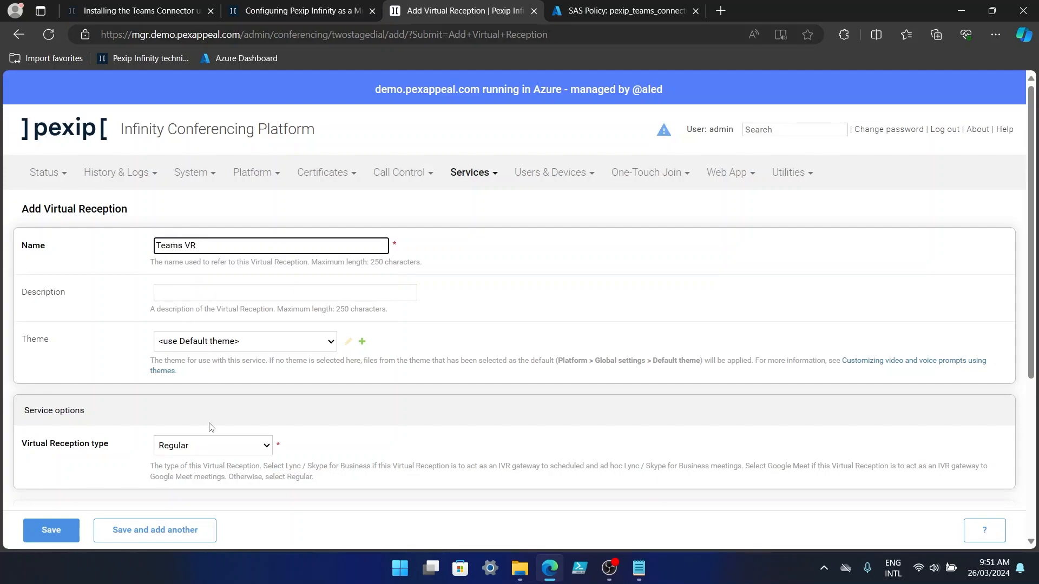
pyautogui.click(212, 451)
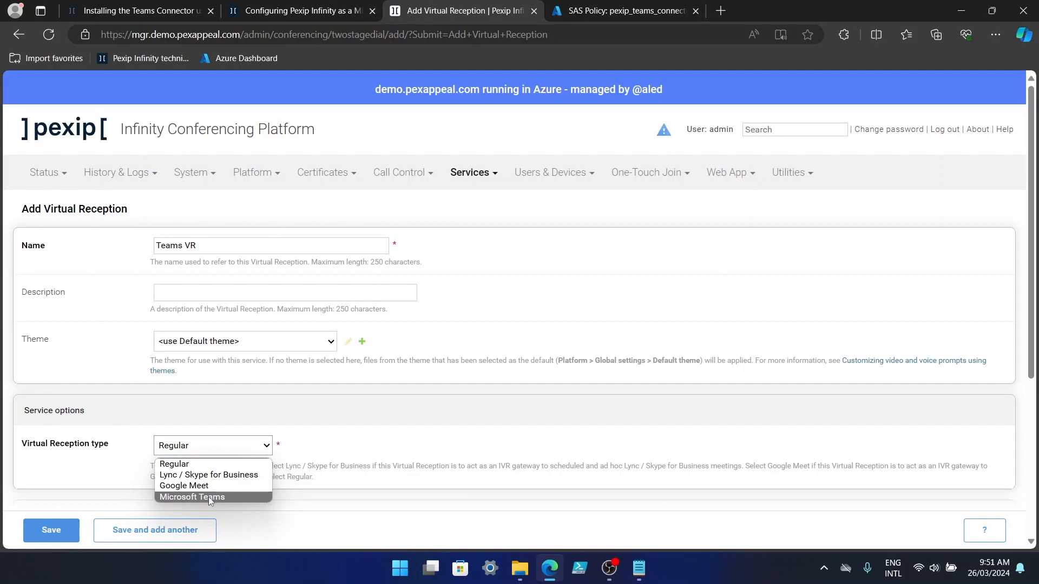
pyautogui.click(210, 495)
# Assign Blue Connector and AU East lookup location to the reception.
pyautogui.scroll(-4, 429, 421)
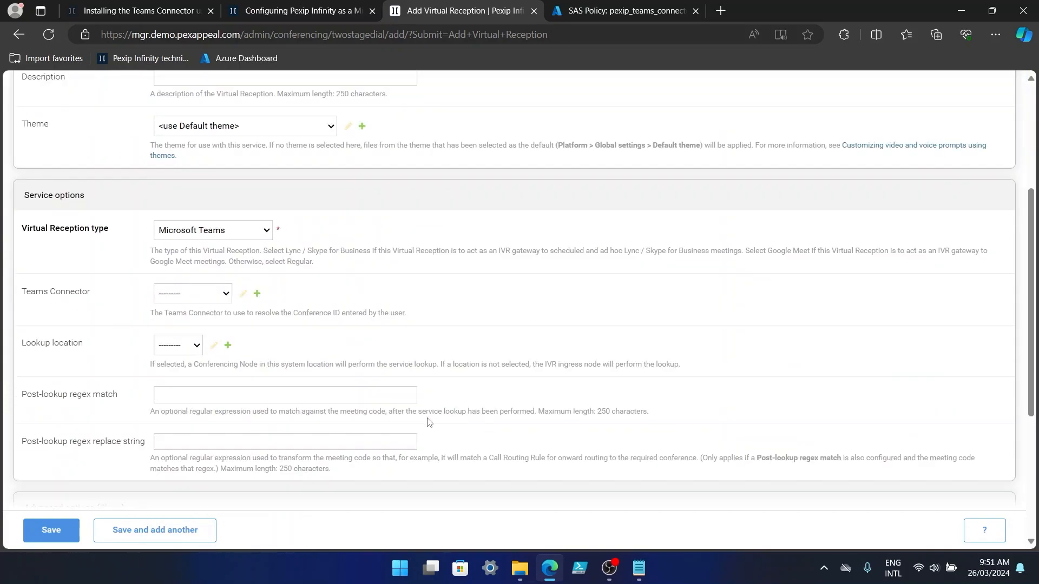
pyautogui.click(193, 294)
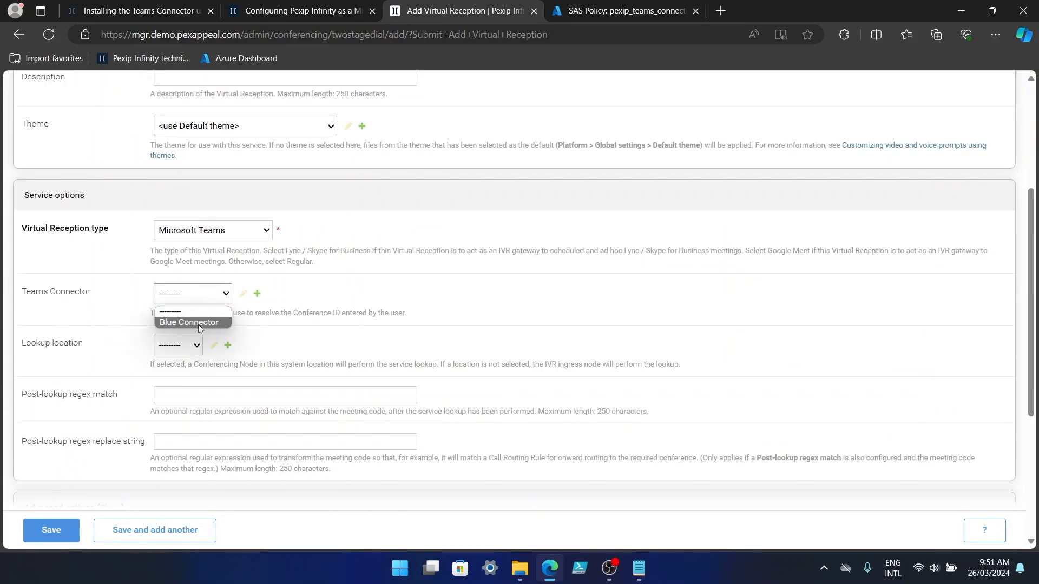
pyautogui.click(197, 326)
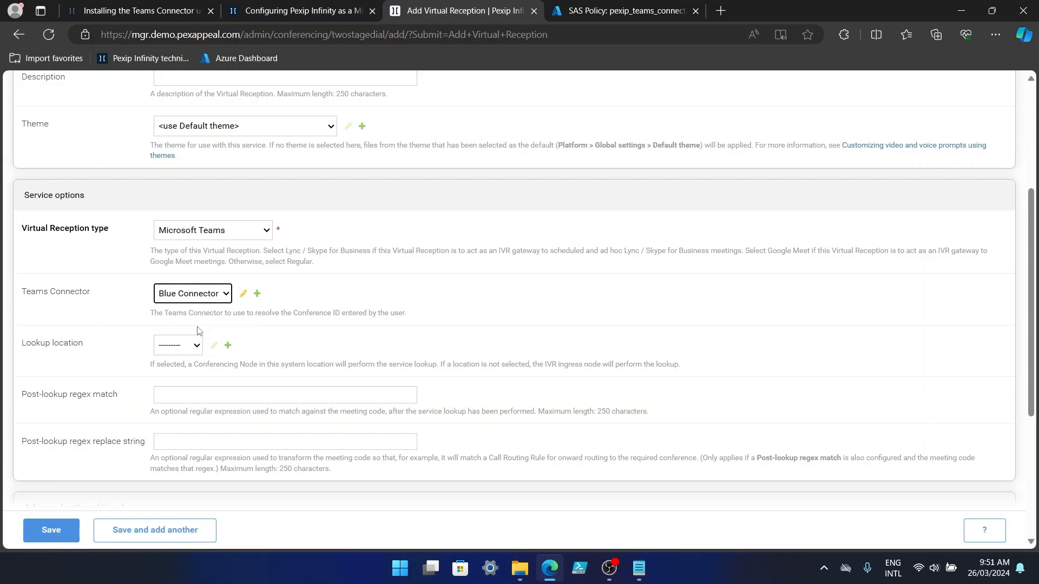
pyautogui.click(180, 348)
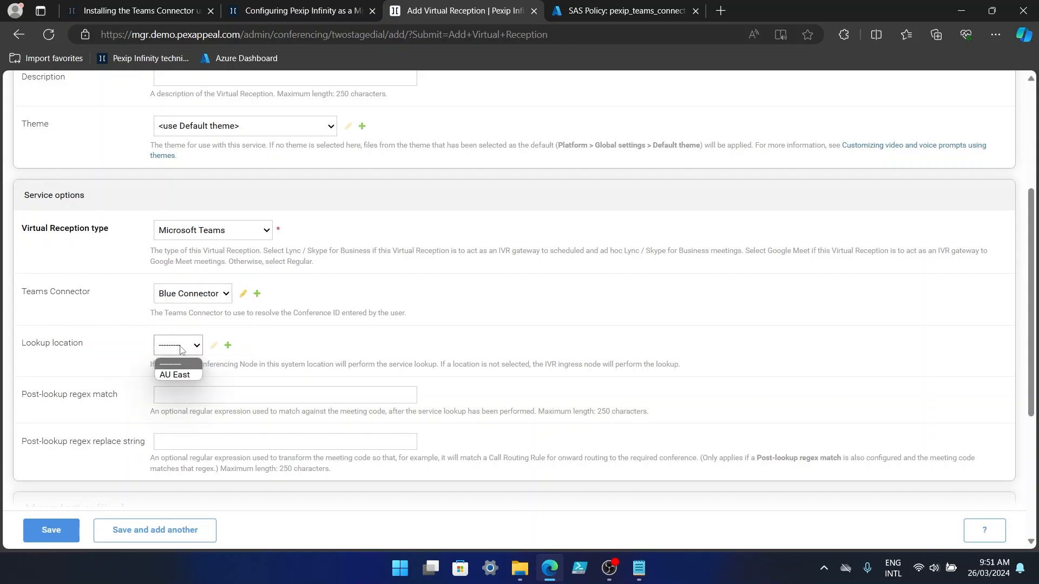
pyautogui.click(174, 374)
pyautogui.scroll(-5, 601, 346)
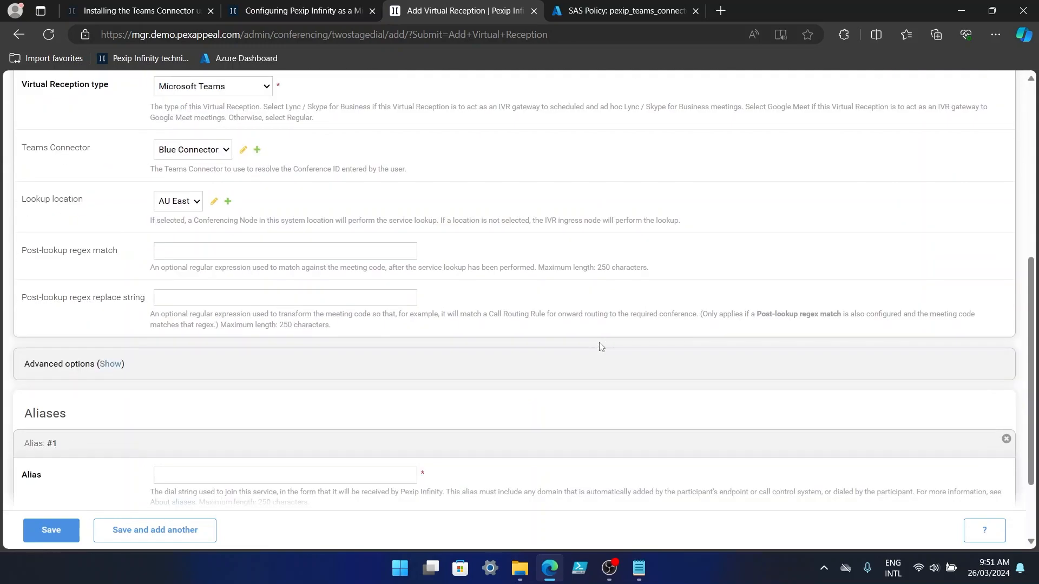
pyautogui.click(277, 372)
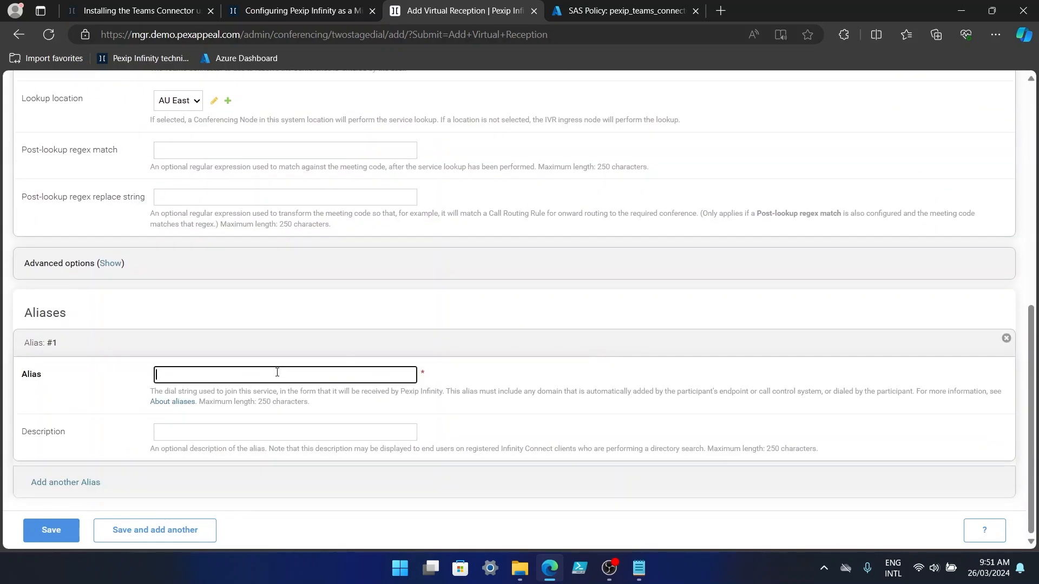
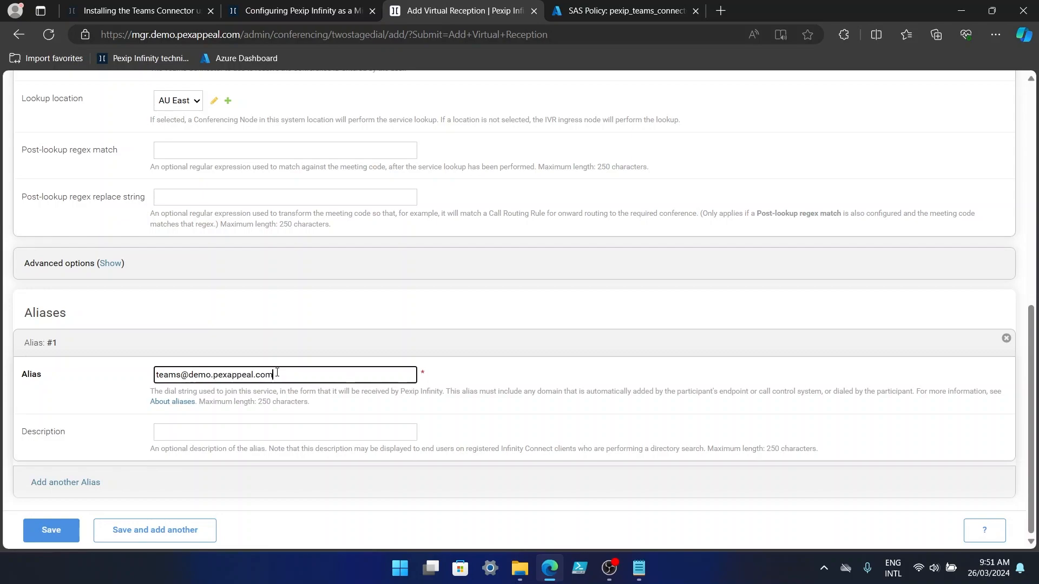
pyautogui.scroll(1, 137, 454)
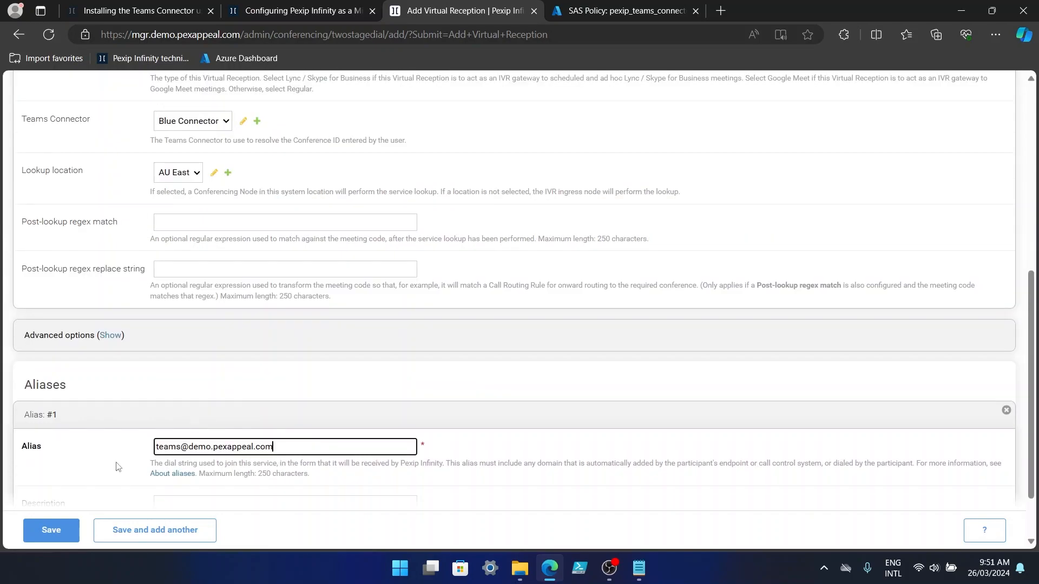
pyautogui.scroll(-1, 85, 479)
pyautogui.click(81, 483)
pyautogui.scroll(-1, 103, 455)
pyautogui.click(173, 441)
pyautogui.write('teams')
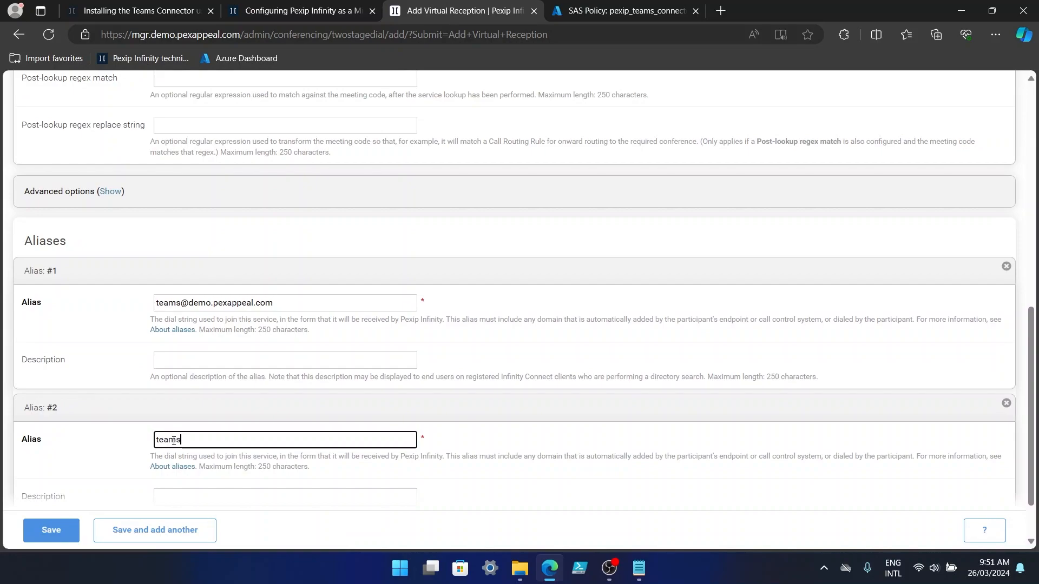
# Save the virtual reception as Teams VR, then open the admin Services menu.
pyautogui.click(52, 530)
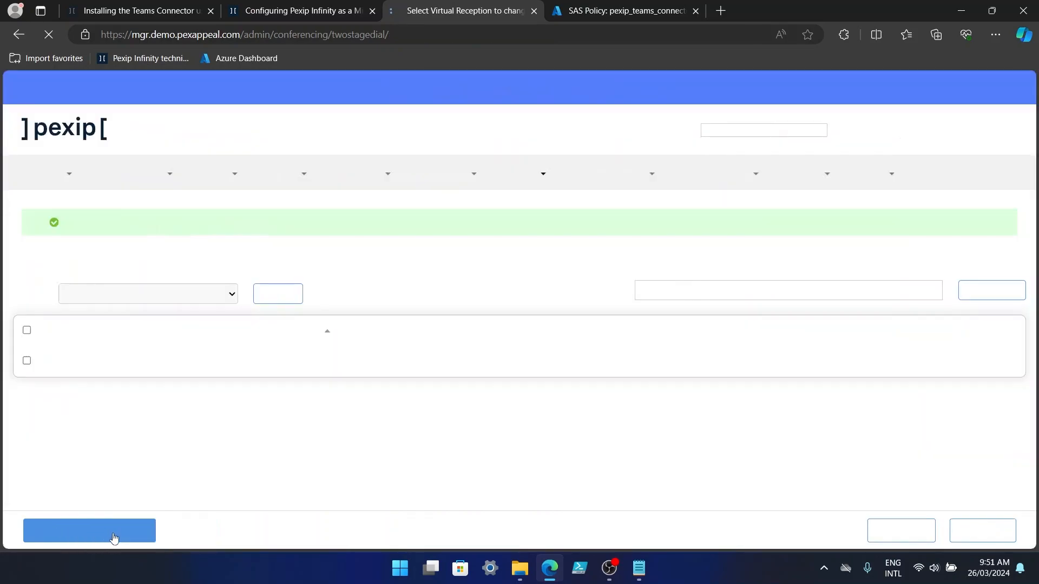
pyautogui.click(734, 578)
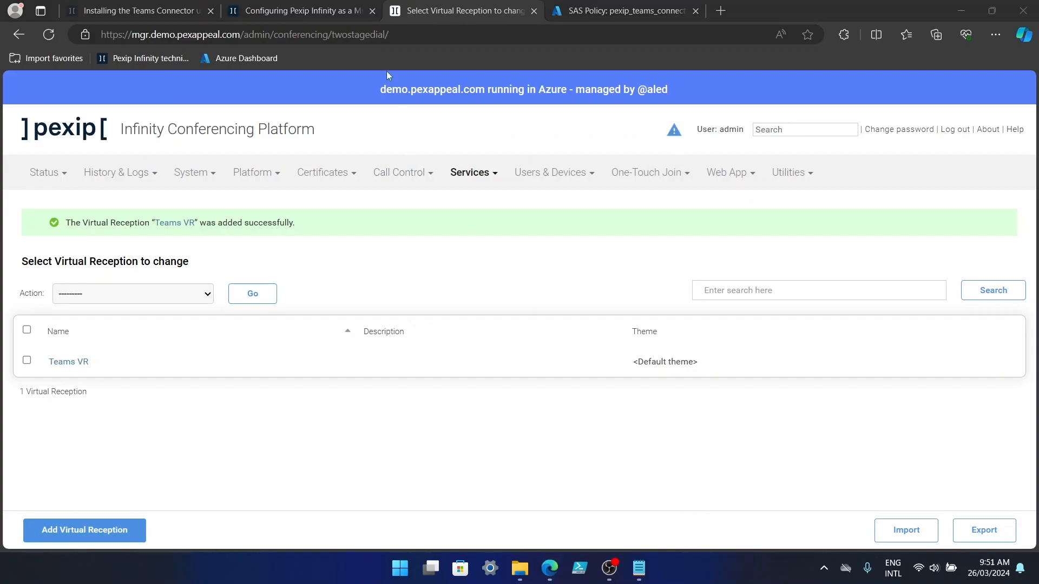
pyautogui.click(318, 14)
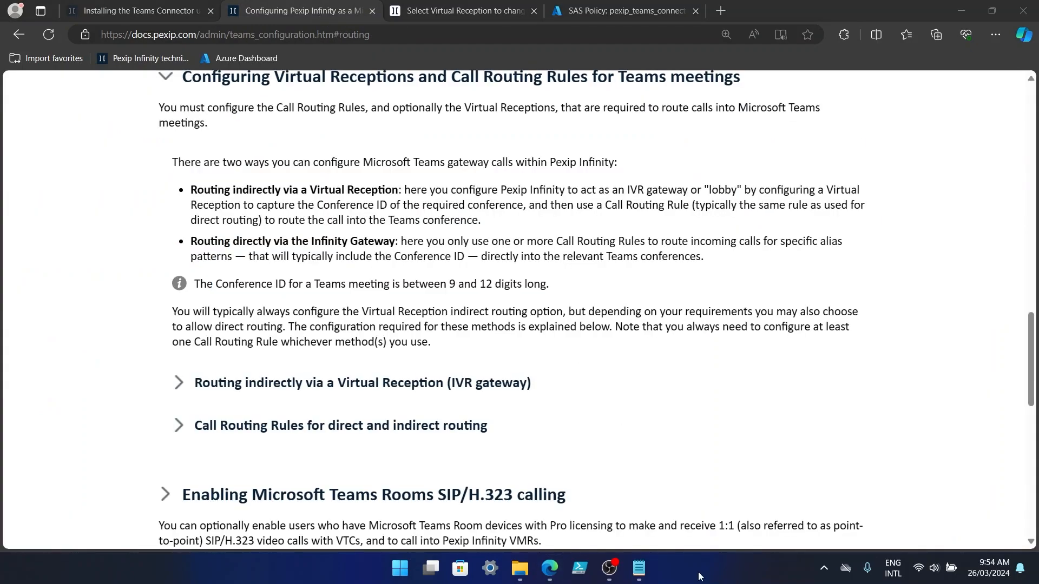
pyautogui.click(460, 12)
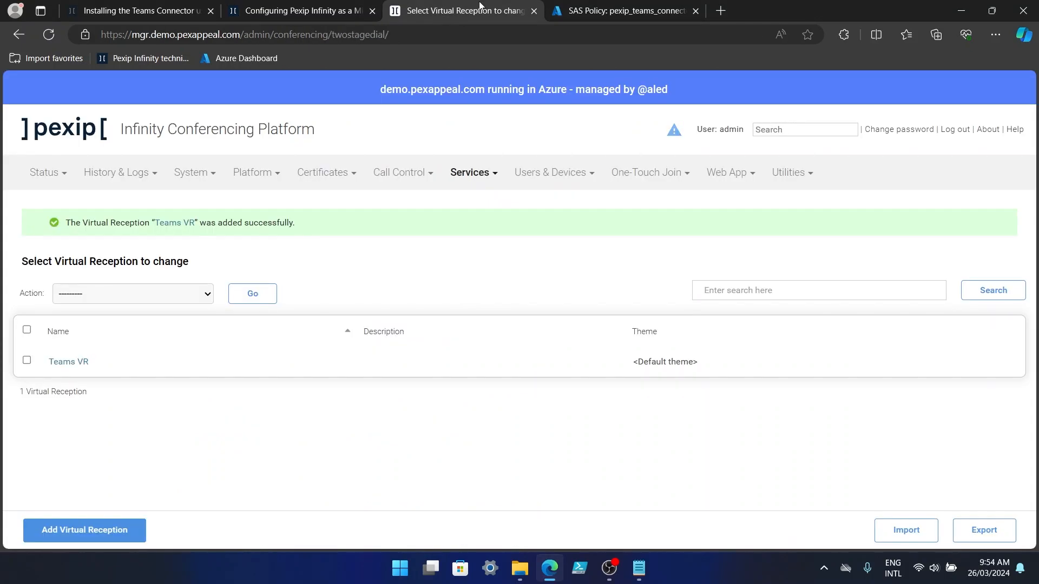
pyautogui.click(471, 174)
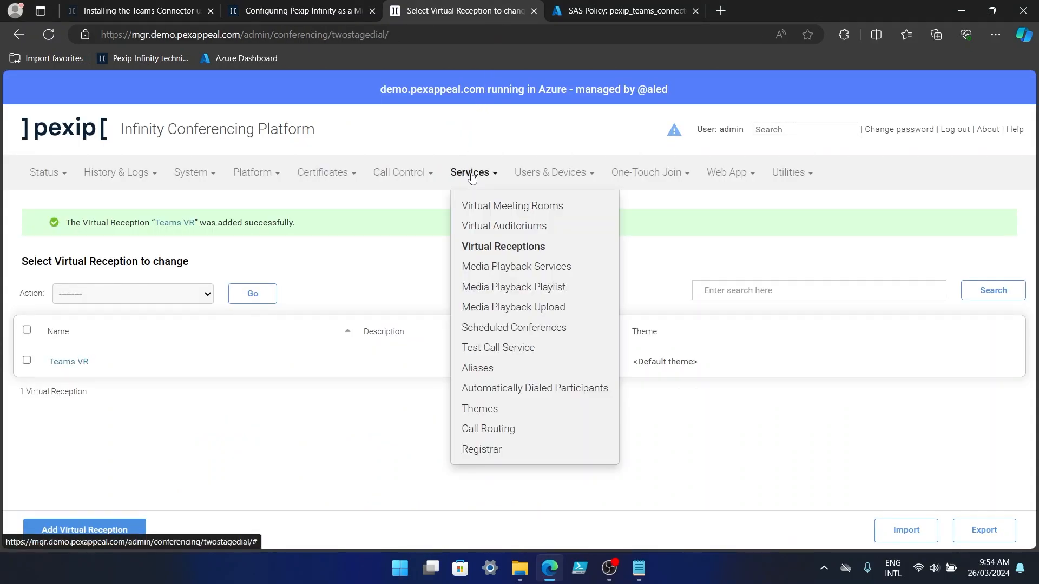
# Start a new call routing rule named 'Teams - Registered Users' with priority 100.
pyautogui.click(485, 429)
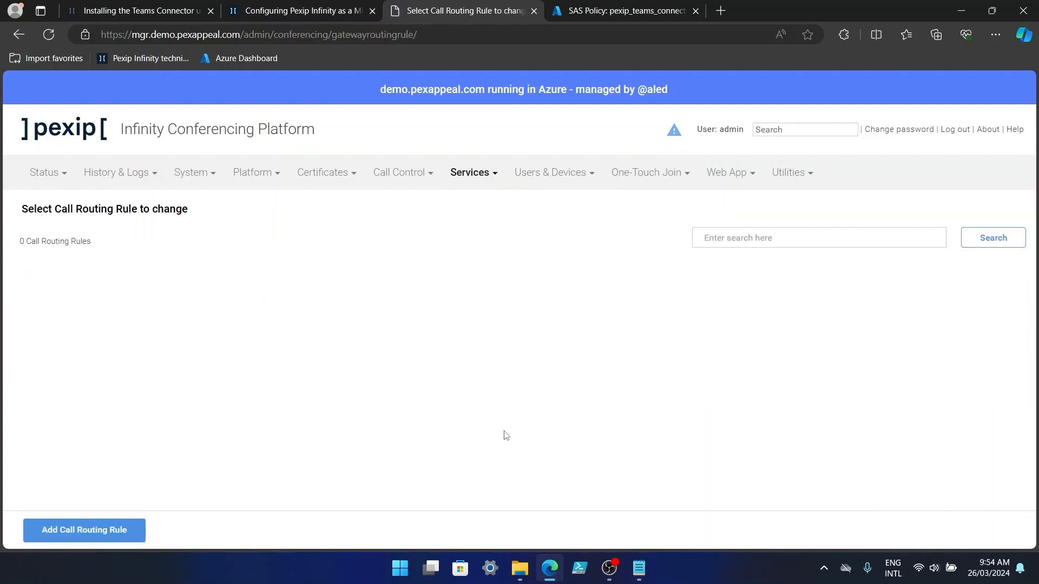
pyautogui.click(114, 533)
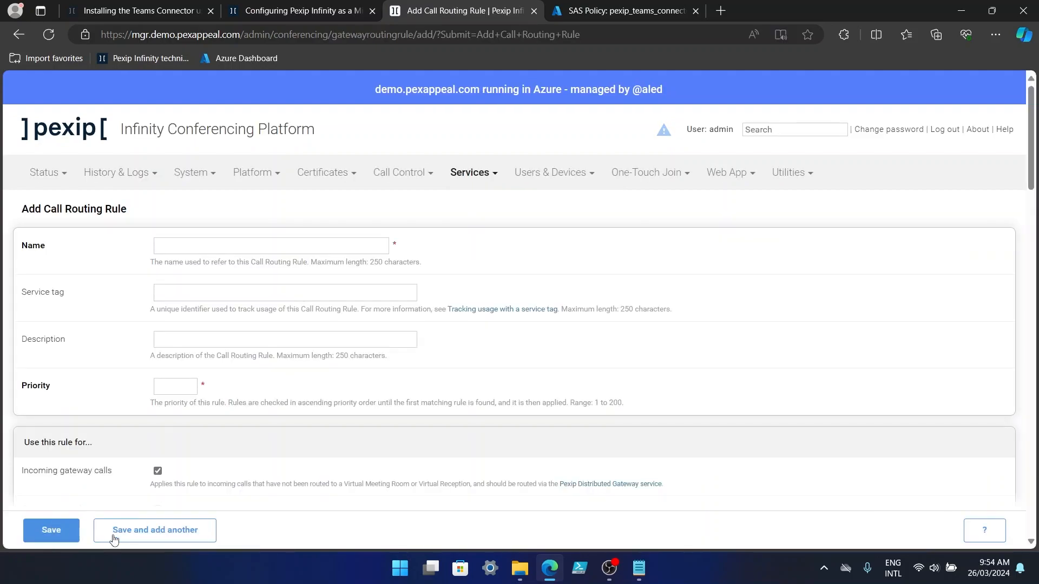
pyautogui.click(181, 246)
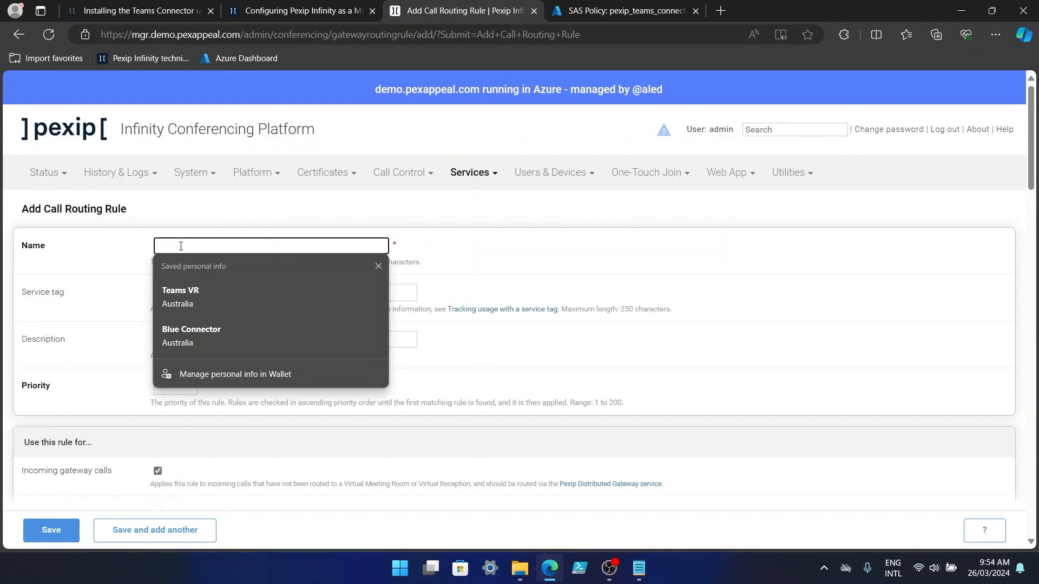
pyautogui.write('Teams')
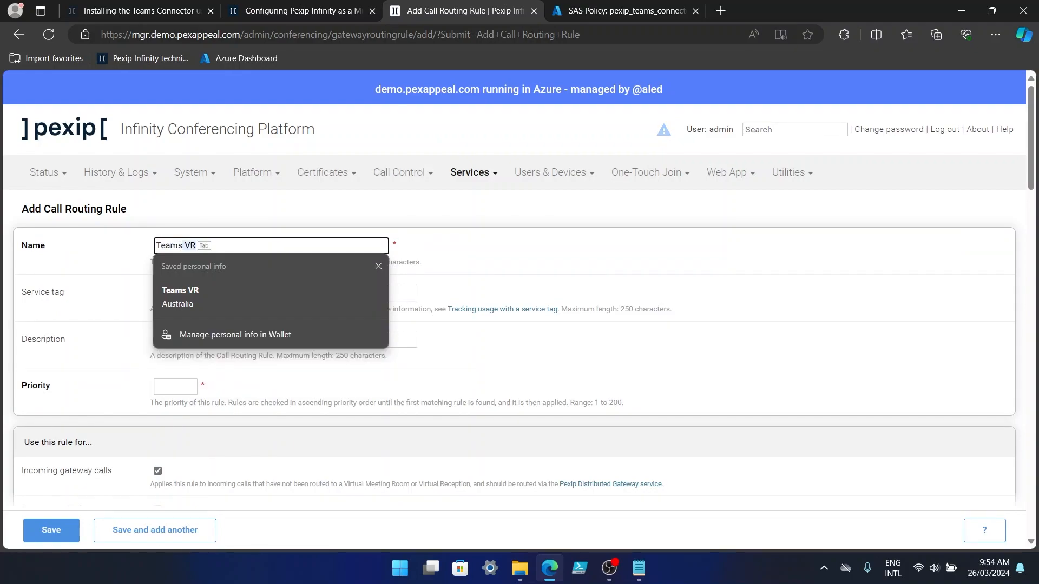
pyautogui.write(' - Regis')
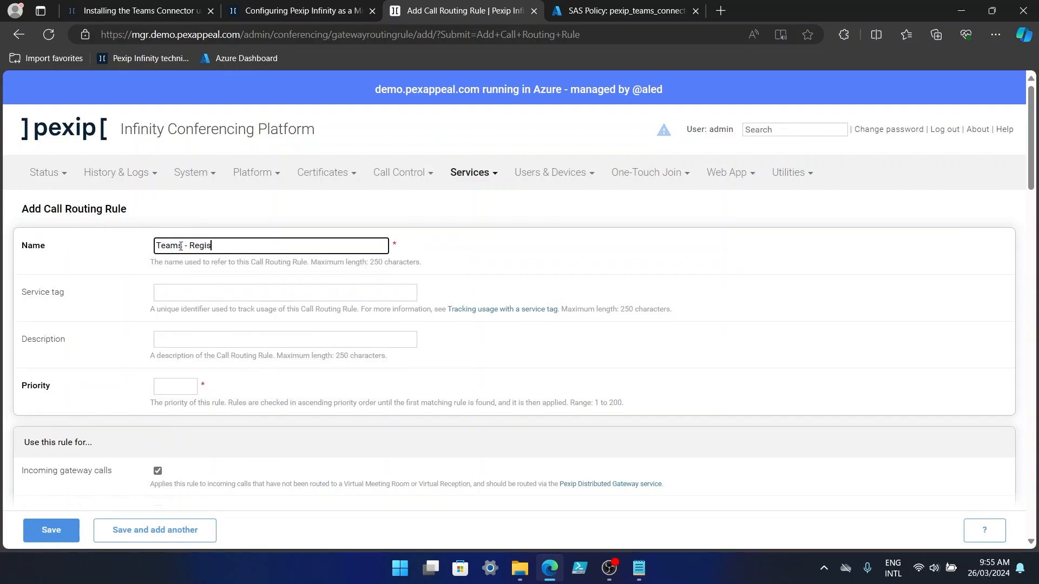
pyautogui.write('tered Users')
pyautogui.click(167, 390)
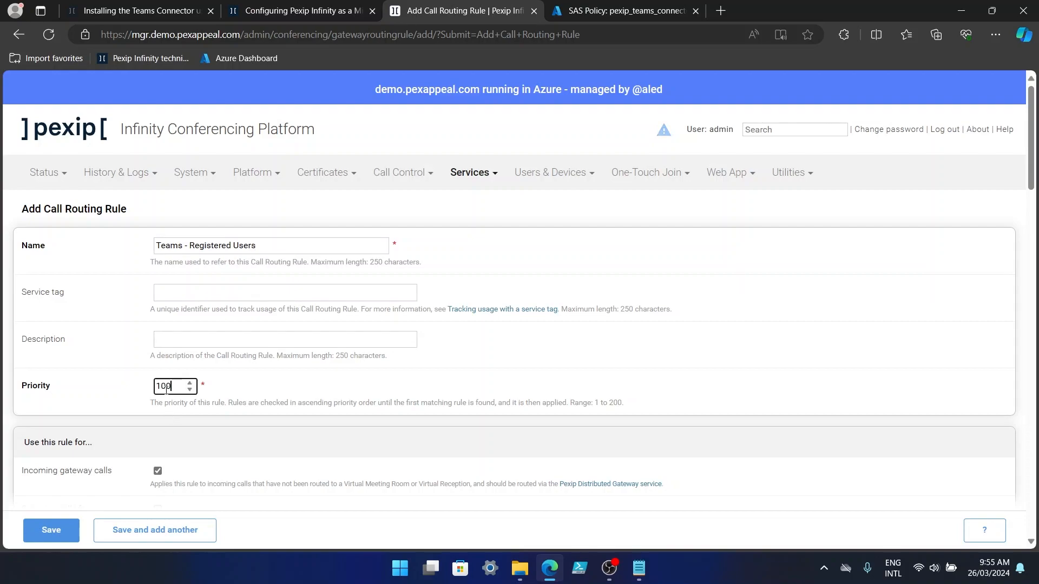
pyautogui.click(746, 387)
# Limit the rule to registered devices and paste the conference ID match regex.
pyautogui.scroll(-5, 695, 375)
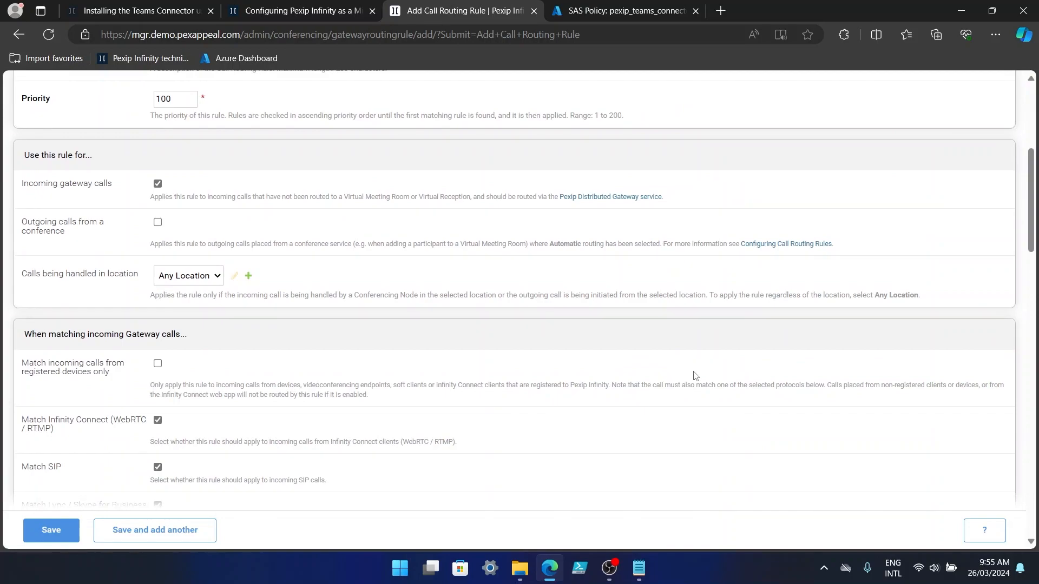
pyautogui.scroll(-3, 695, 375)
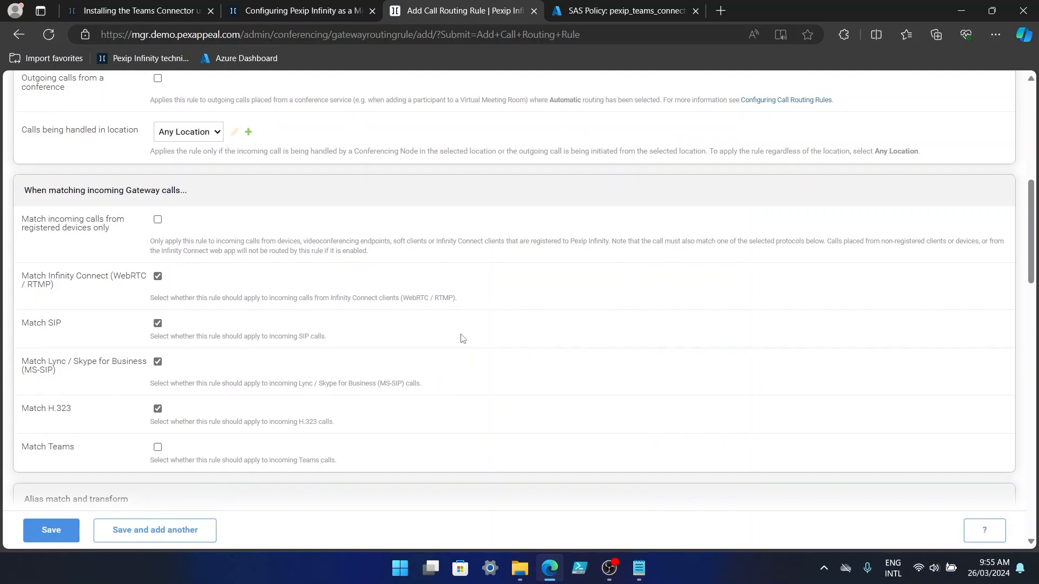
pyautogui.scroll(-1, 378, 303)
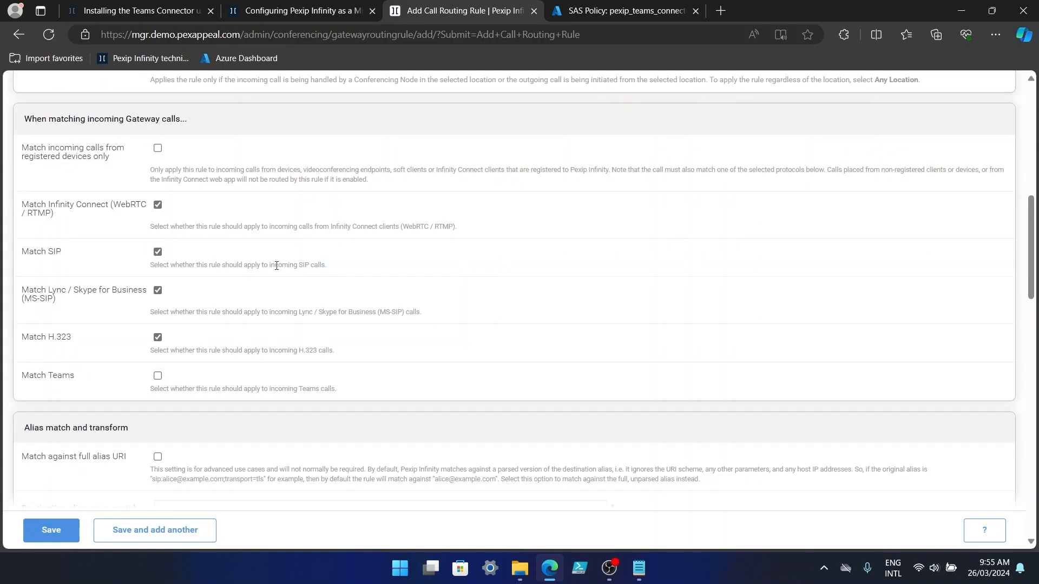
pyautogui.click(158, 149)
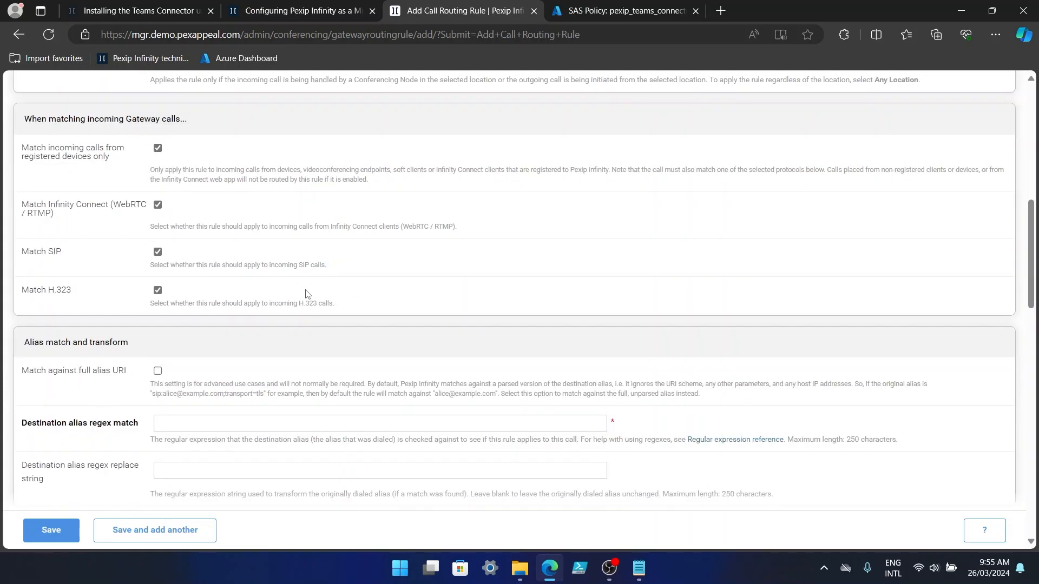
pyautogui.scroll(-2, 327, 303)
pyautogui.click(243, 277)
pyautogui.write('(\\d{9,12})(@demo\\.pexappeal\\.com)?')
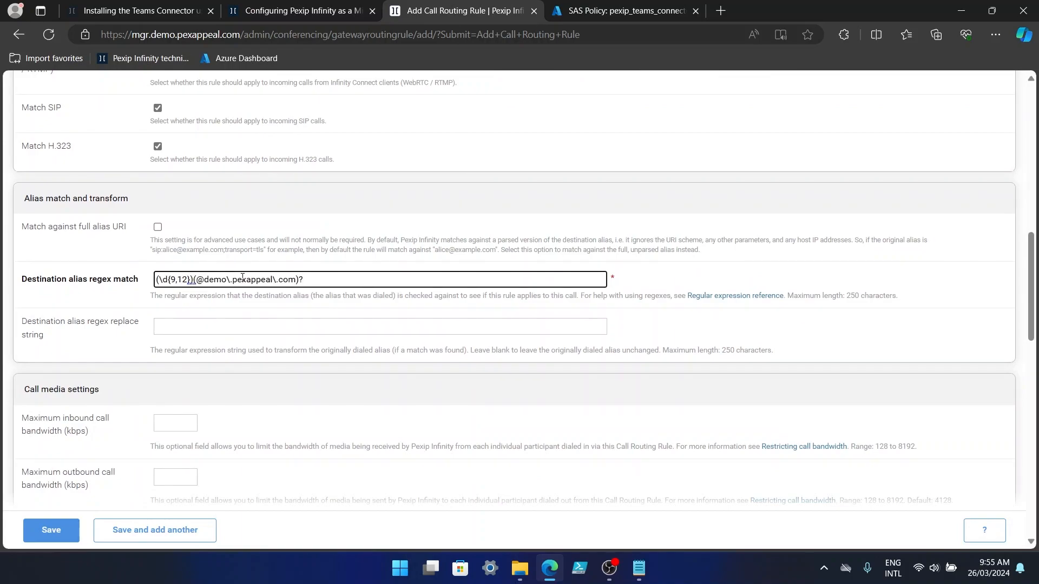
pyautogui.click(246, 325)
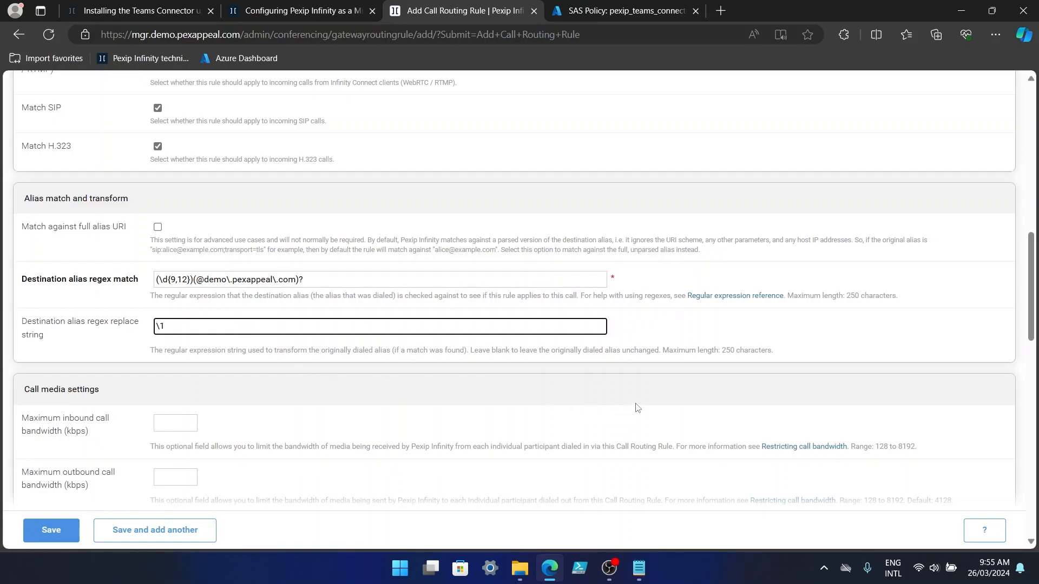
# Target Microsoft Teams meetings via AU East and Blue Connector, then save the rule.
pyautogui.scroll(-4, 636, 408)
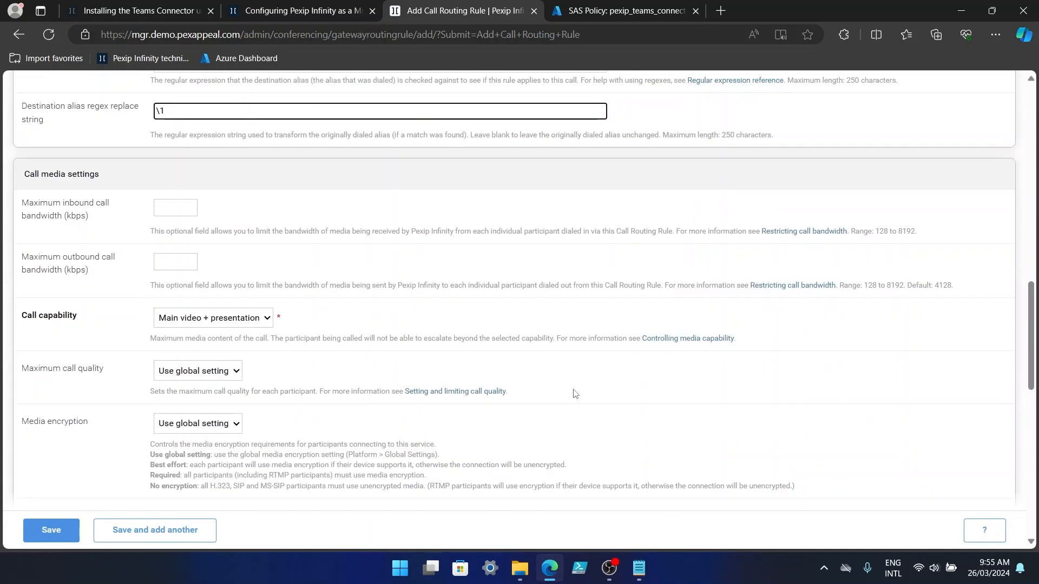
pyautogui.scroll(-1, 575, 393)
pyautogui.scroll(-4, 575, 393)
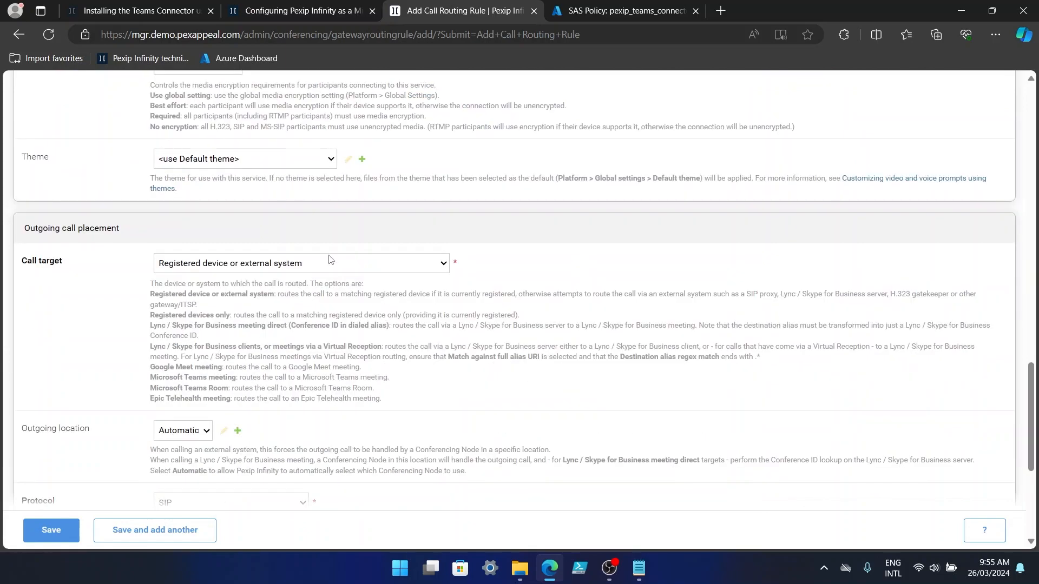
pyautogui.click(330, 264)
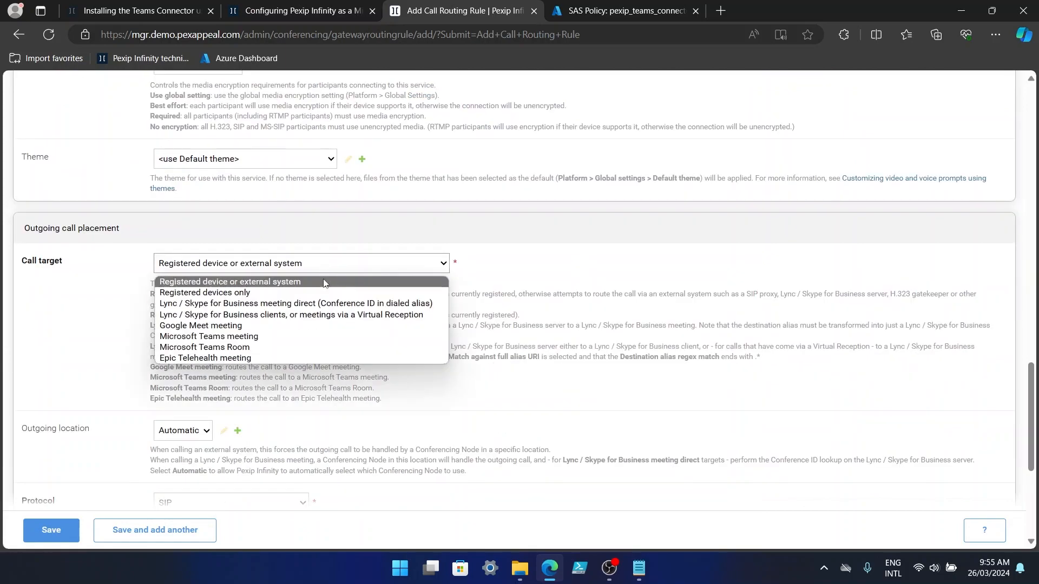
pyautogui.click(211, 336)
pyautogui.click(551, 355)
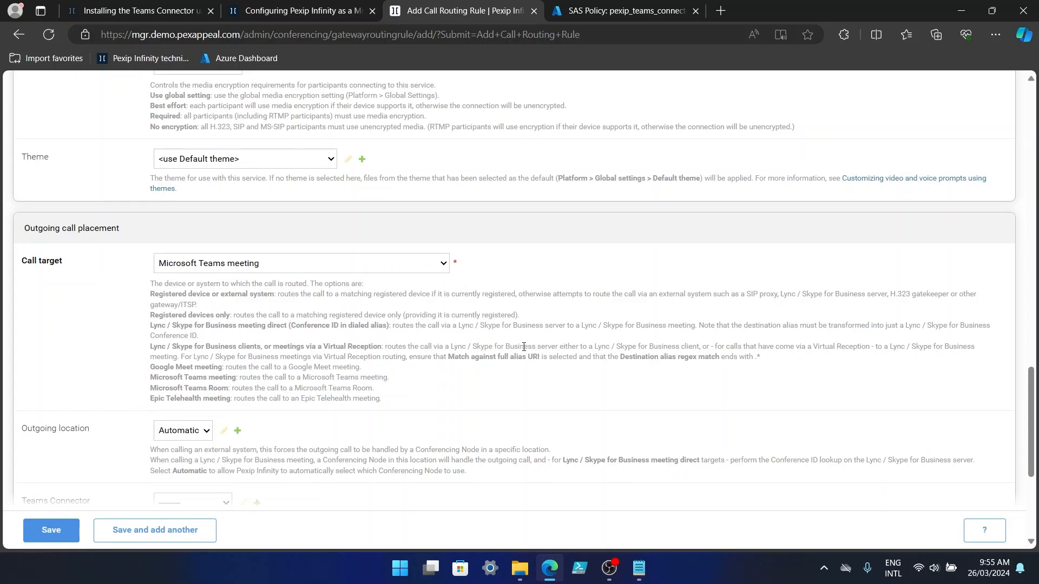
pyautogui.scroll(-5, 524, 346)
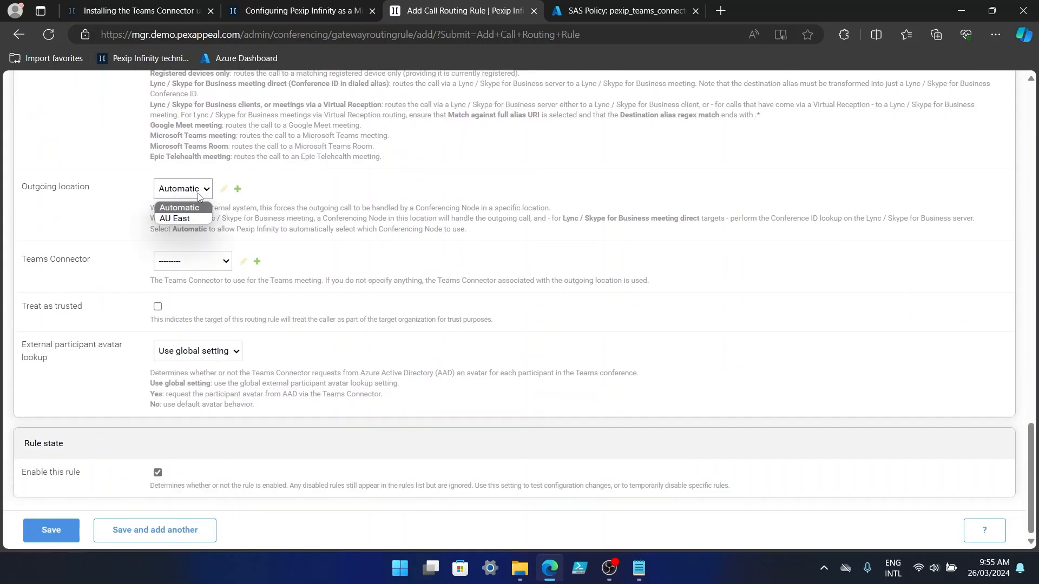
pyautogui.click(188, 221)
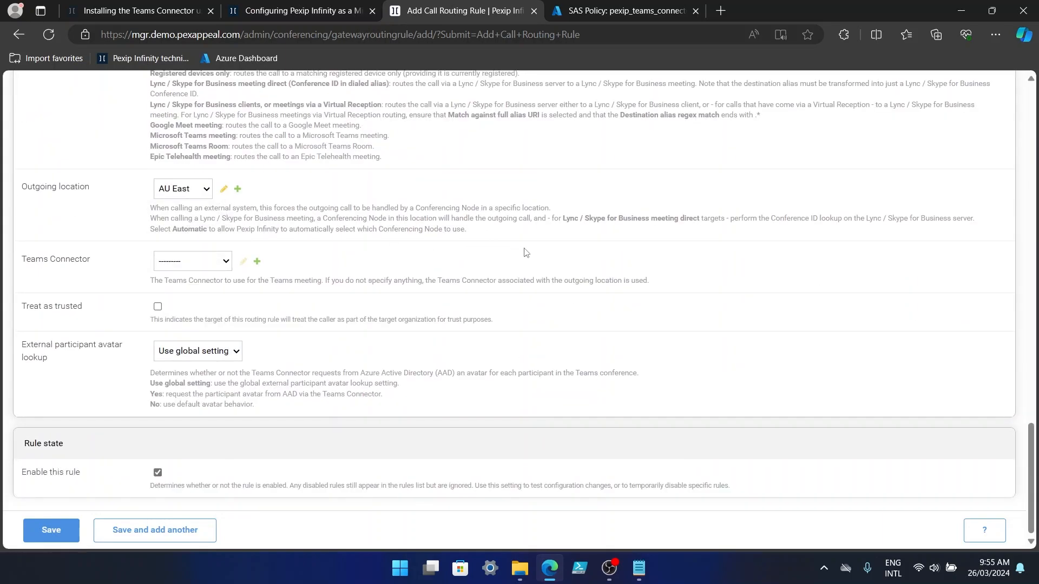
pyautogui.click(185, 262)
pyautogui.click(181, 290)
pyautogui.click(72, 536)
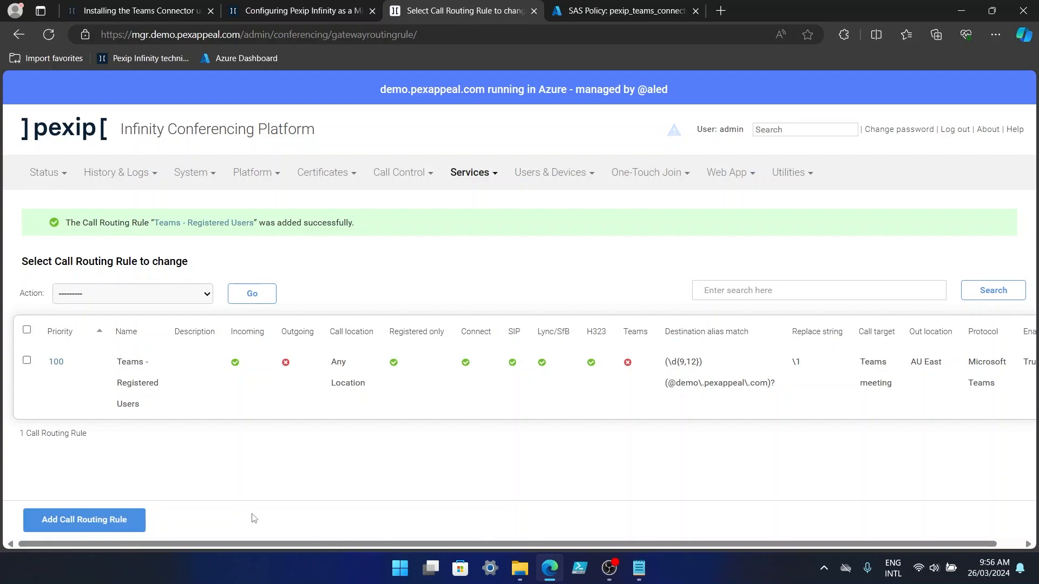
# Start a second rule named 'Teams - Untrusted/Guest' with priority 110.
pyautogui.click(105, 525)
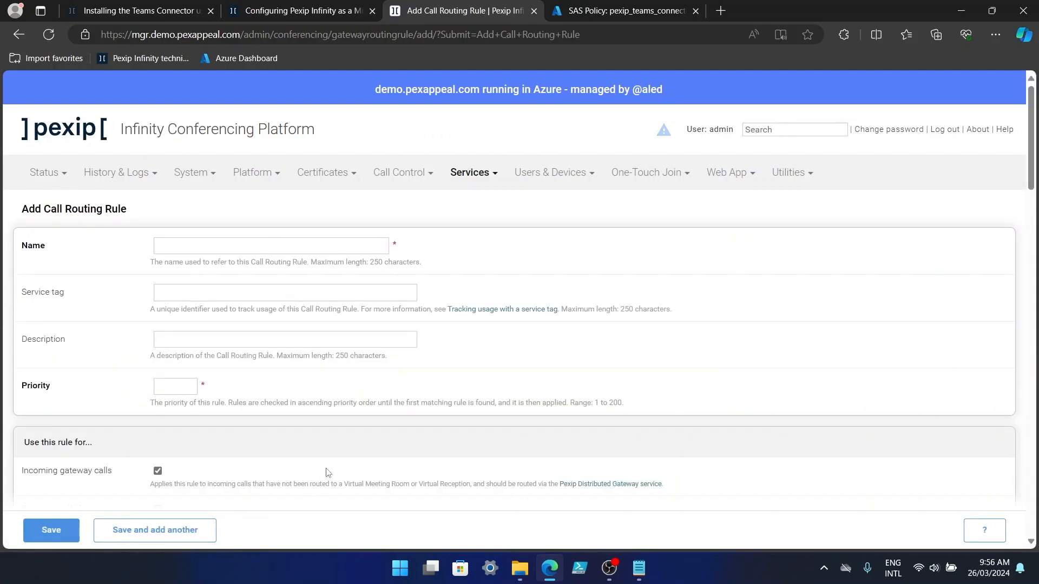
pyautogui.click(167, 386)
pyautogui.click(197, 245)
pyautogui.write('Teams')
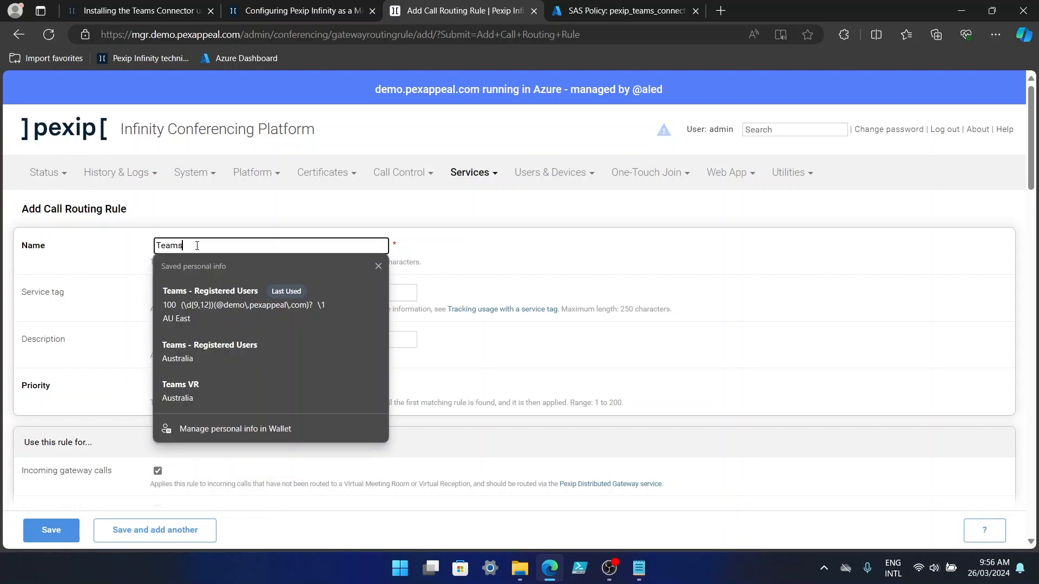
pyautogui.write(' - Untrusted/Guest')
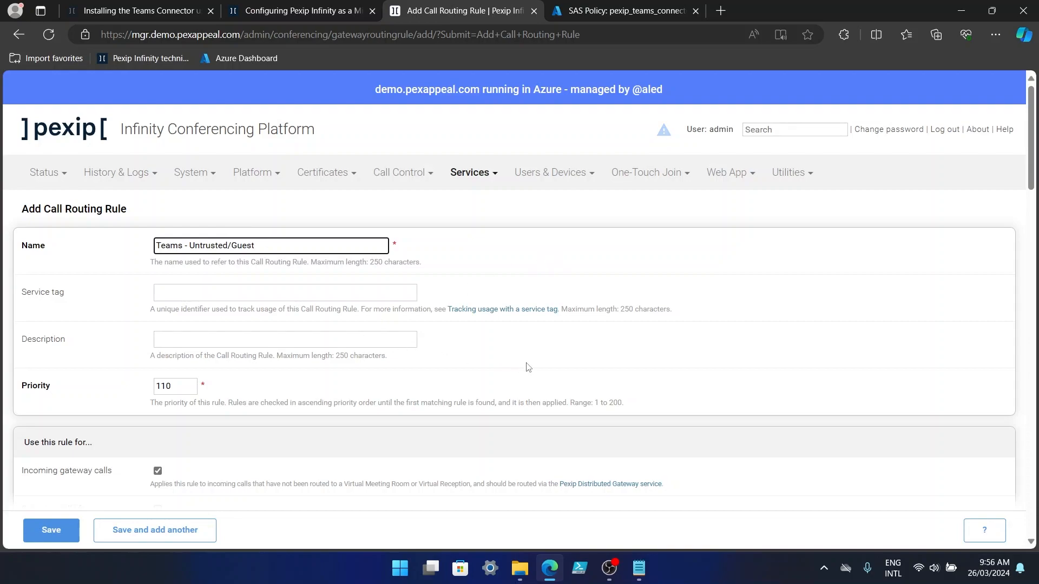
pyautogui.scroll(-4, 529, 367)
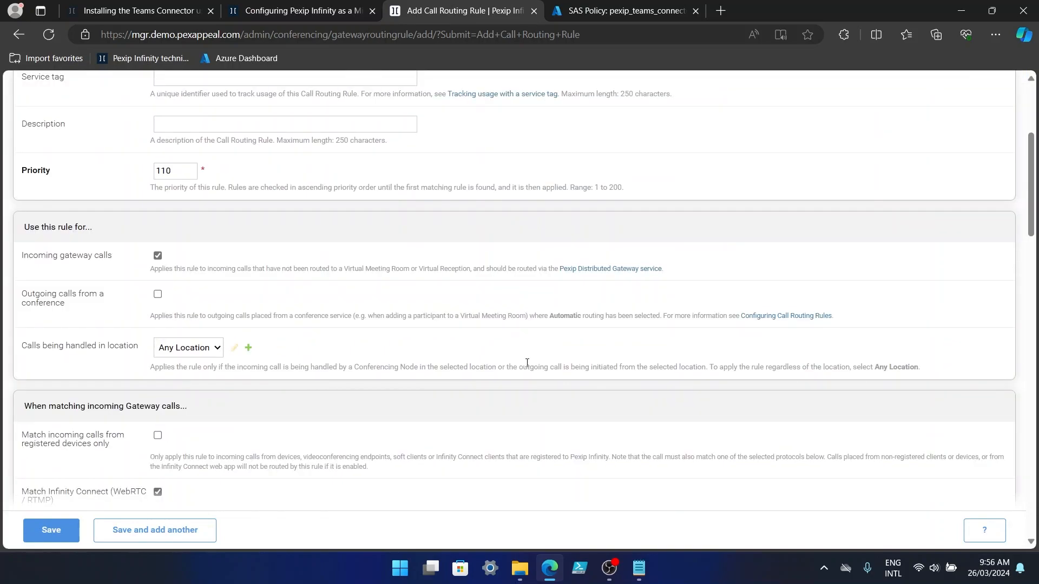
pyautogui.scroll(-3, 527, 362)
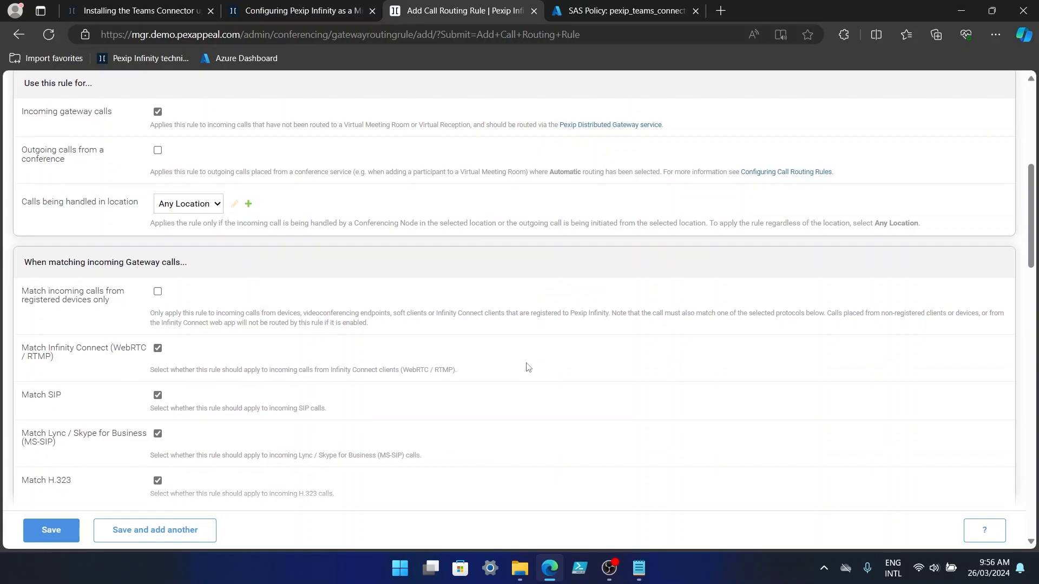
pyautogui.scroll(-3, 528, 368)
pyautogui.scroll(-3, 528, 368)
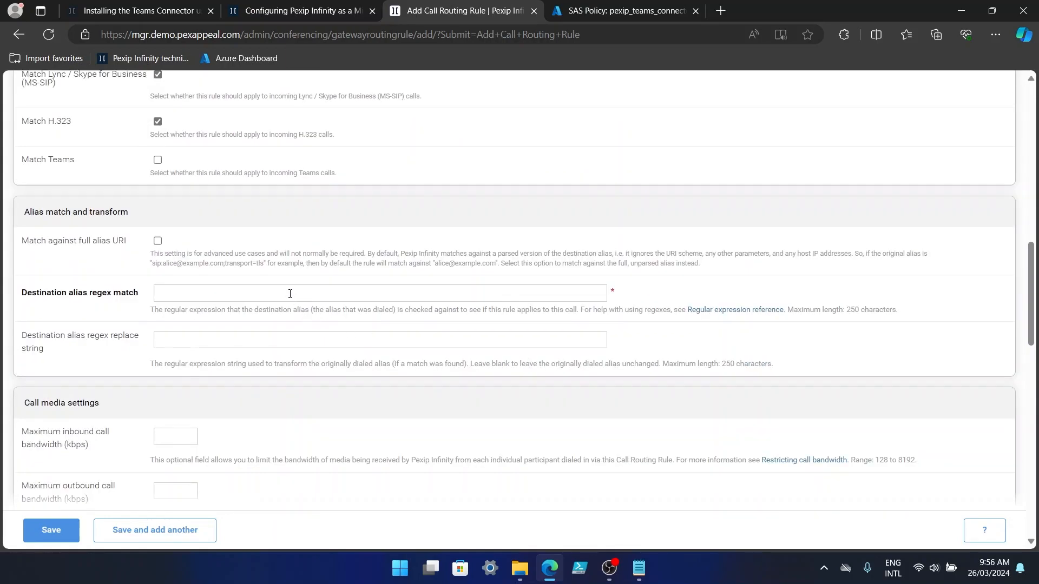
pyautogui.click(290, 294)
pyautogui.press('Down')
pyautogui.press('Return')
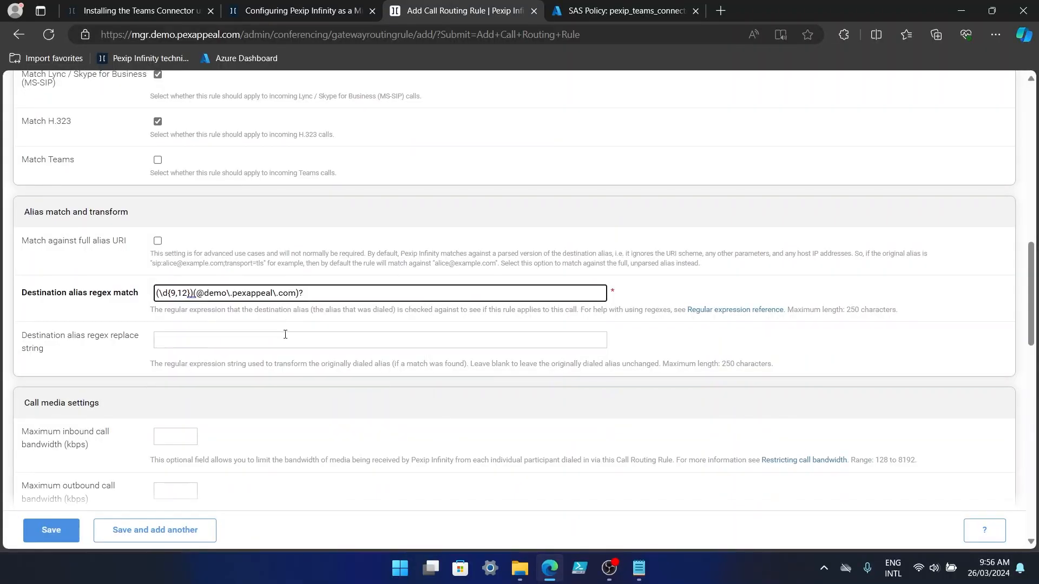
pyautogui.click(285, 338)
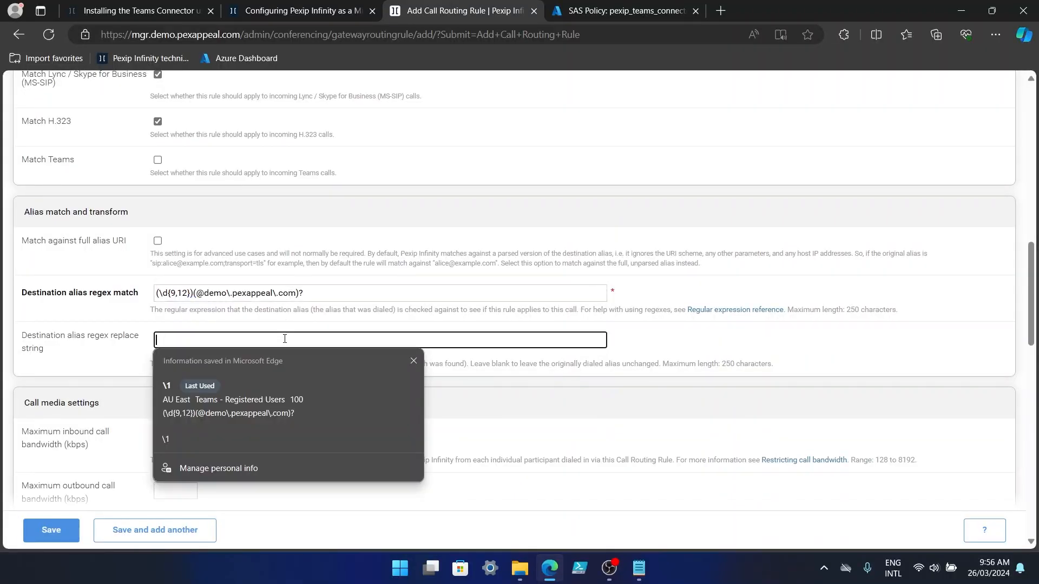
pyautogui.press('Down')
pyautogui.press('Return')
pyautogui.click(838, 352)
# Target Microsoft Teams meetings via AU East and Blue Connector, then save the rule.
pyautogui.scroll(-5, 756, 361)
pyautogui.scroll(-7, 755, 362)
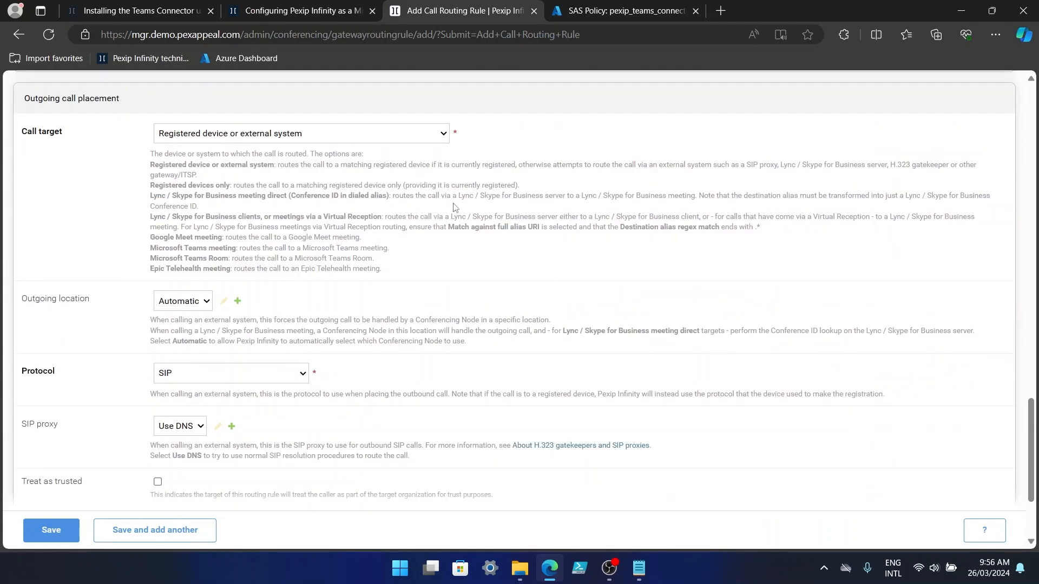
pyautogui.click(401, 139)
pyautogui.click(240, 207)
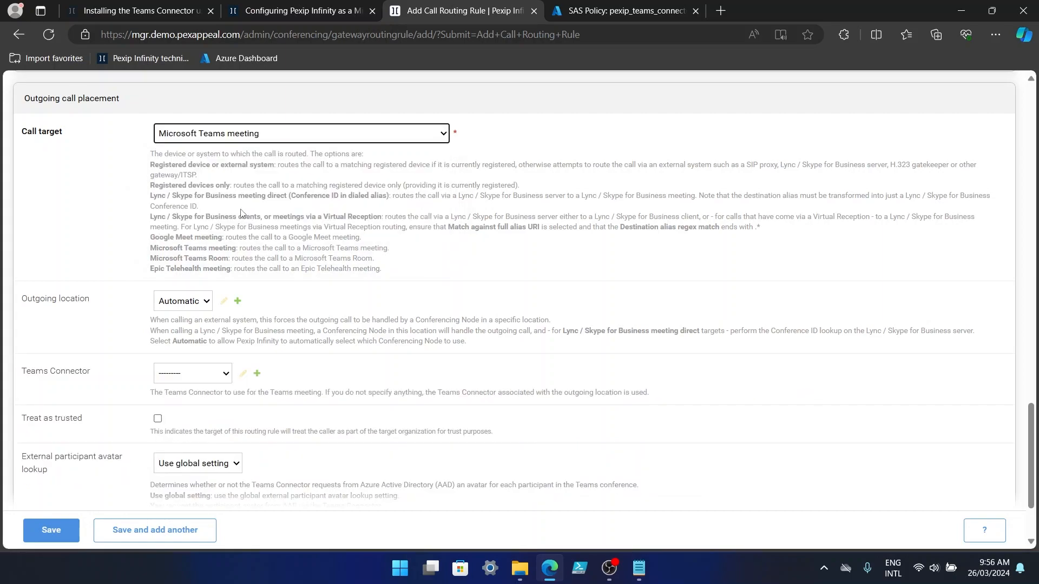
pyautogui.click(182, 304)
pyautogui.click(175, 331)
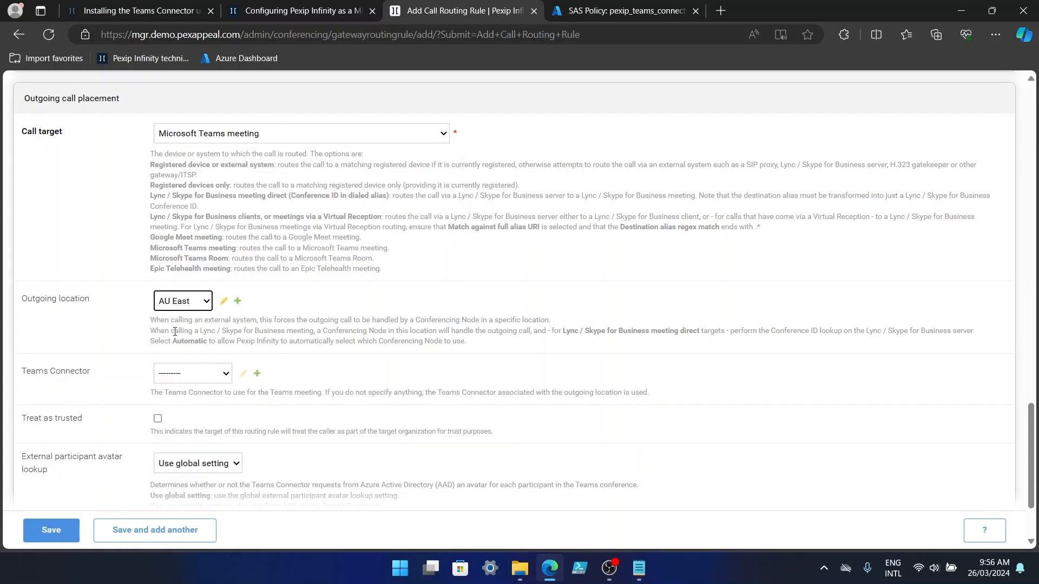
pyautogui.click(174, 377)
pyautogui.click(180, 401)
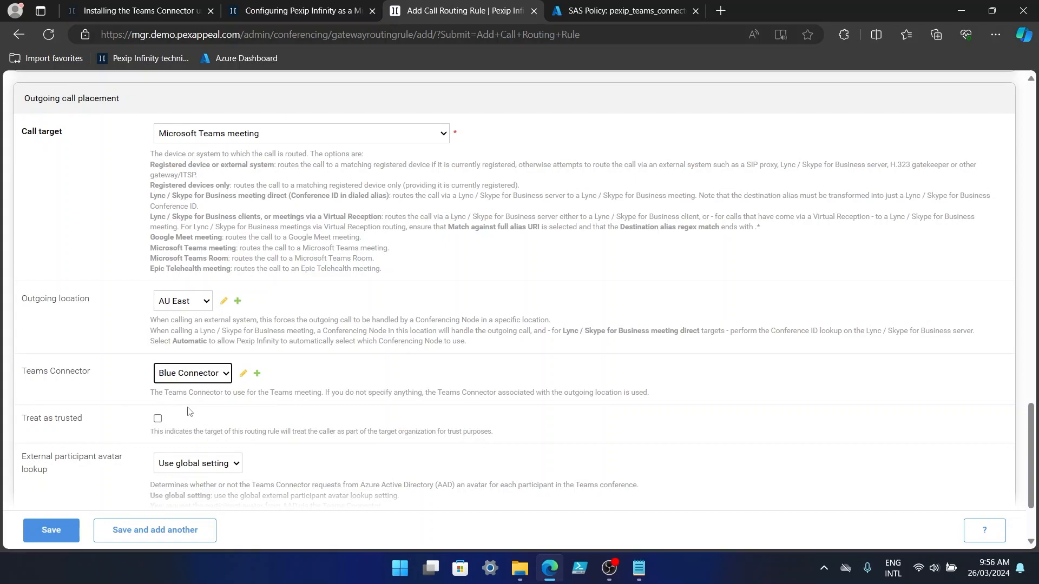
pyautogui.click(226, 416)
pyautogui.scroll(-3, 205, 430)
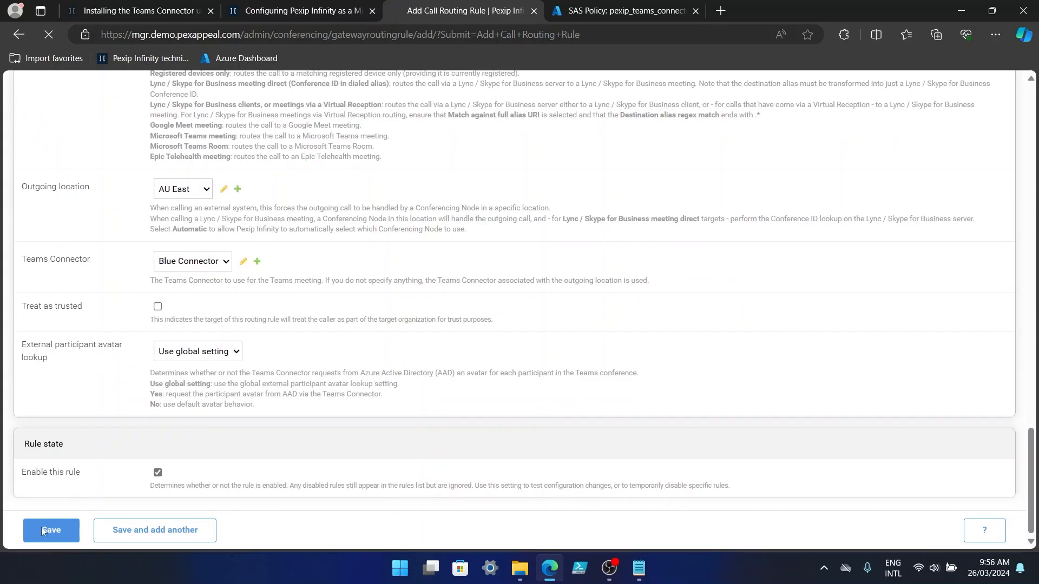
pyautogui.click(43, 529)
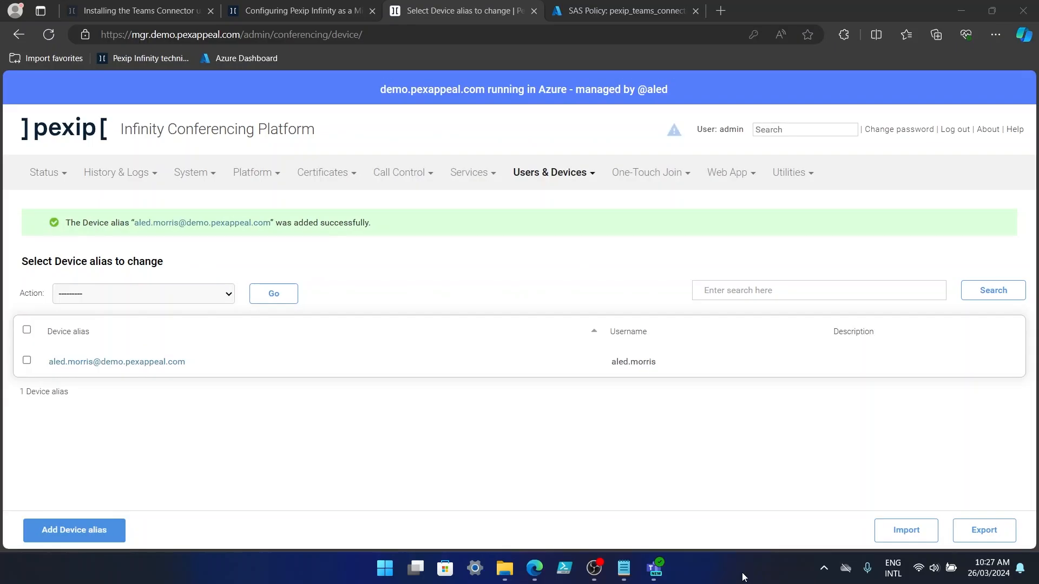
# Create 'Blue Connector Testing' on Tuesday at 10:30, invite the external attendee's e-mail, and send it.
pyautogui.click(662, 573)
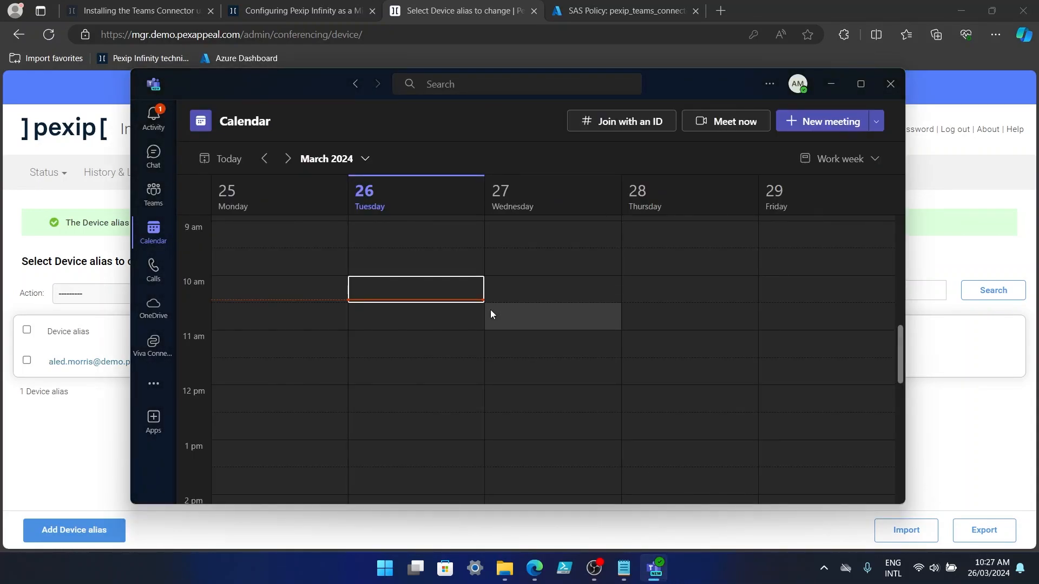
pyautogui.doubleClick(426, 318)
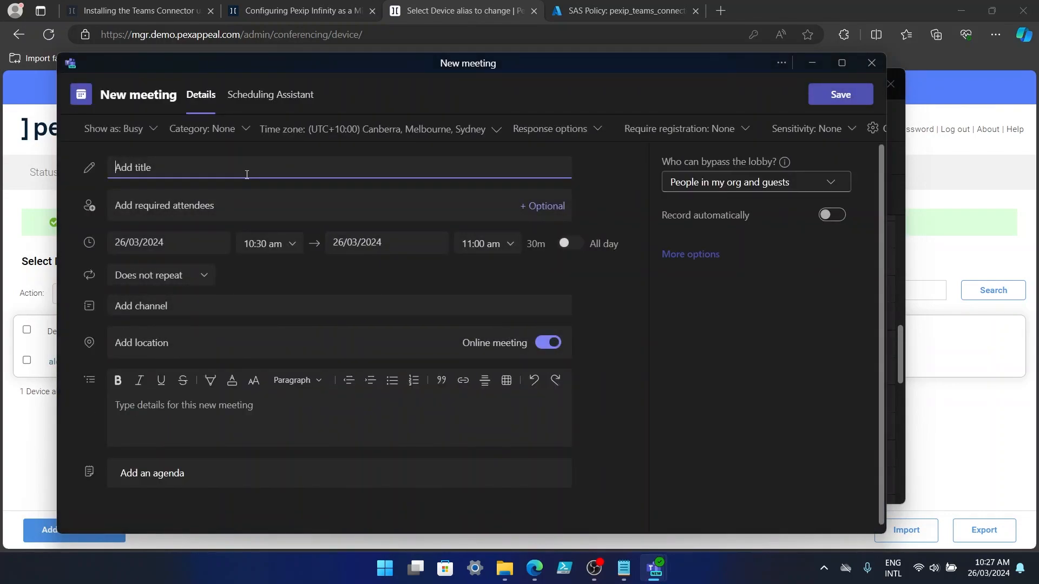
pyautogui.write('Blue Connector Testing')
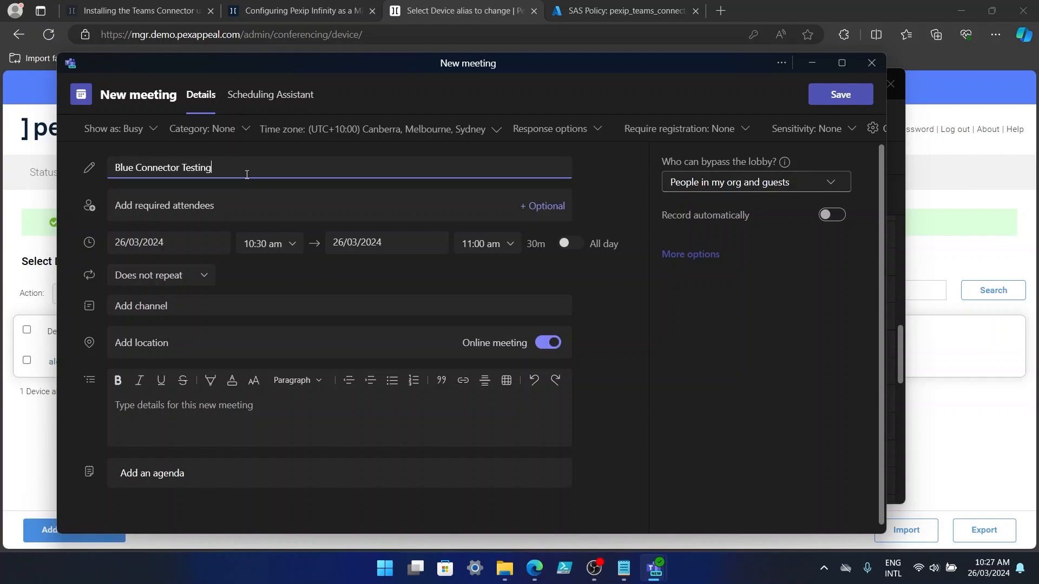
pyautogui.click(236, 211)
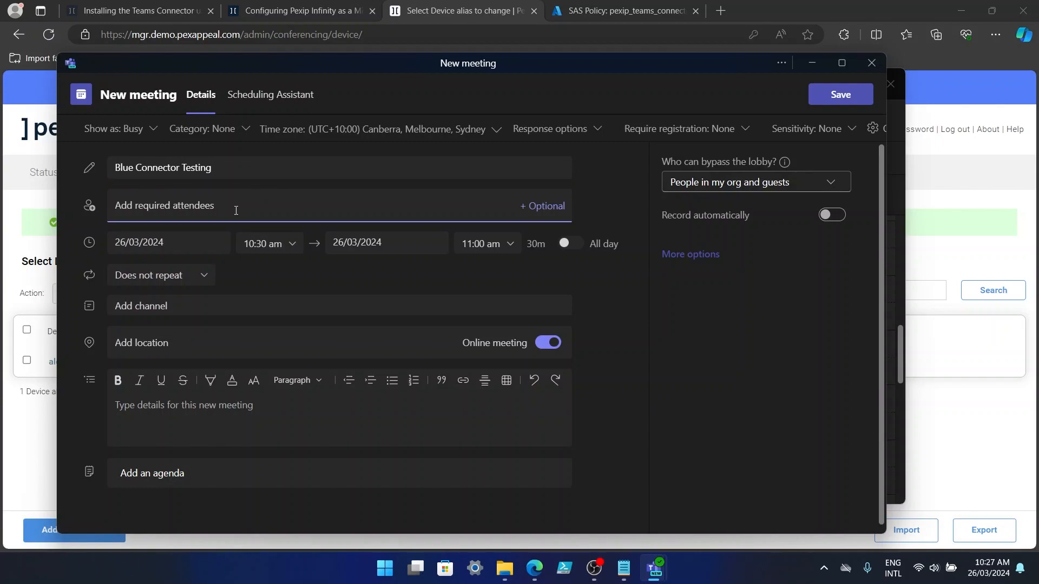
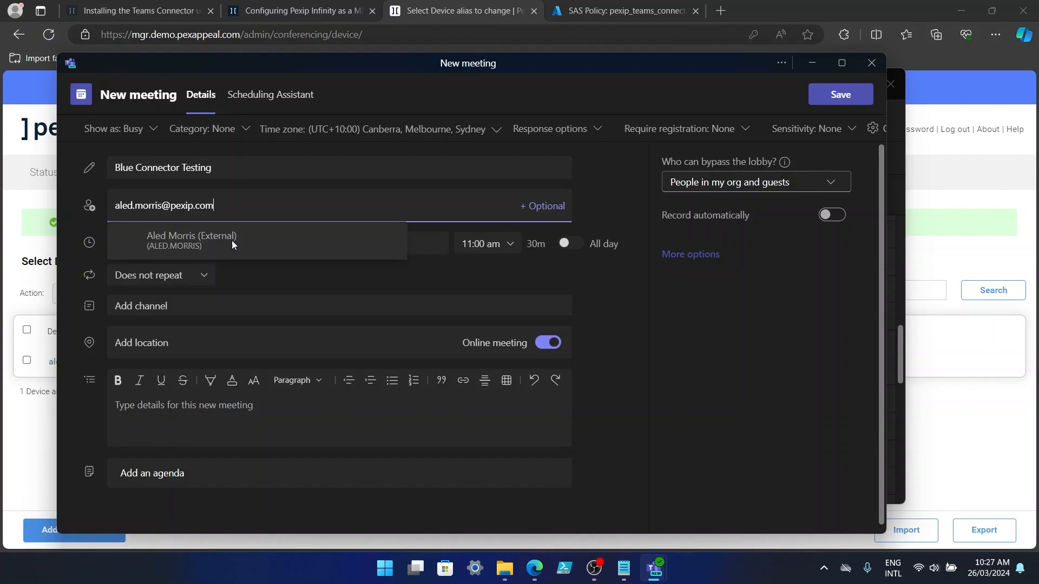
pyautogui.click(233, 244)
pyautogui.click(837, 96)
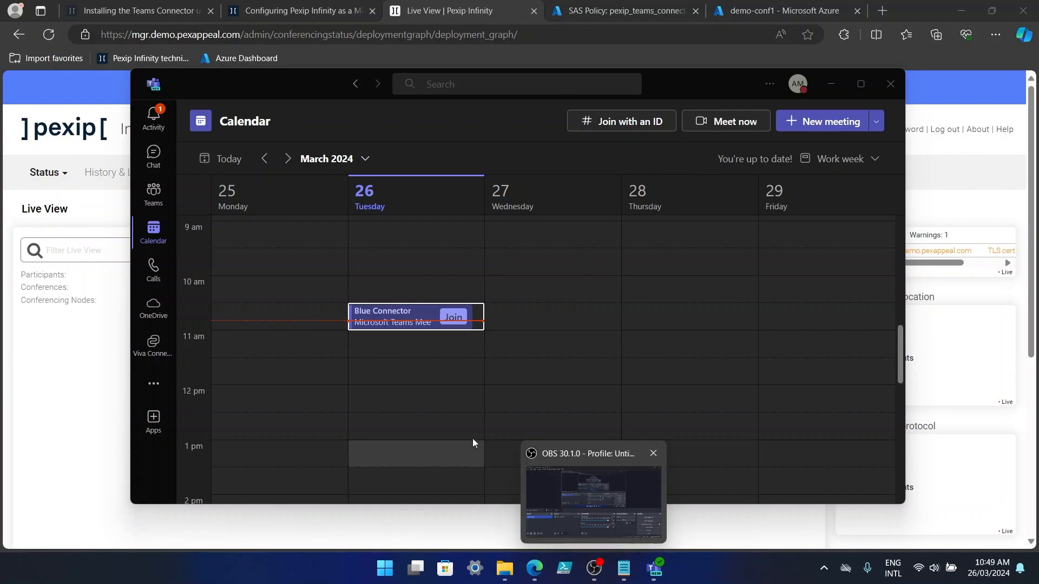
# Join 'Blue Connector Testing', admit the SIP caller from the lobby, and view Pexip Live View.
pyautogui.click(453, 317)
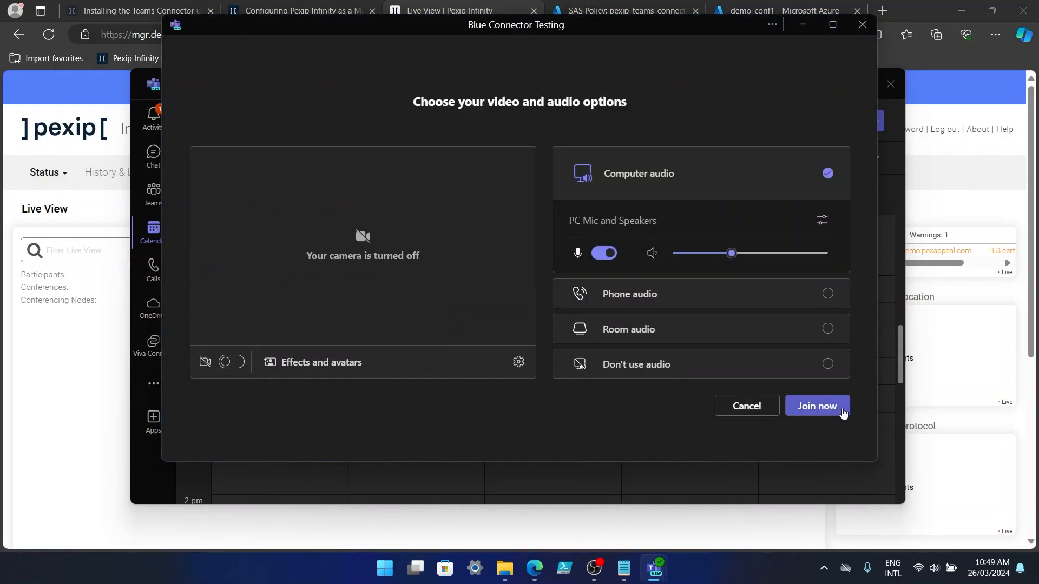
pyautogui.click(842, 410)
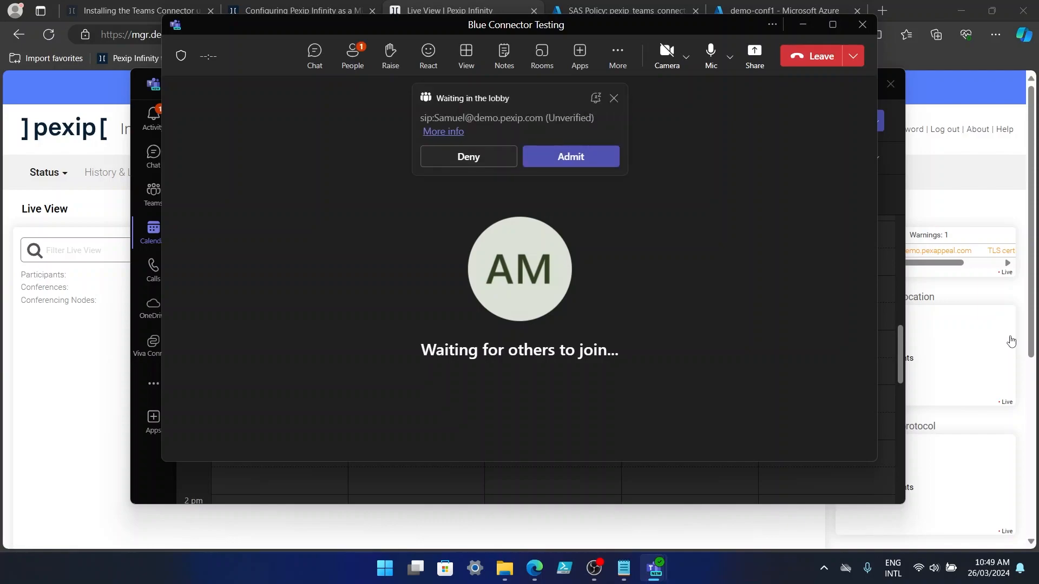
pyautogui.click(571, 157)
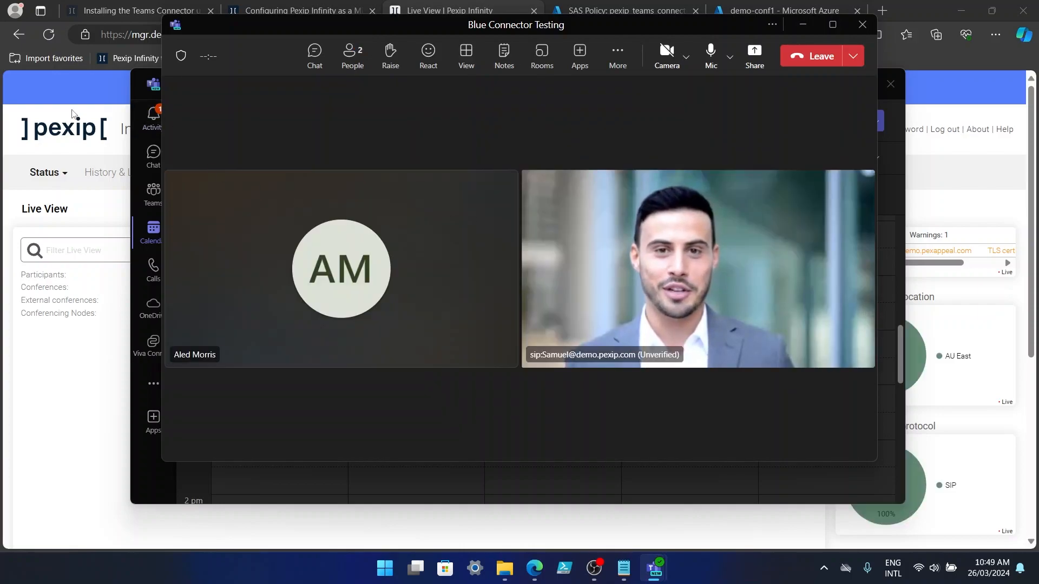
pyautogui.click(73, 93)
pyautogui.moveTo(657, 442)
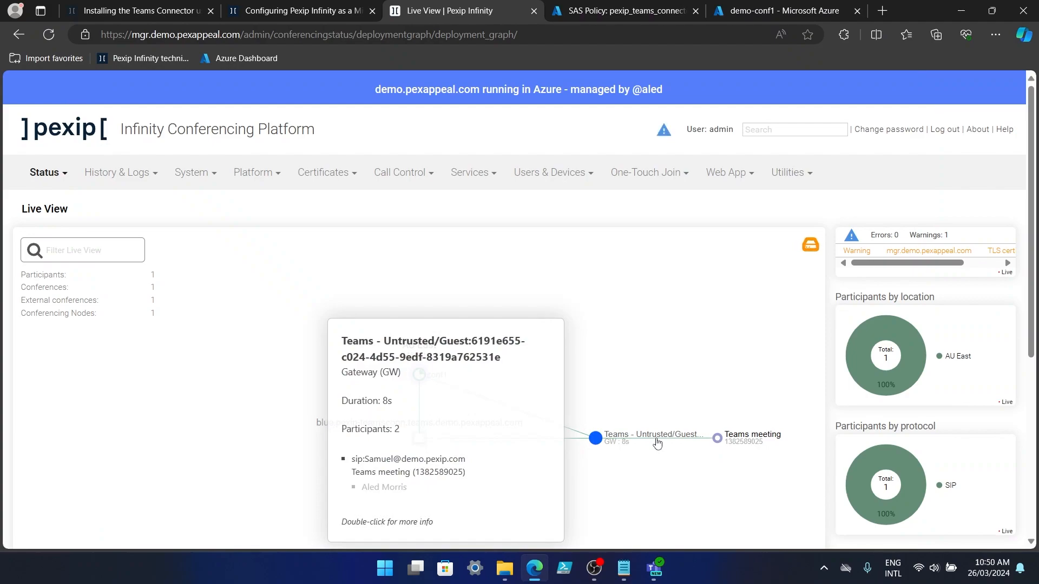
# Check Live View's Teams - Registered Users and guest call nodes, then return to the meeting.
pyautogui.moveTo(653, 568)
pyautogui.click(708, 466)
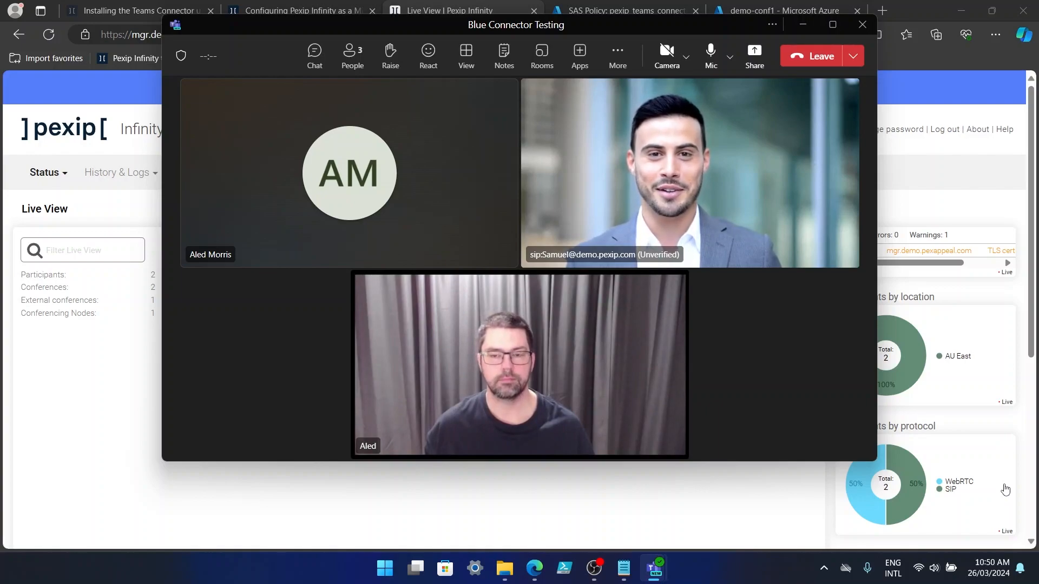
pyautogui.click(101, 91)
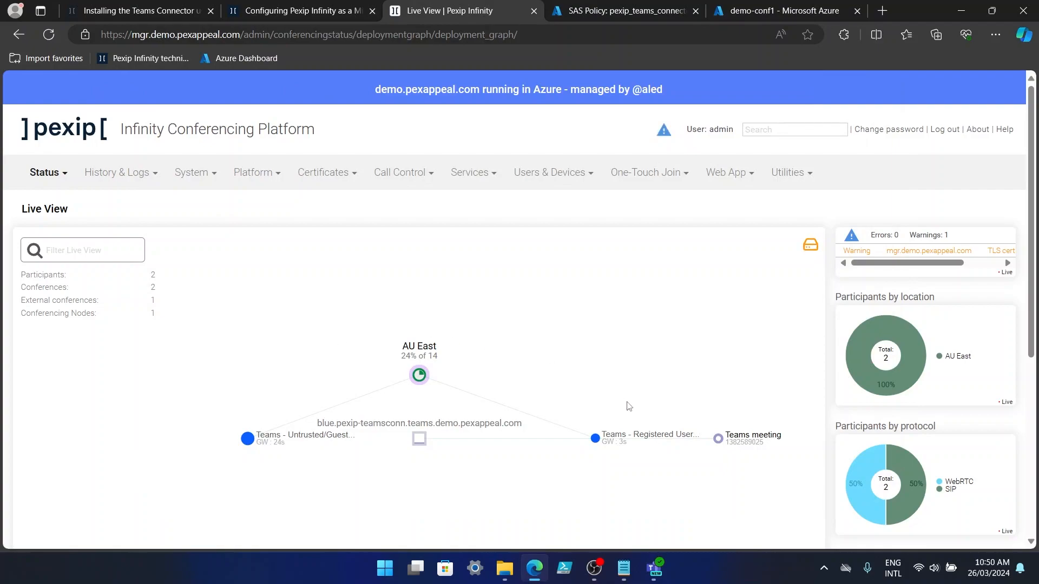
pyautogui.moveTo(665, 441)
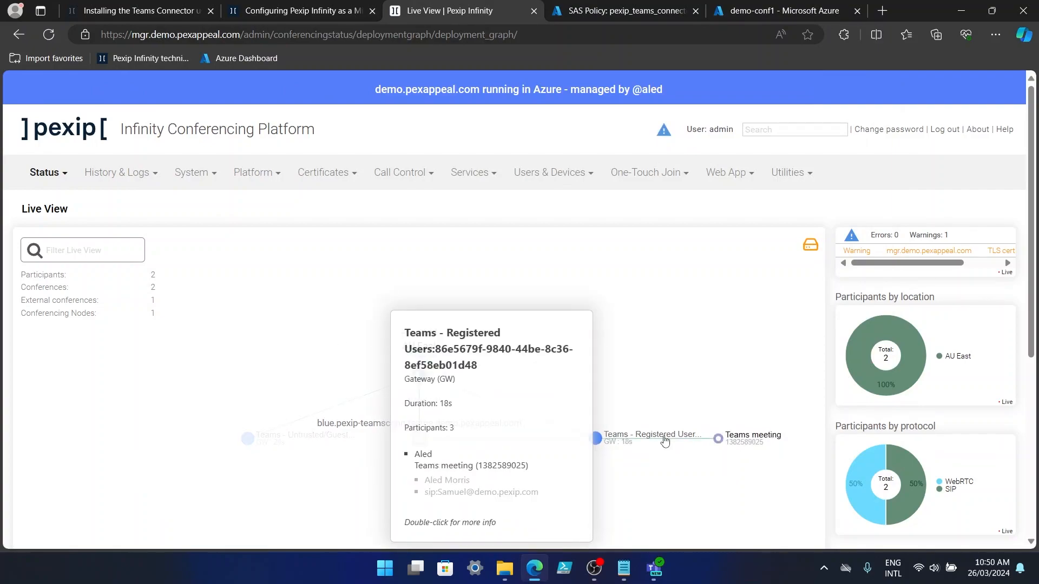
pyautogui.moveTo(654, 568)
pyautogui.click(700, 491)
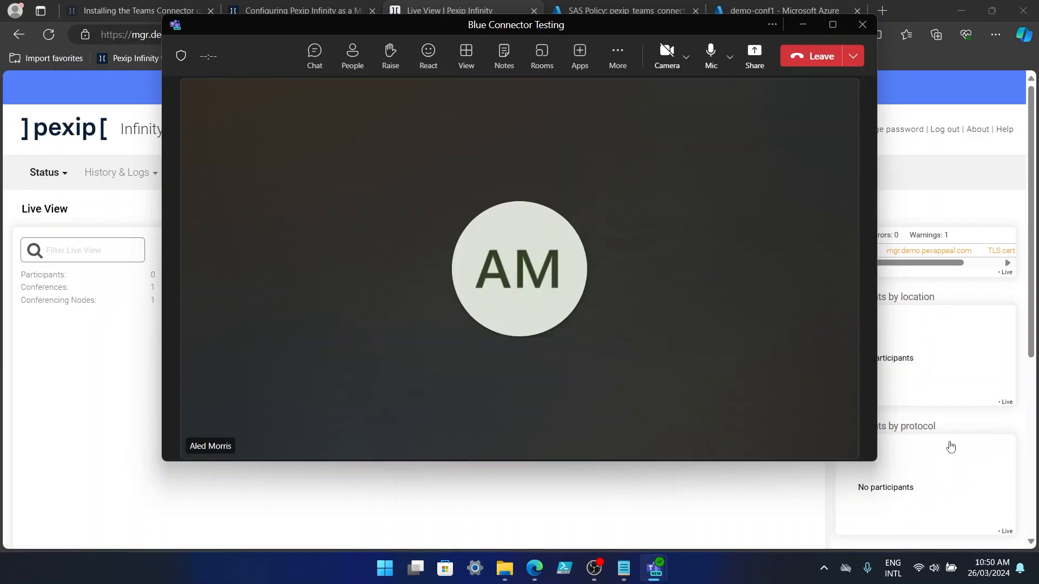
# Leave the Blue Connector Testing meeting.
pyautogui.click(815, 62)
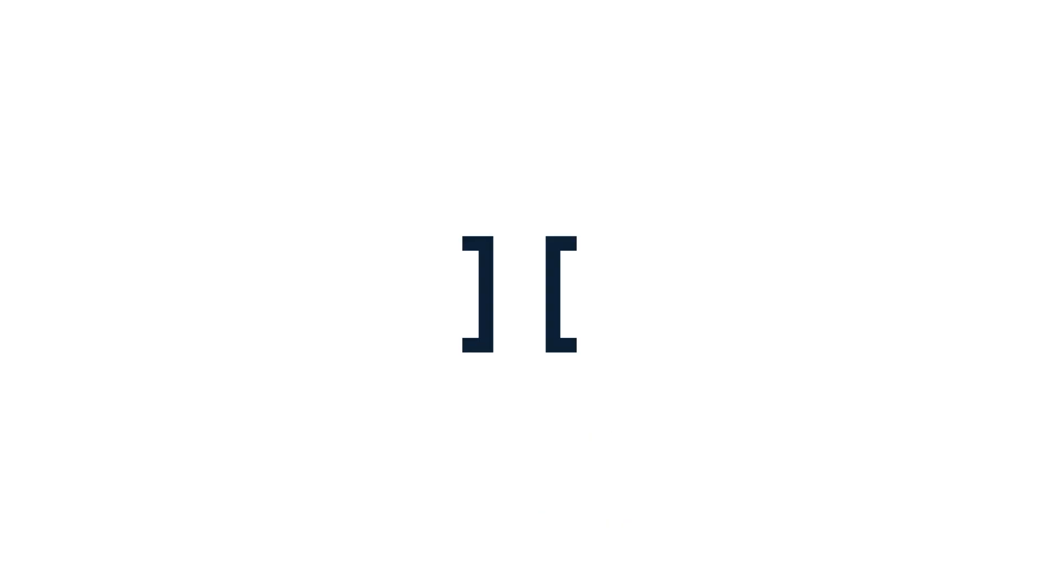